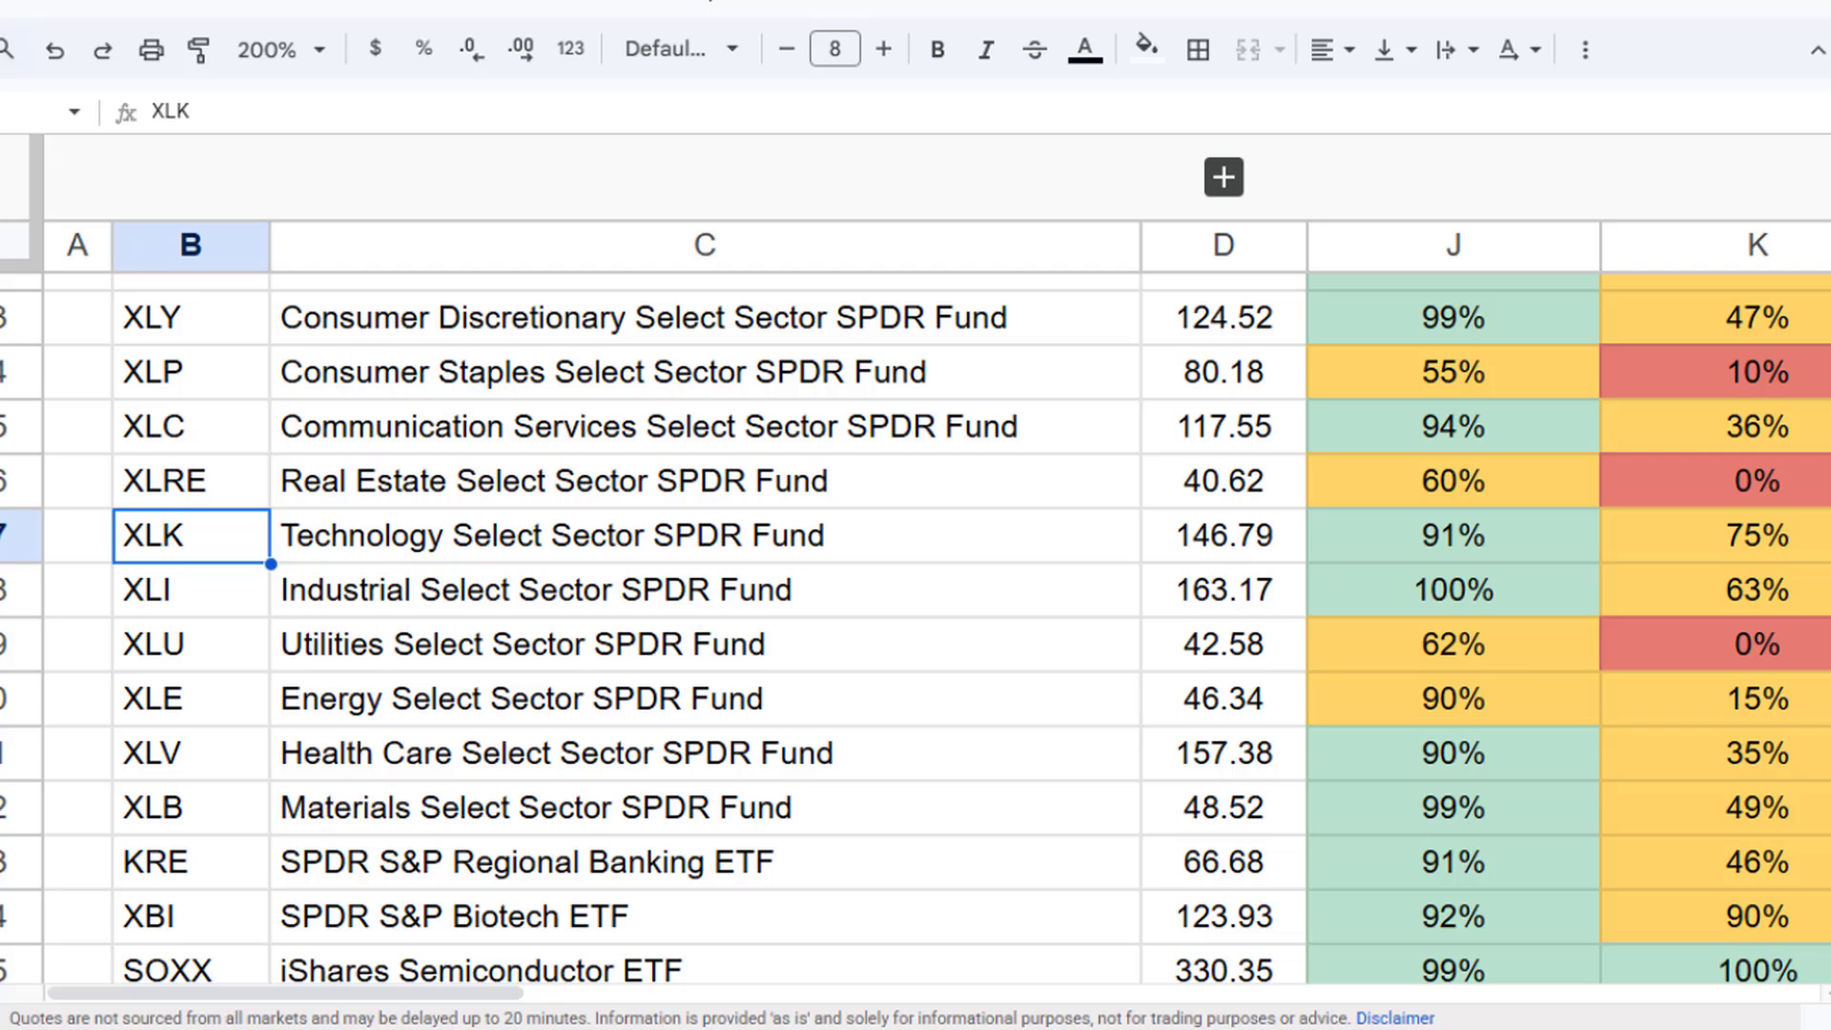
# - Examine the ticker symbols and fund names in the sector ETF list
pyautogui.click(196, 374)
pyautogui.moveTo(202, 328); pyautogui.dragTo(202, 811)
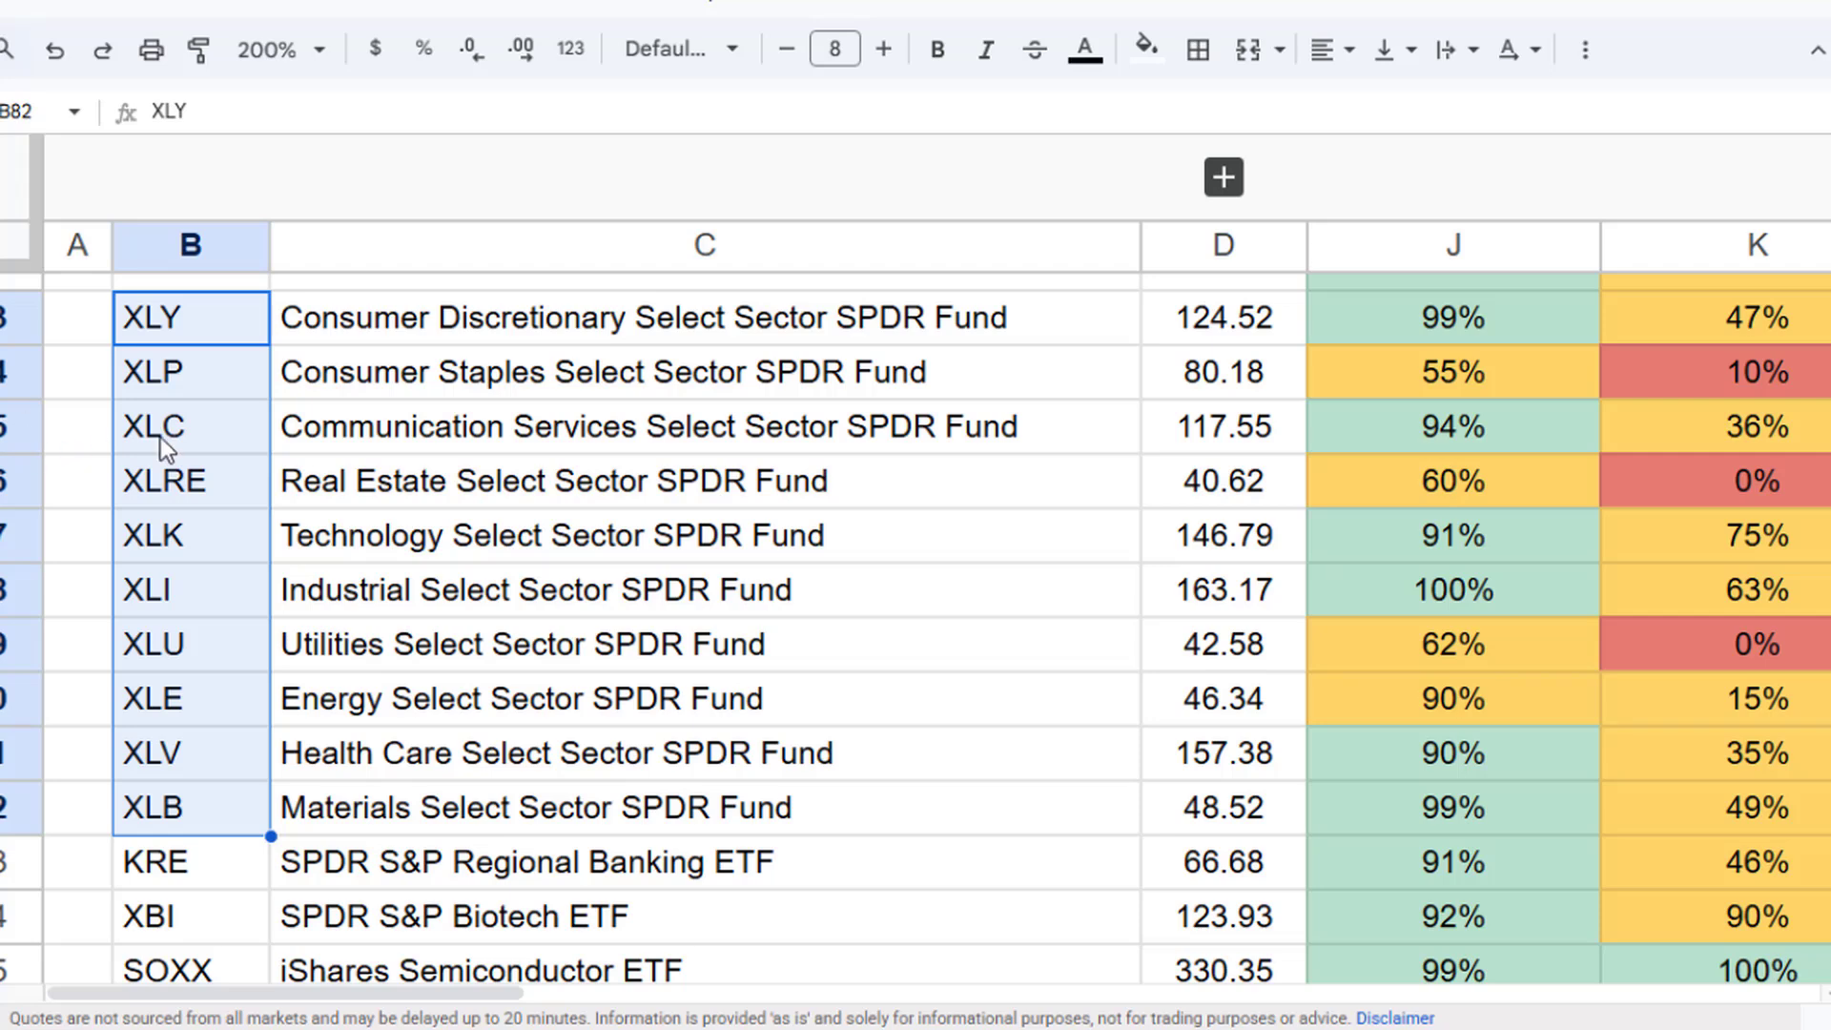
pyautogui.click(205, 548)
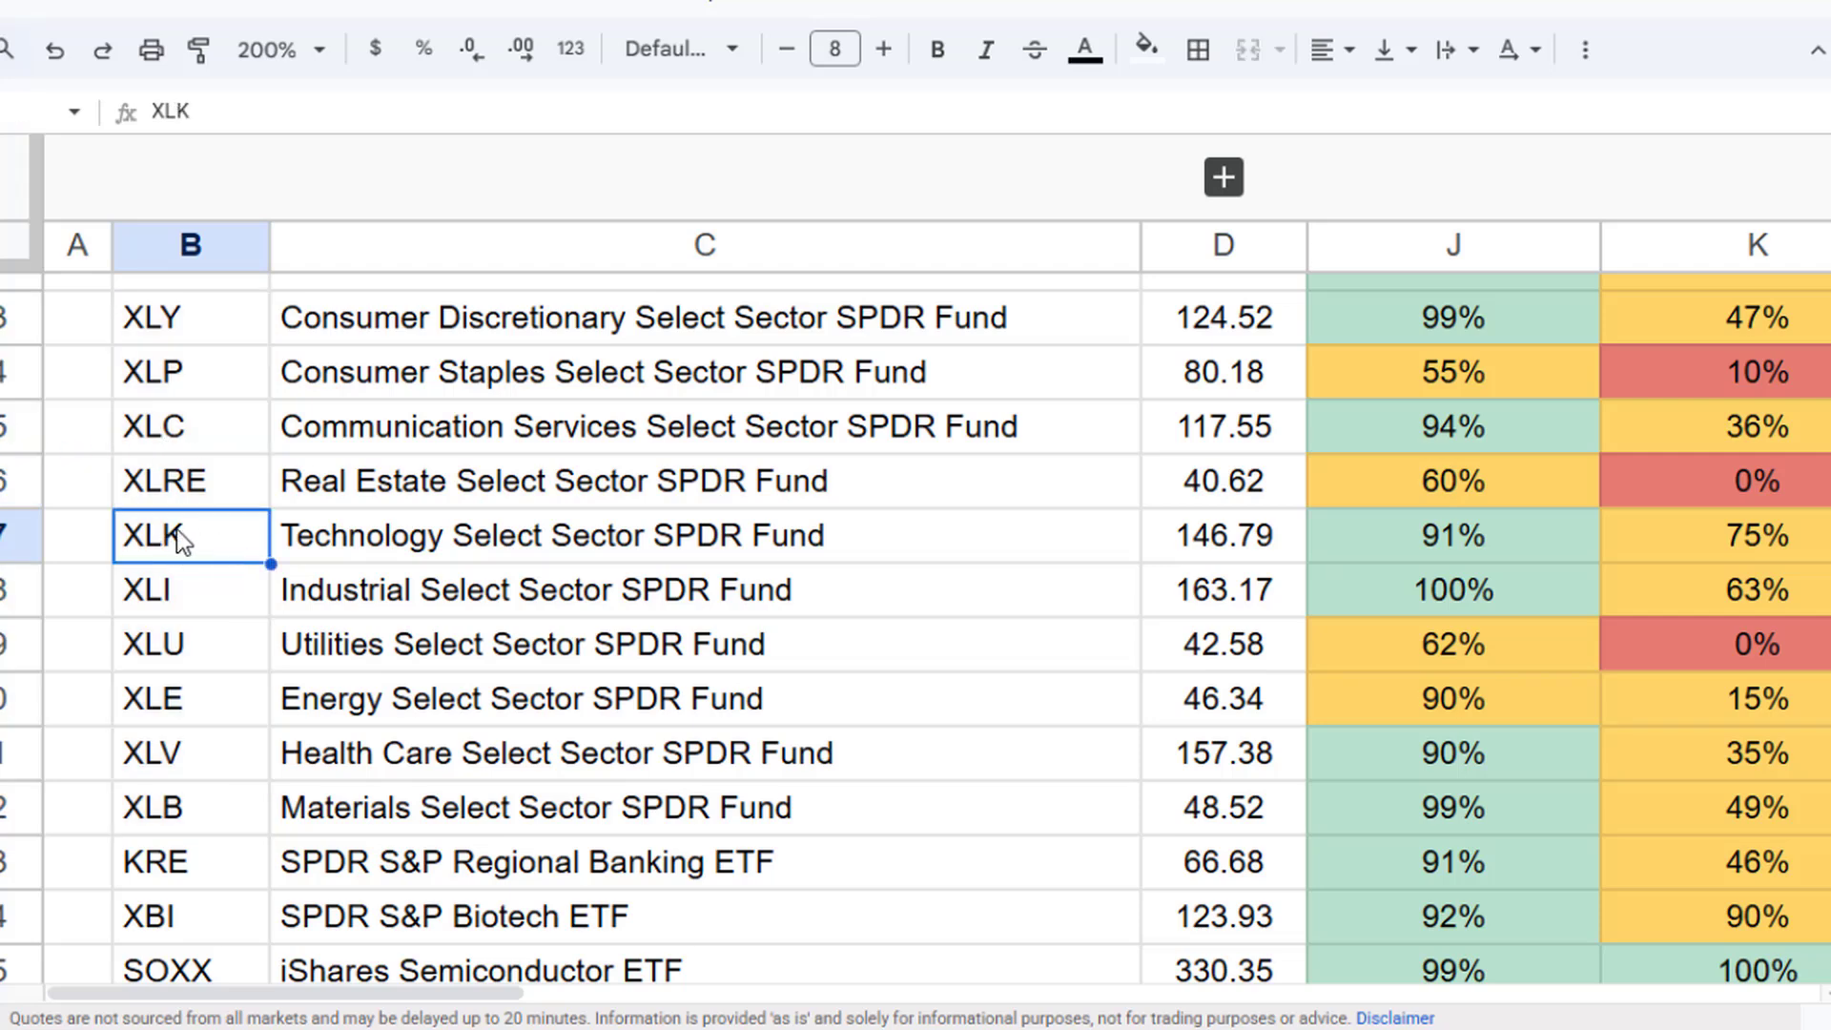
pyautogui.click(334, 540)
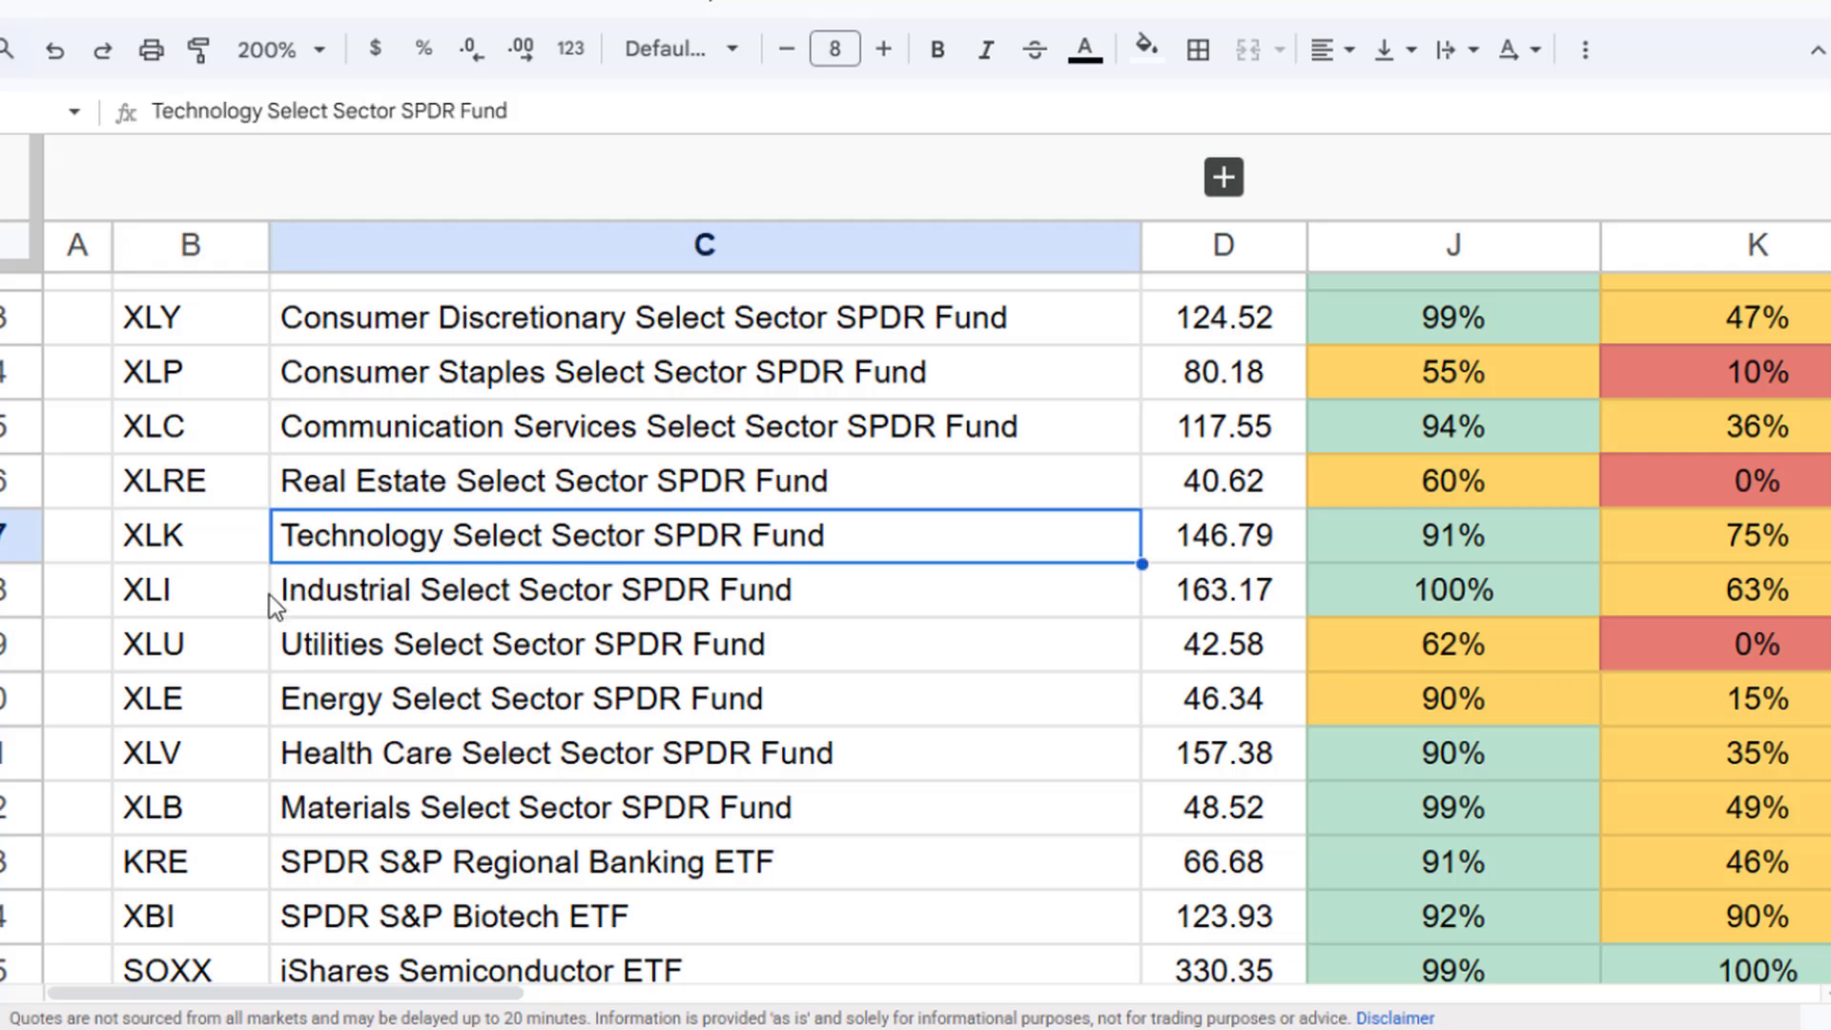
pyautogui.click(214, 644)
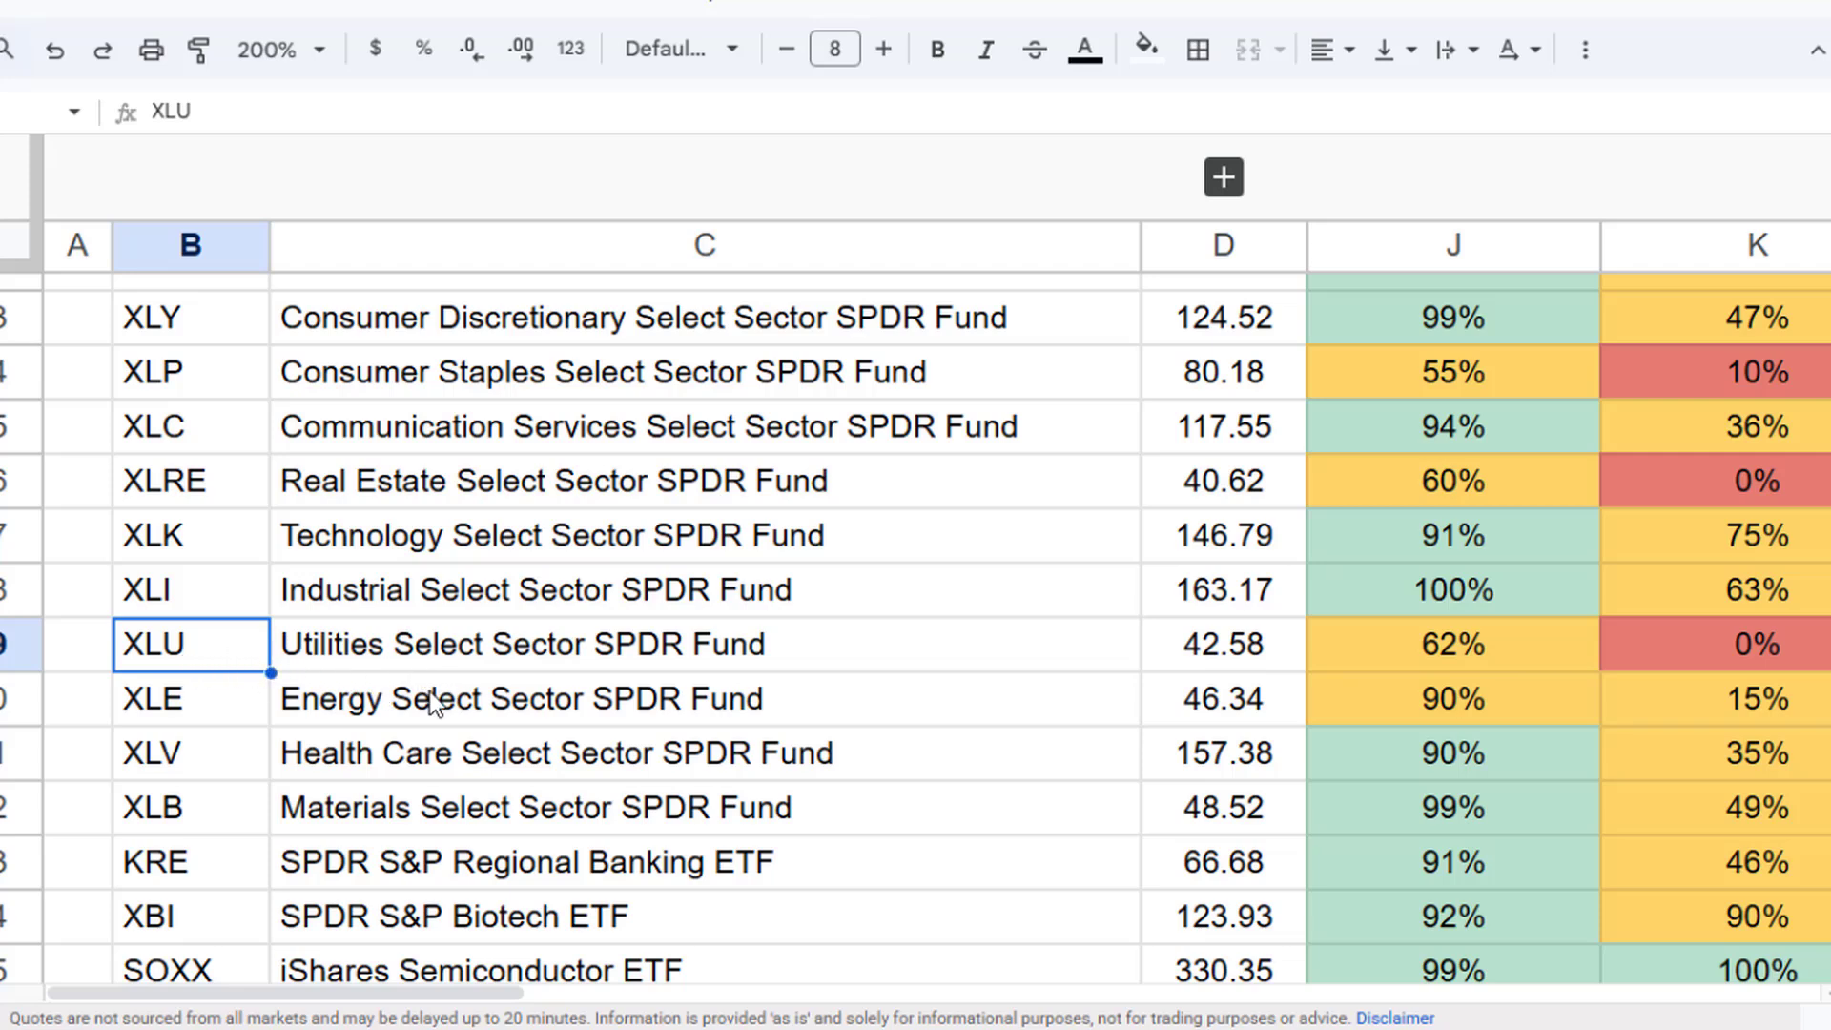
pyautogui.click(393, 713)
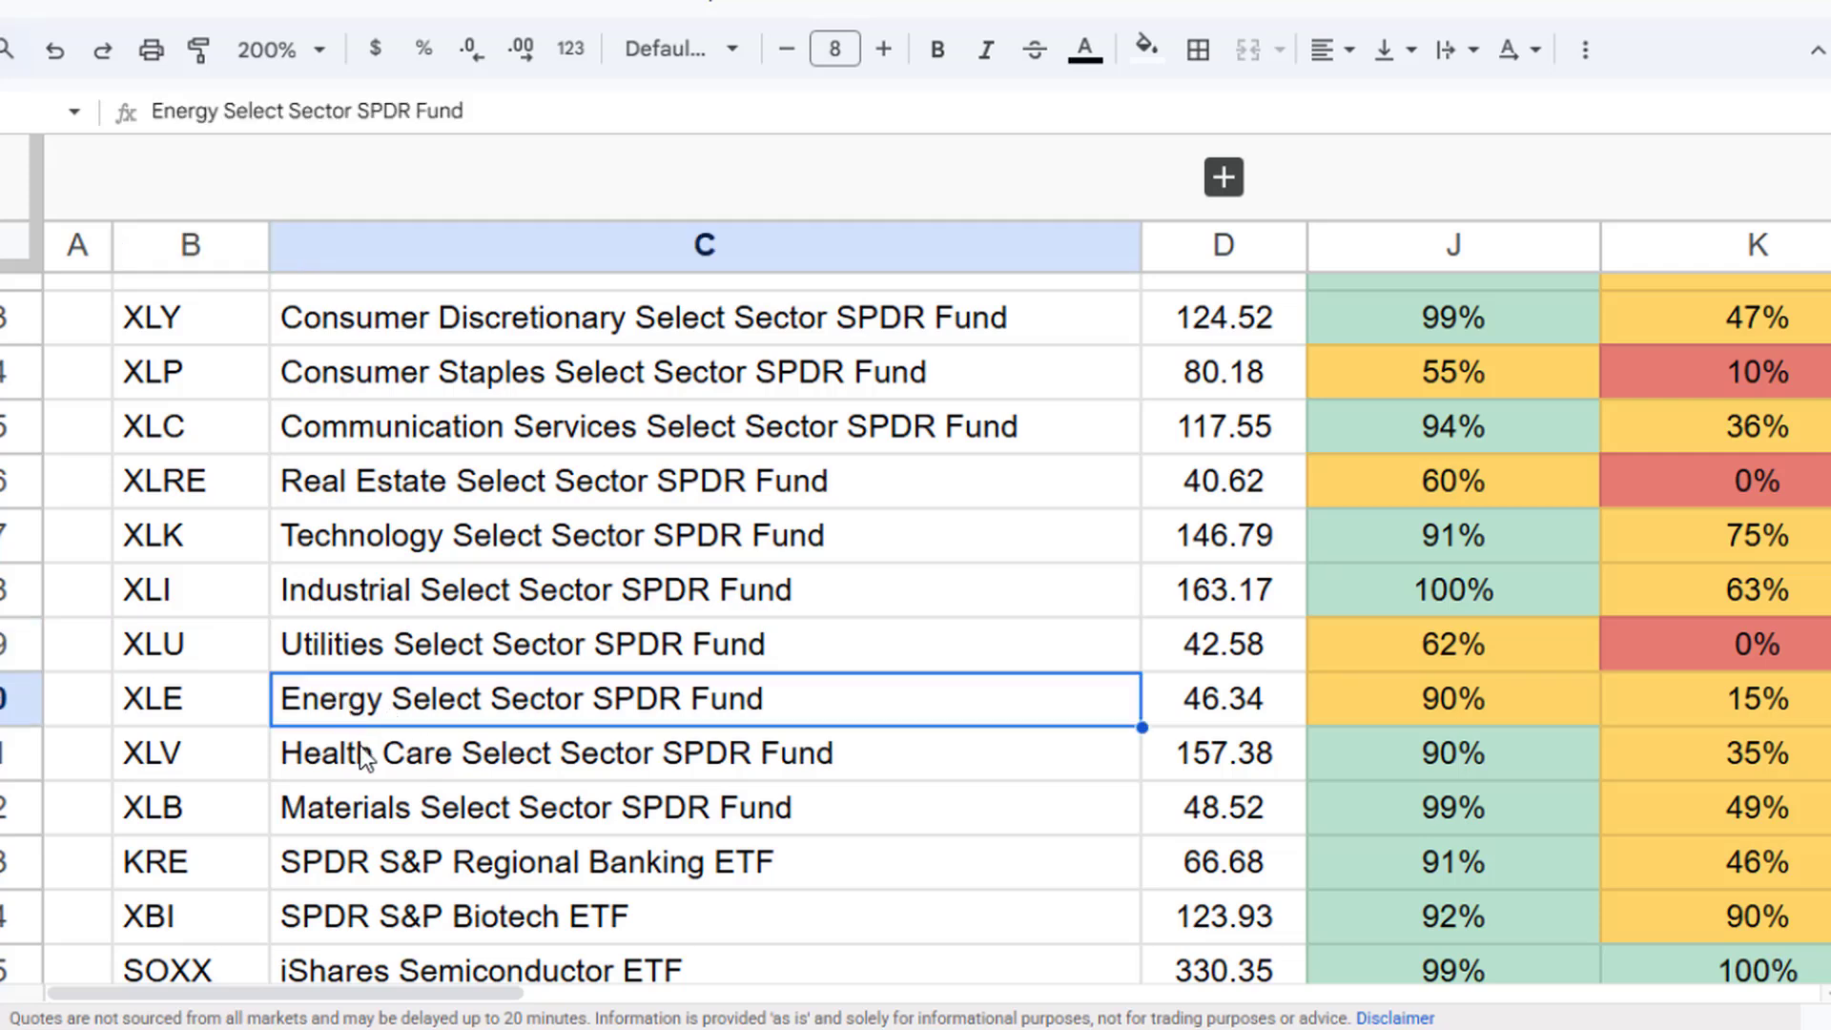
pyautogui.click(362, 747)
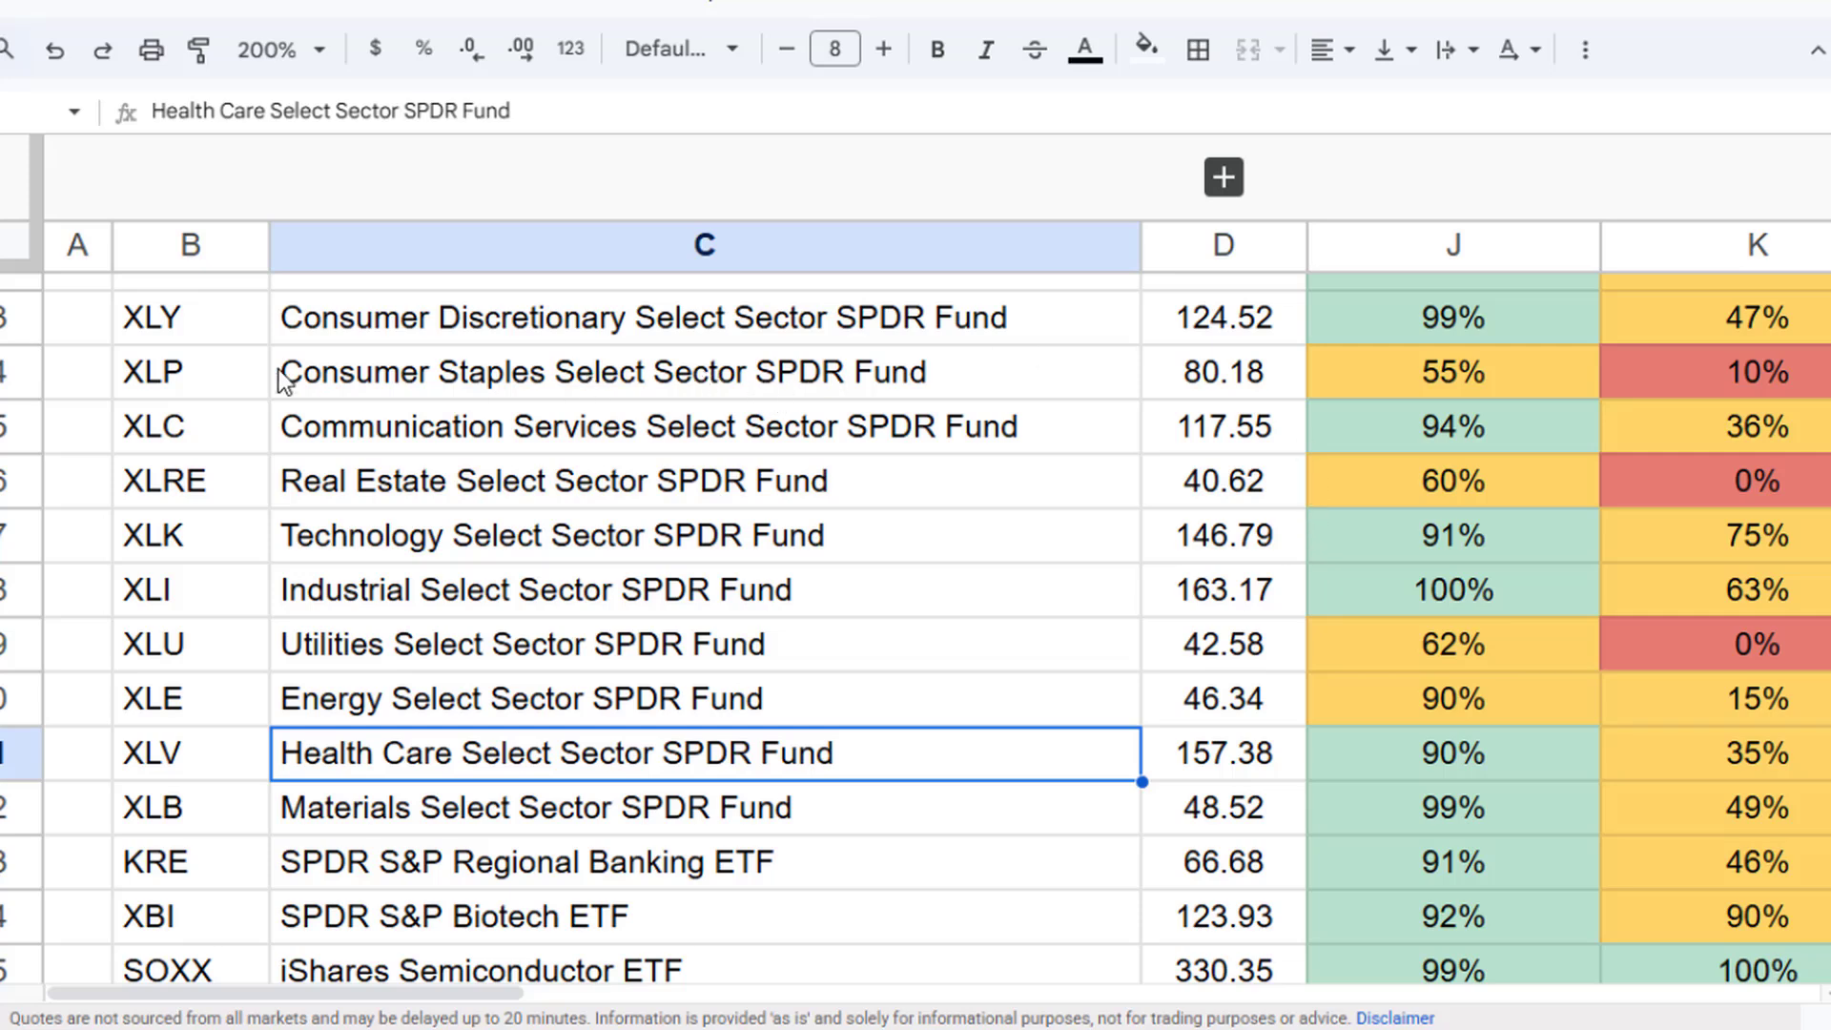
# - Review each sector fund's name alongside its momentum percentage and the formula behind it
pyautogui.click(1394, 315)
pyautogui.click(603, 332)
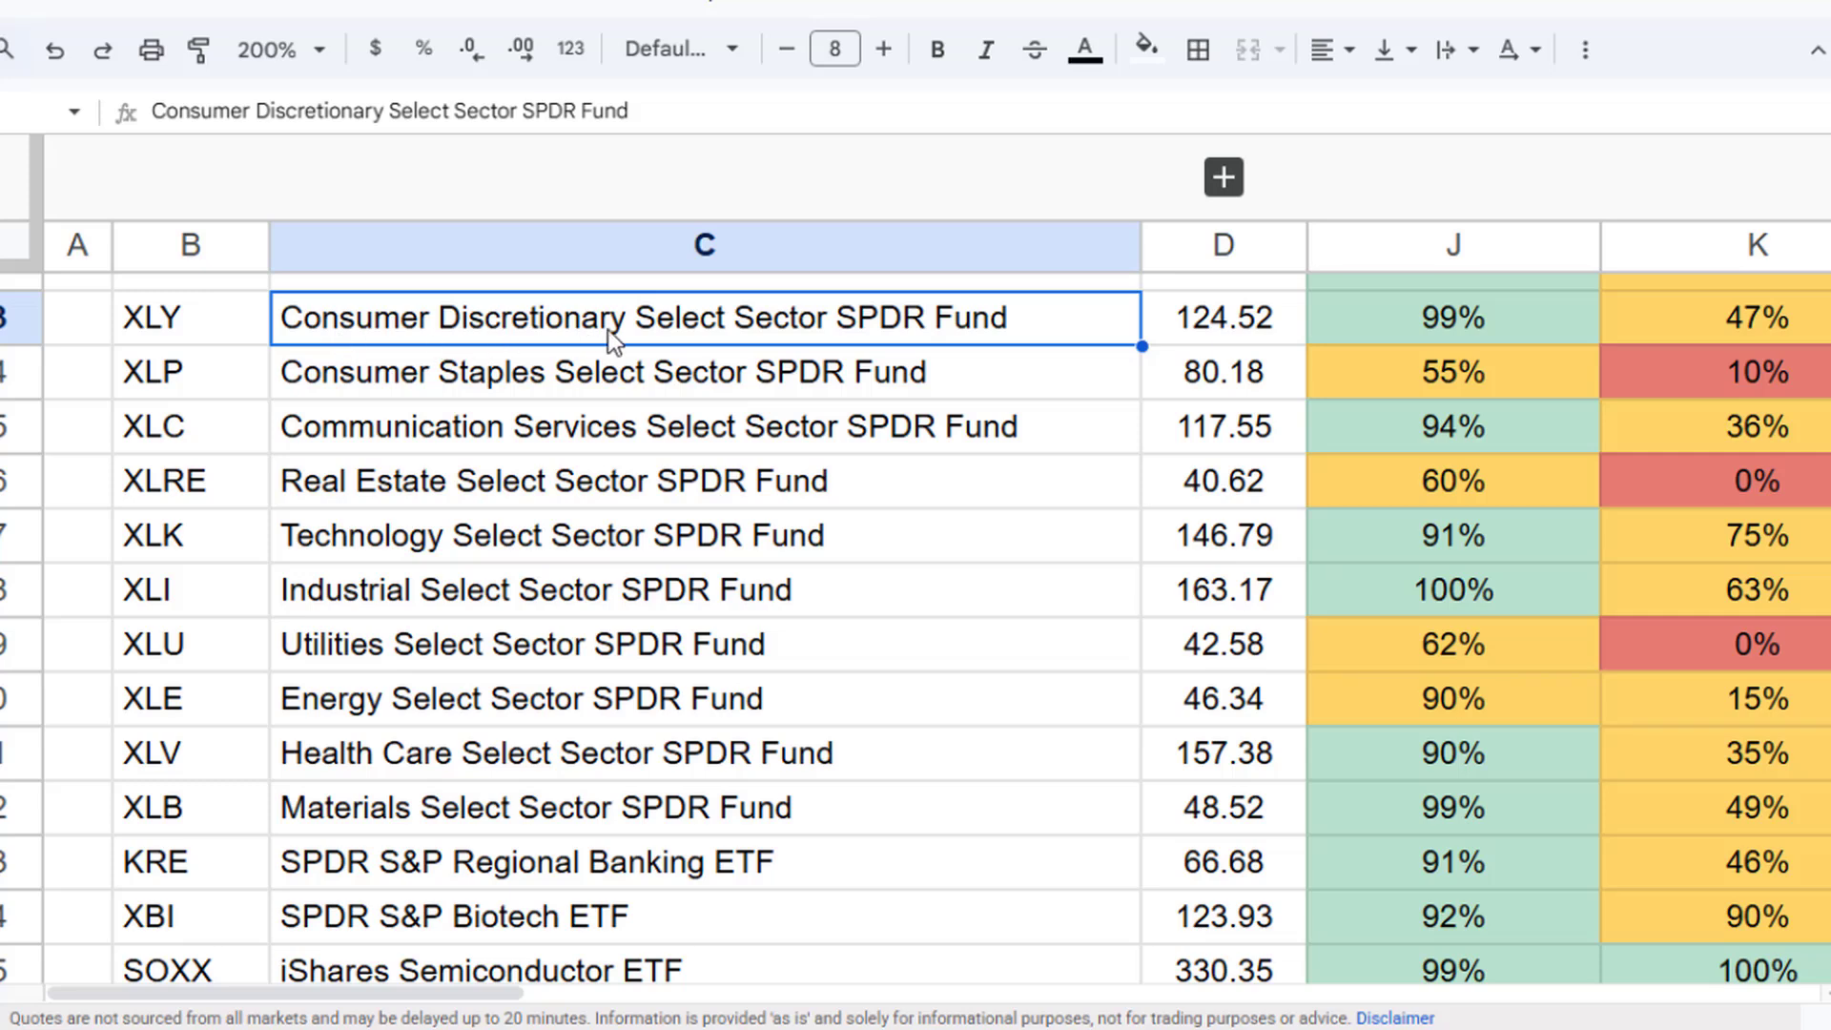
pyautogui.click(1463, 320)
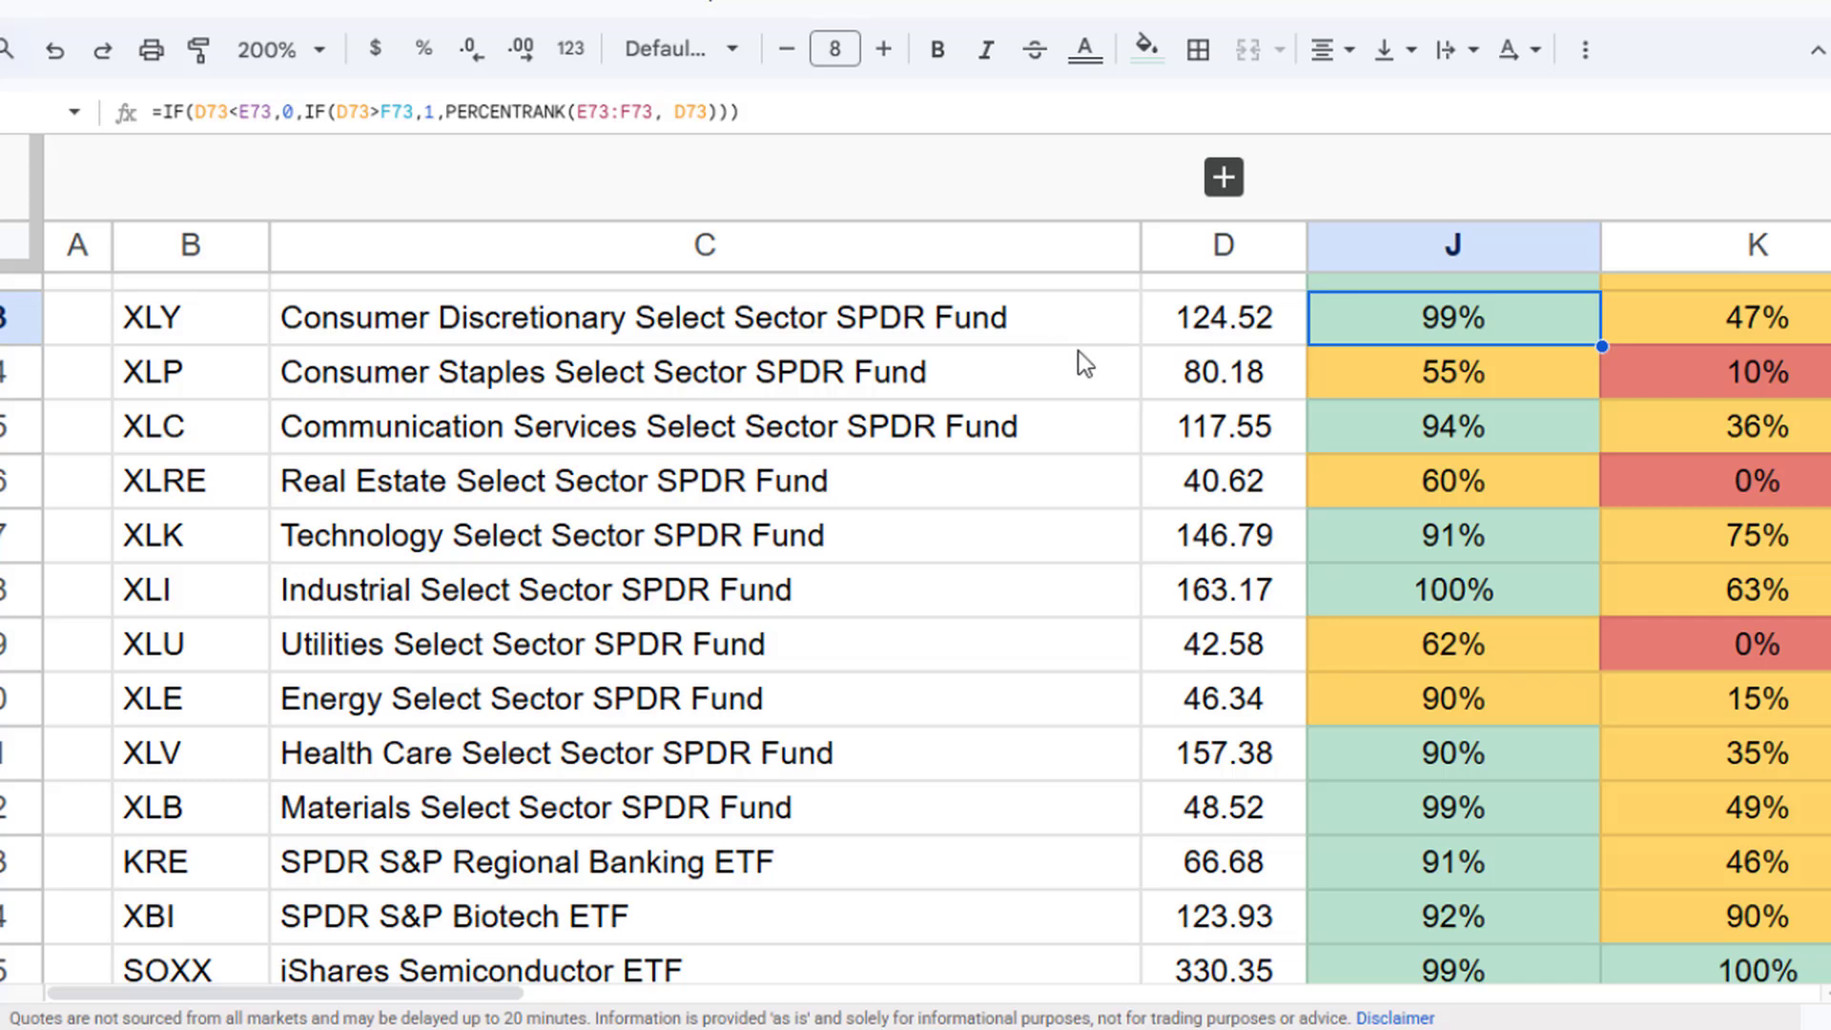
pyautogui.click(487, 433)
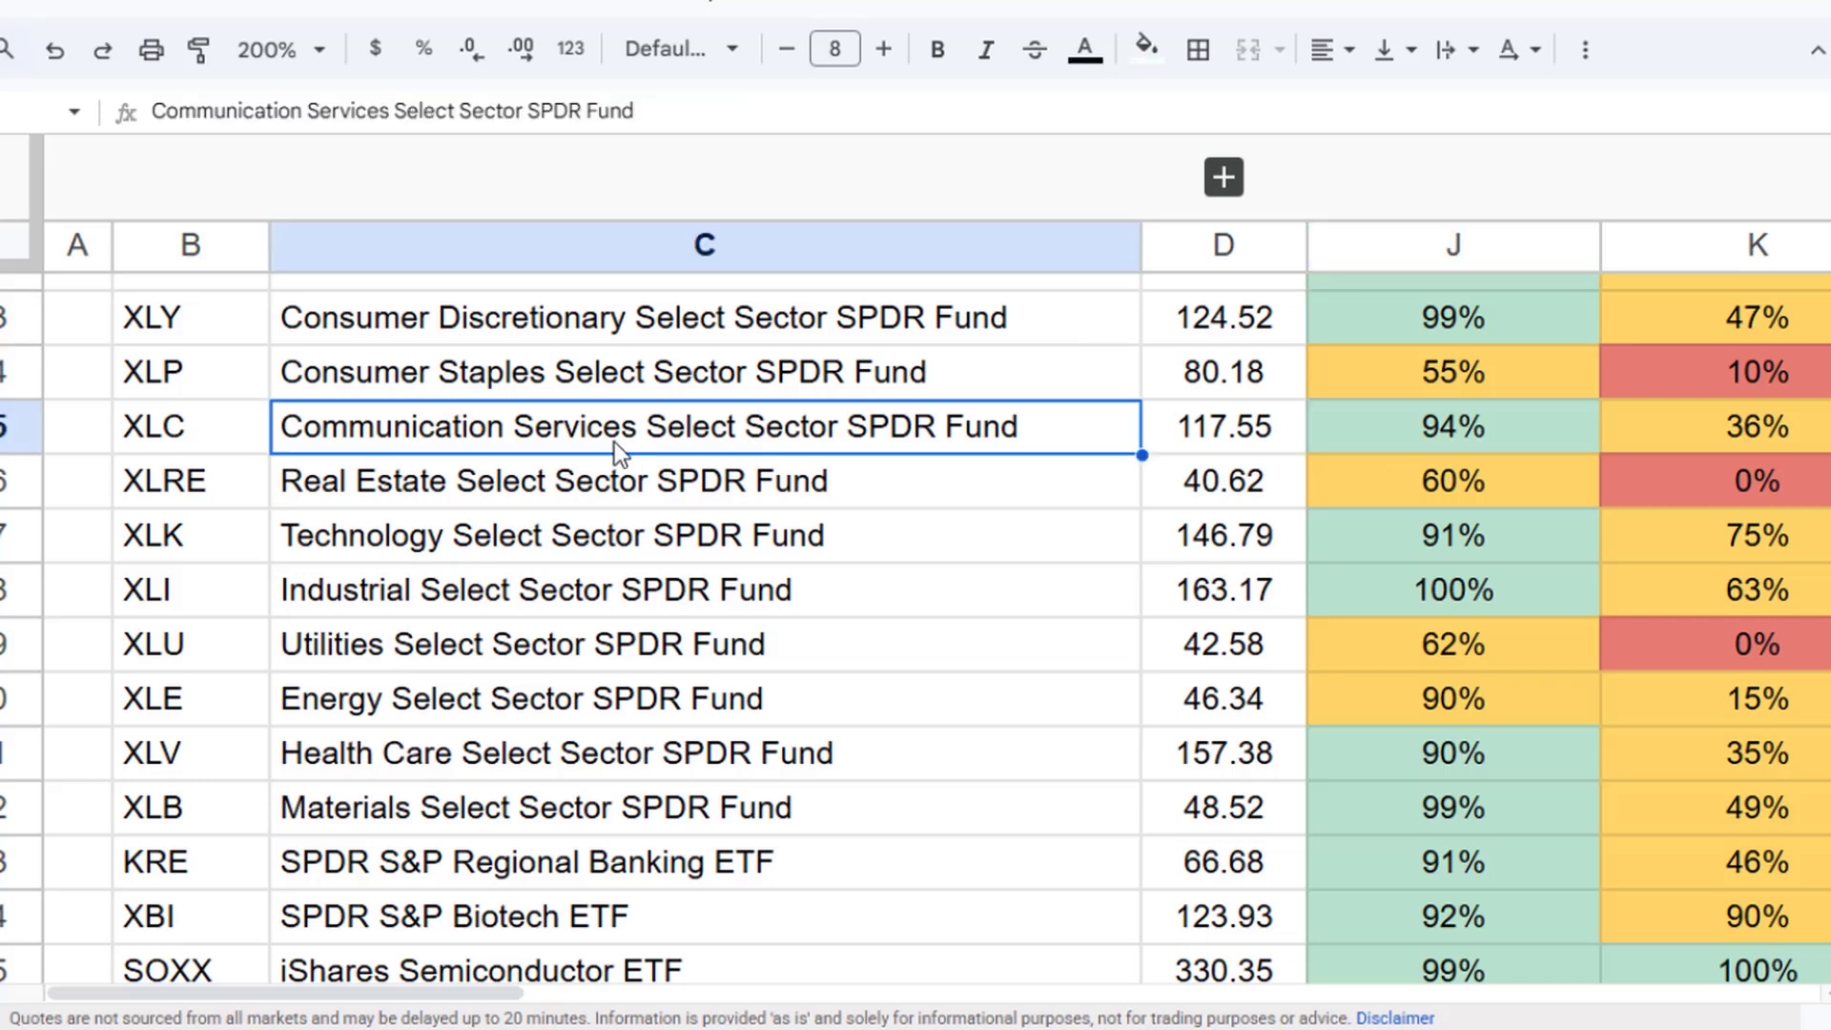
pyautogui.click(597, 597)
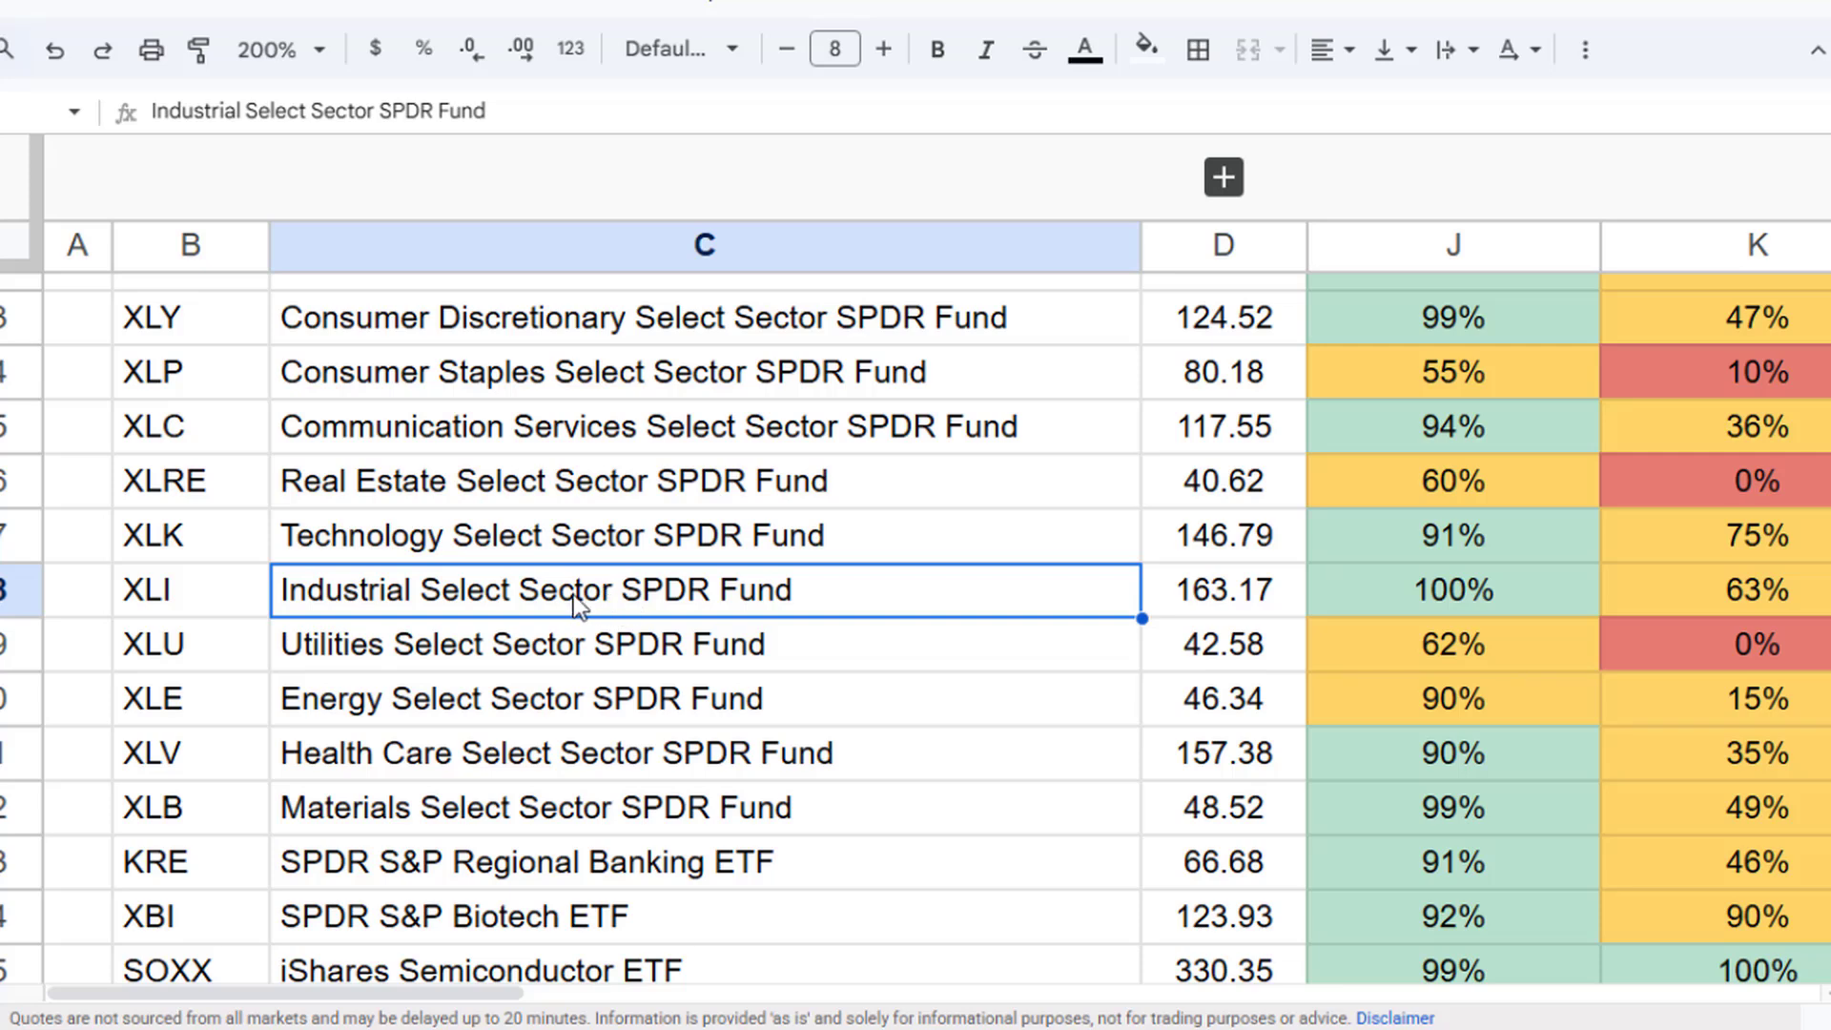
pyautogui.click(503, 549)
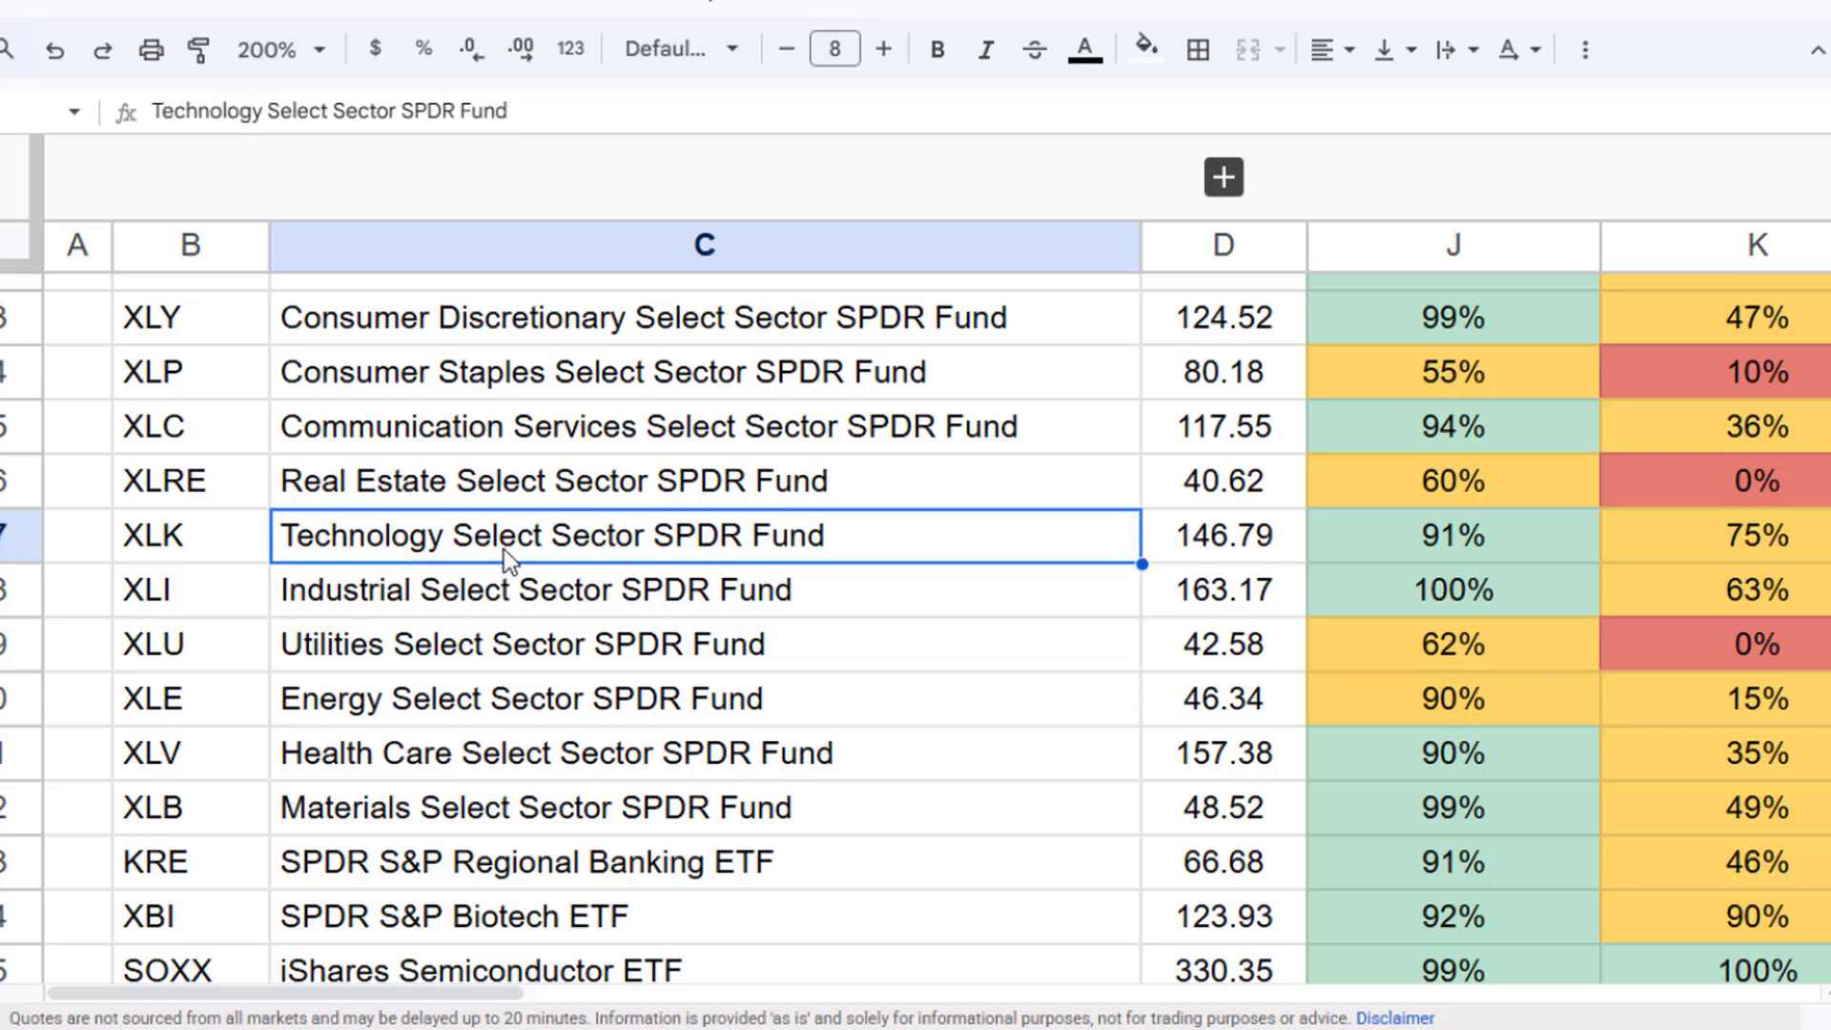
pyautogui.click(564, 763)
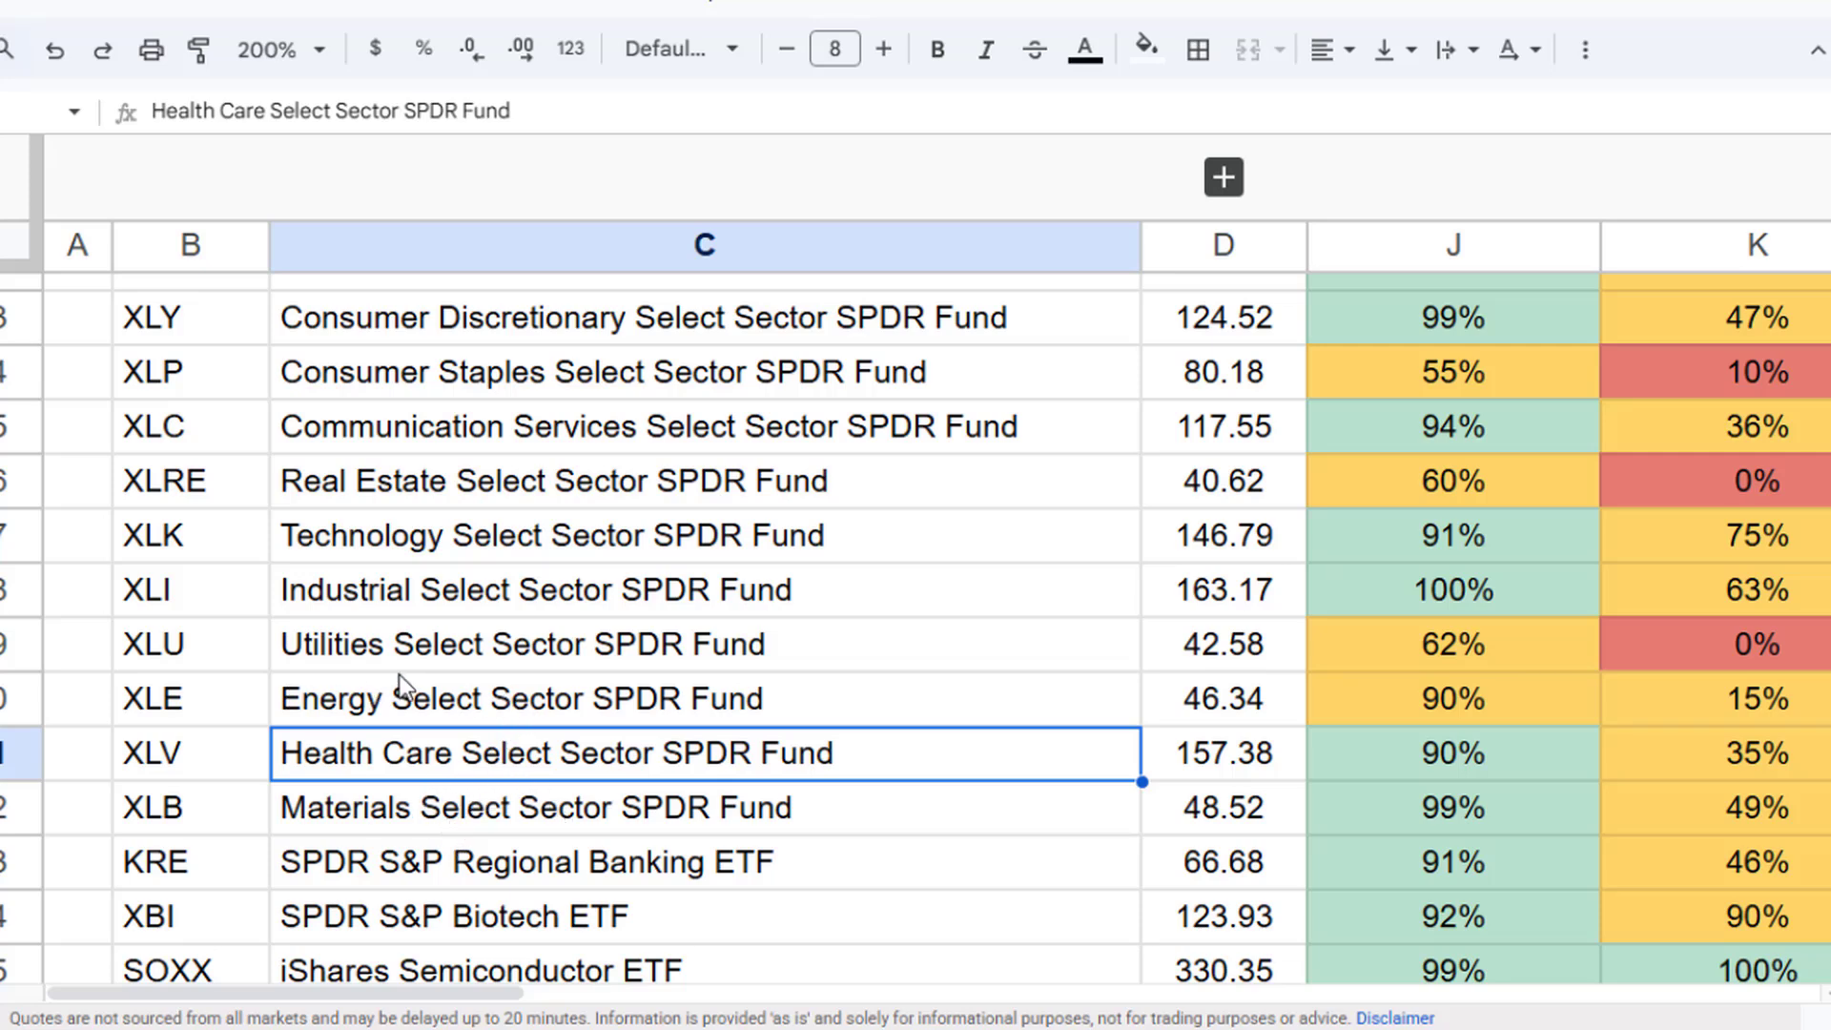
pyautogui.click(435, 386)
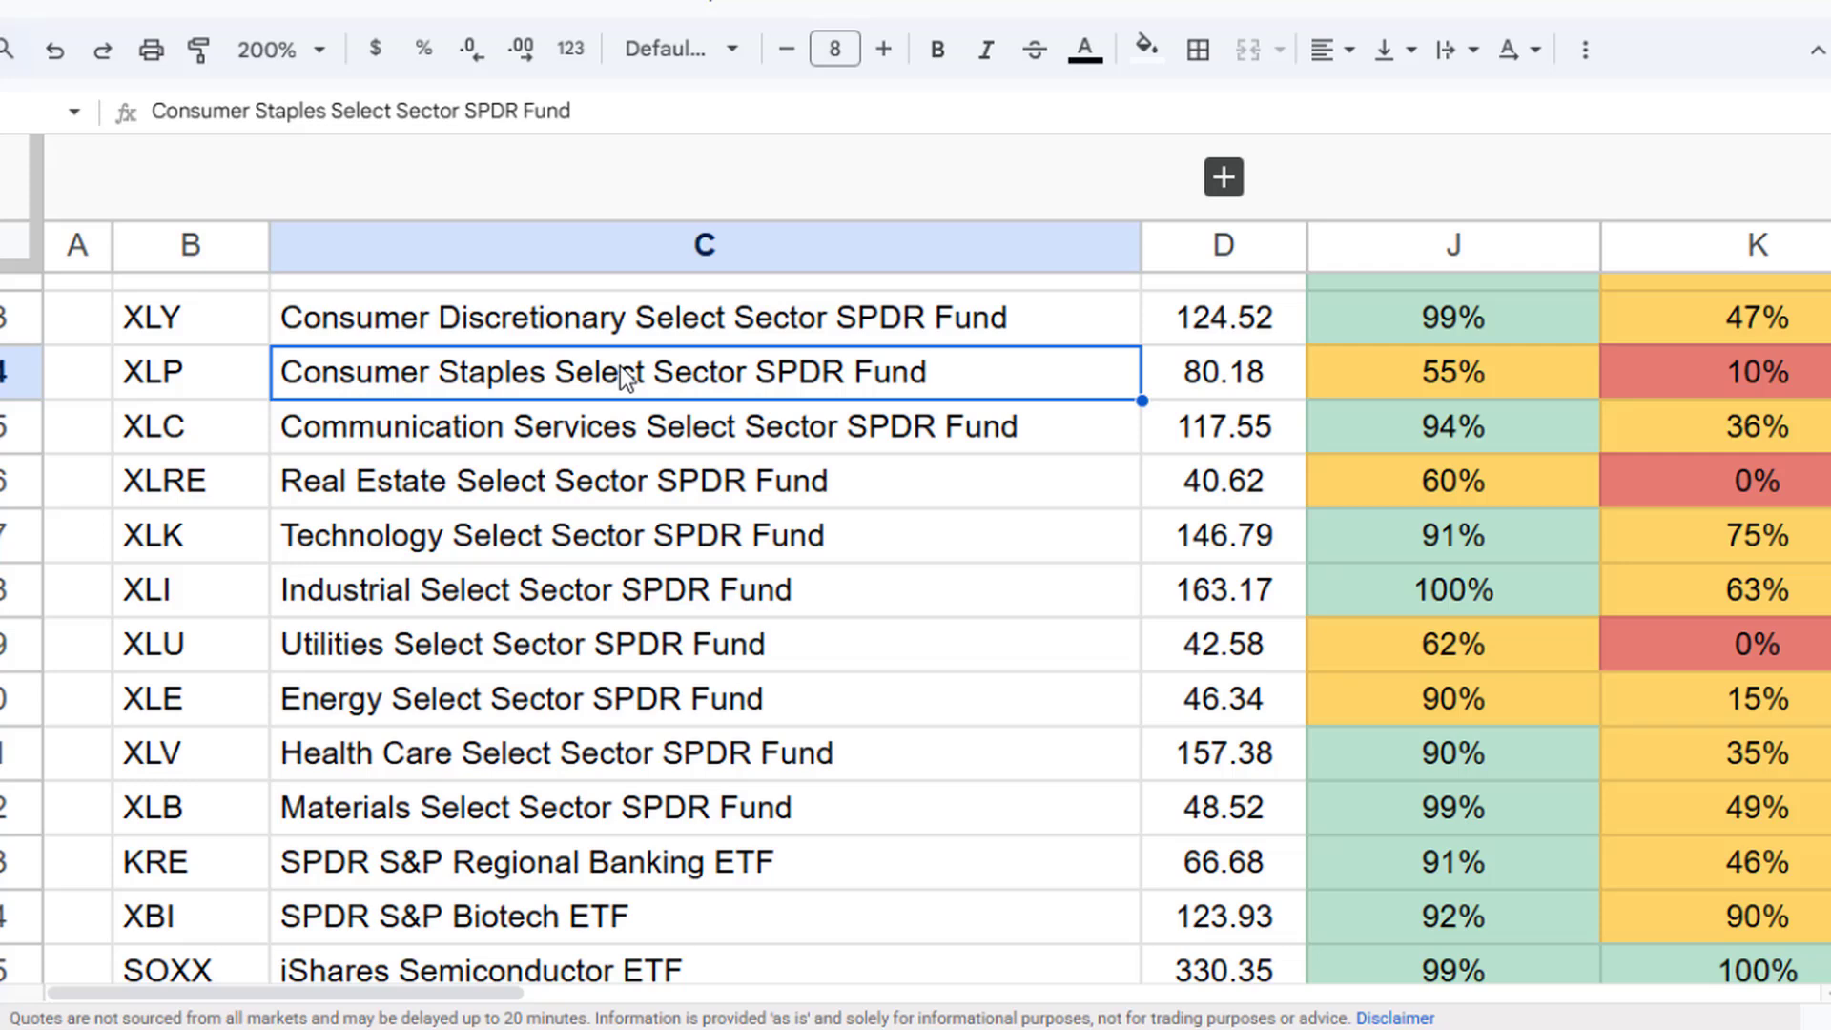
pyautogui.click(370, 498)
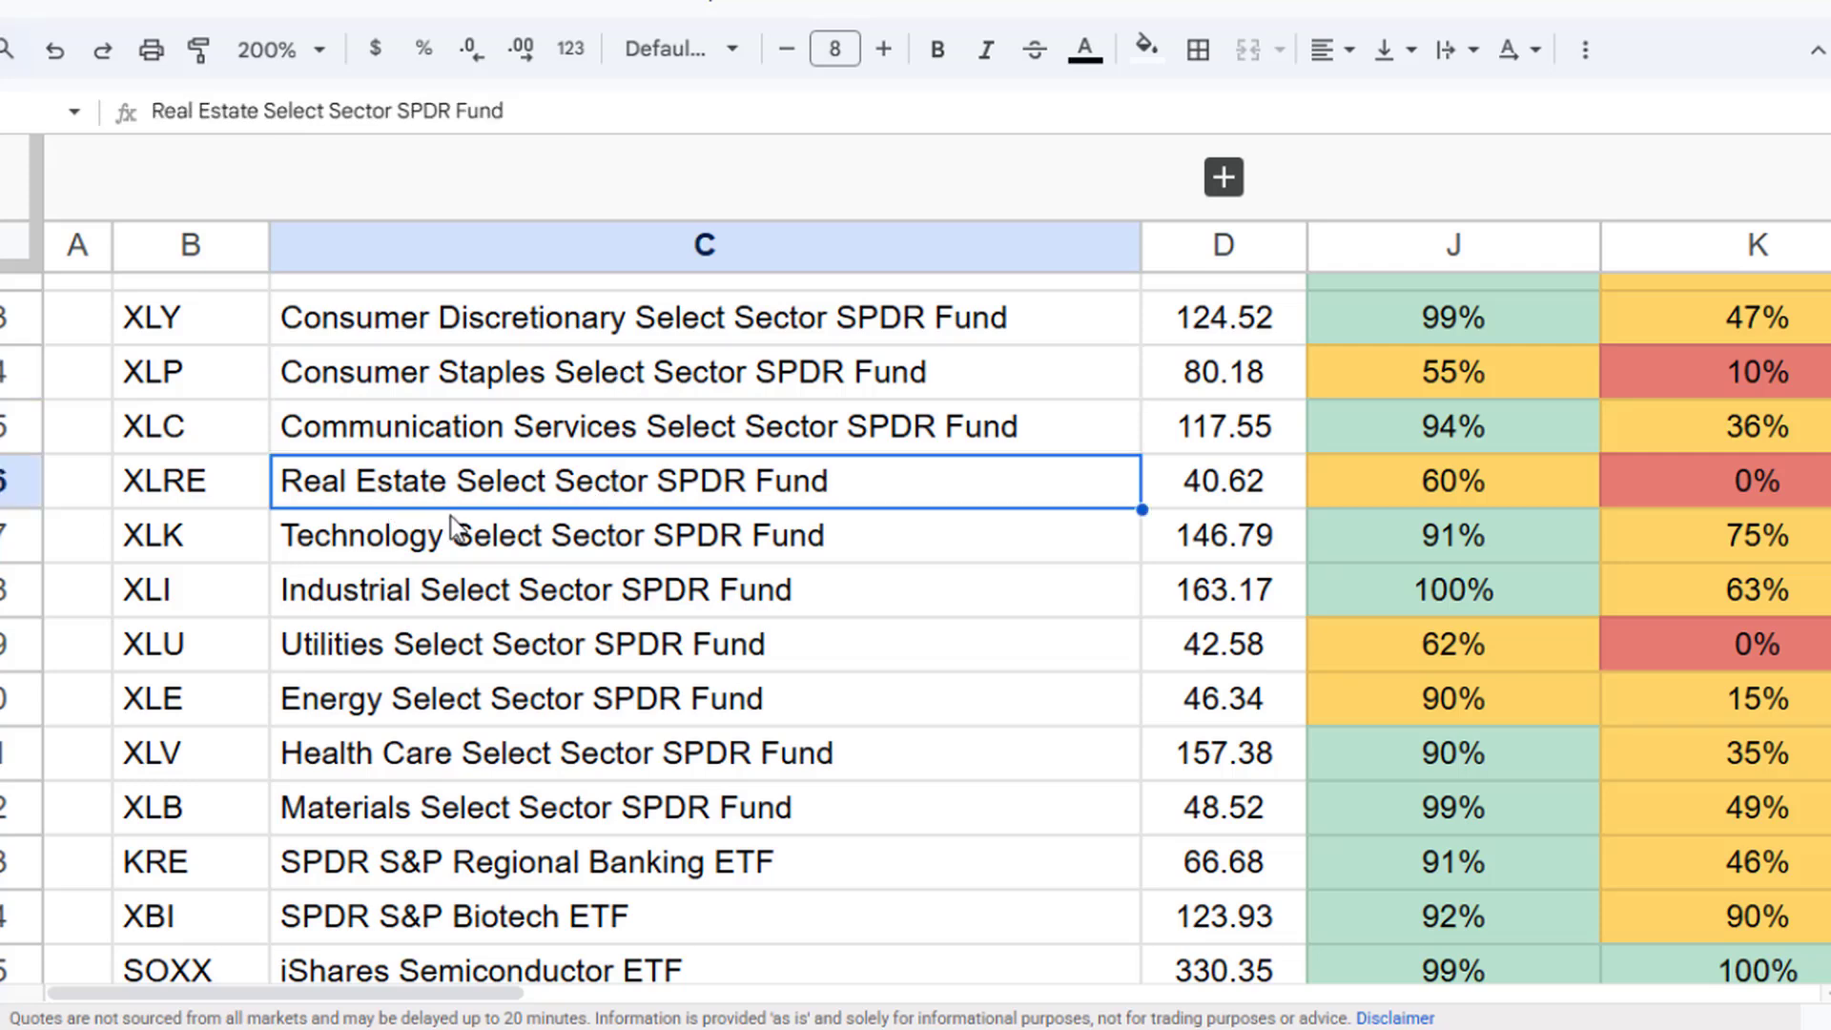
pyautogui.click(452, 650)
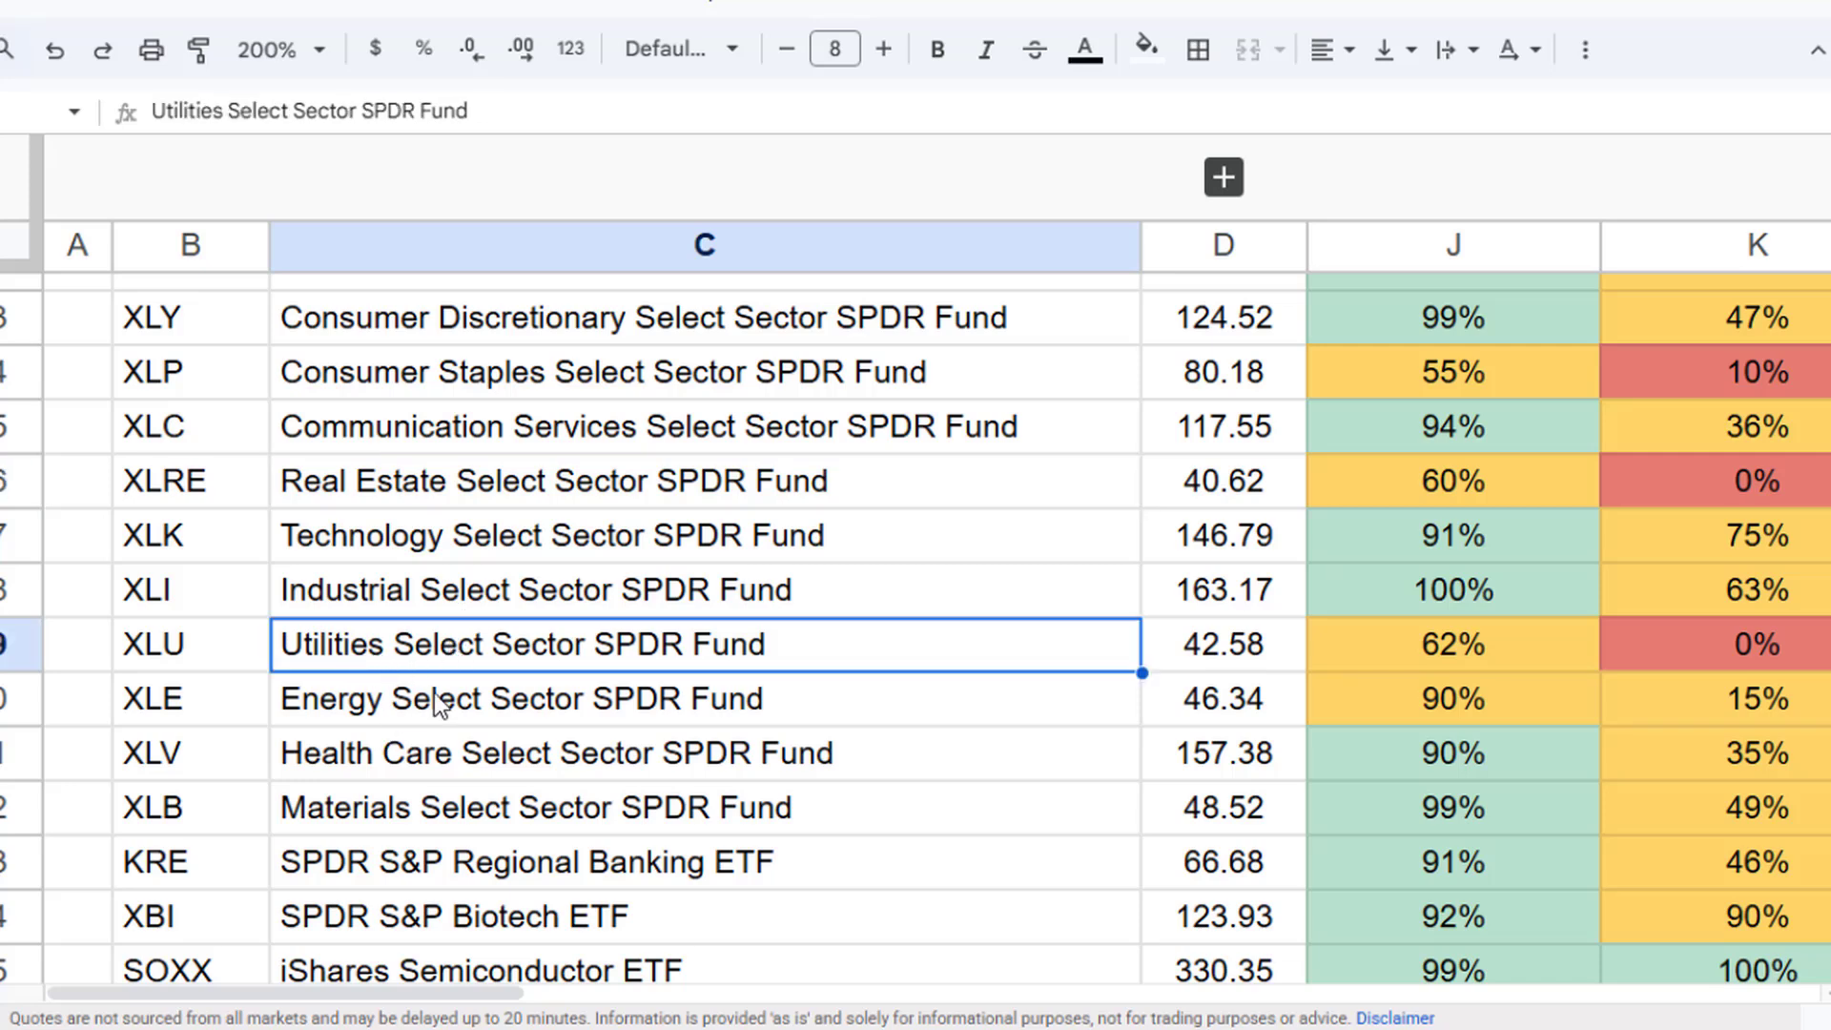
pyautogui.click(393, 705)
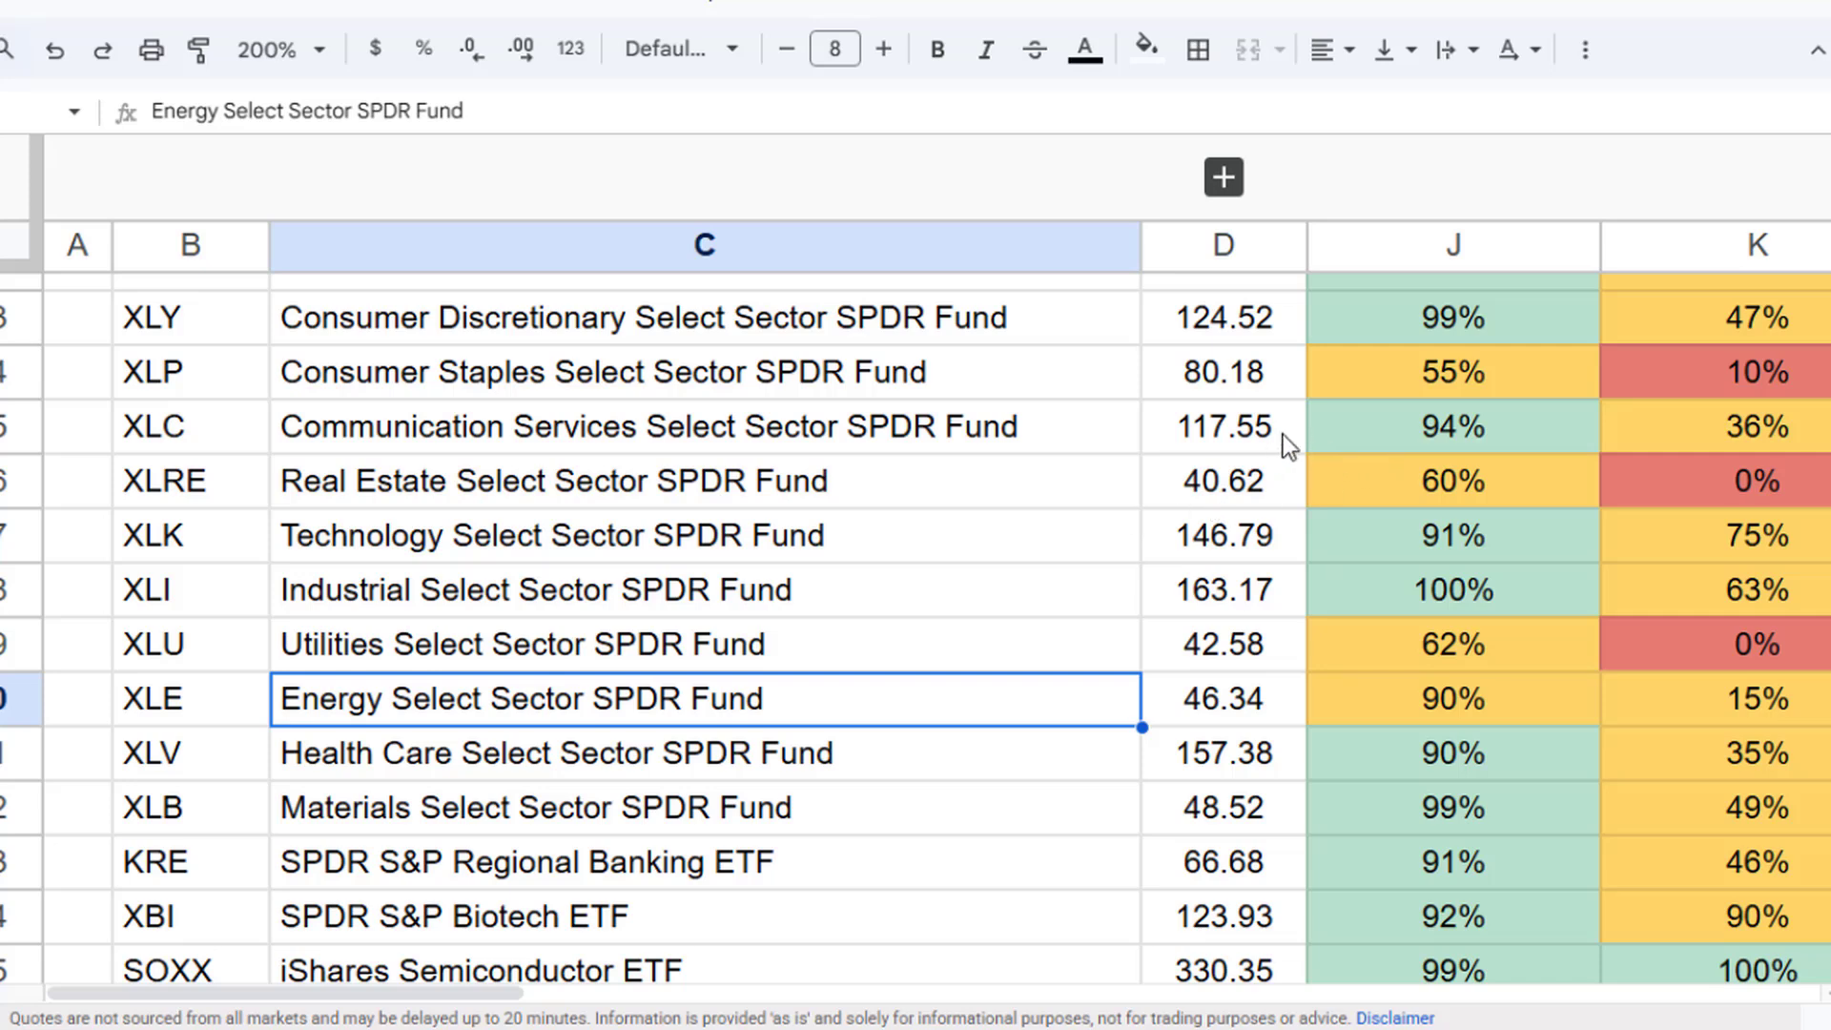
pyautogui.click(943, 391)
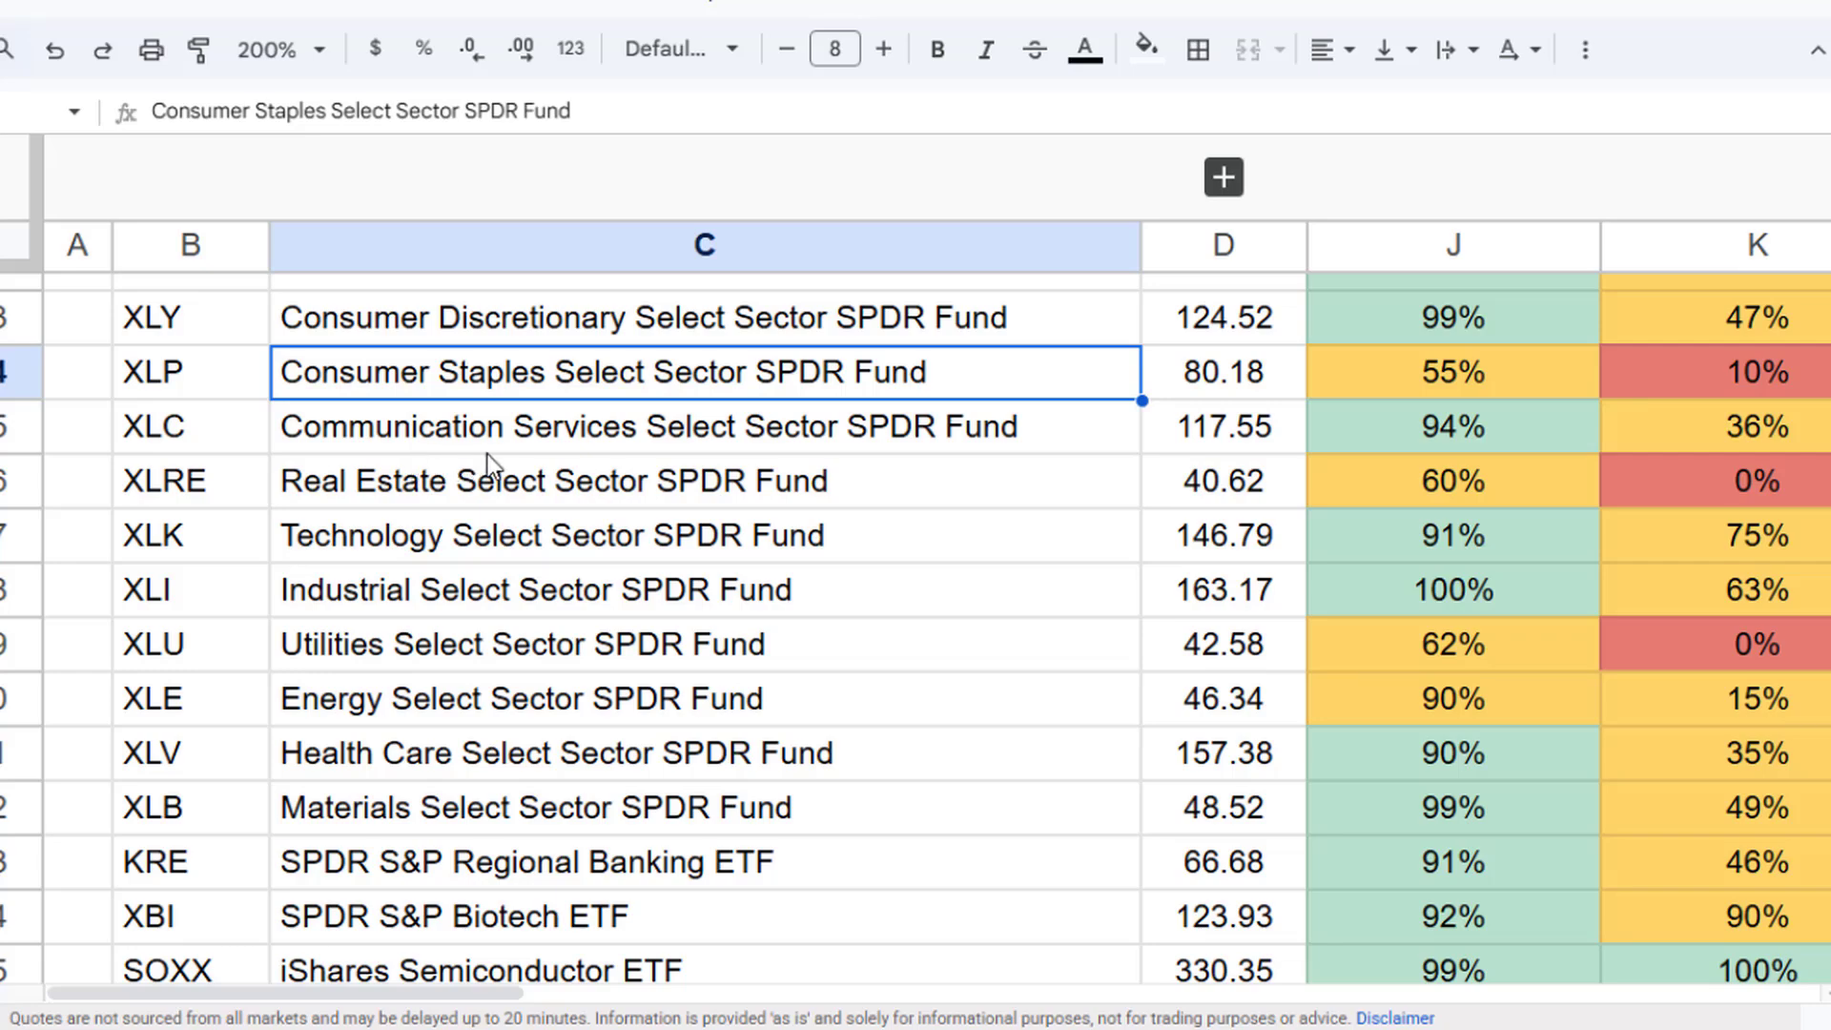
# - Expand the grouped columns and examine the 52-week low values for the sector funds
pyautogui.click(1224, 177)
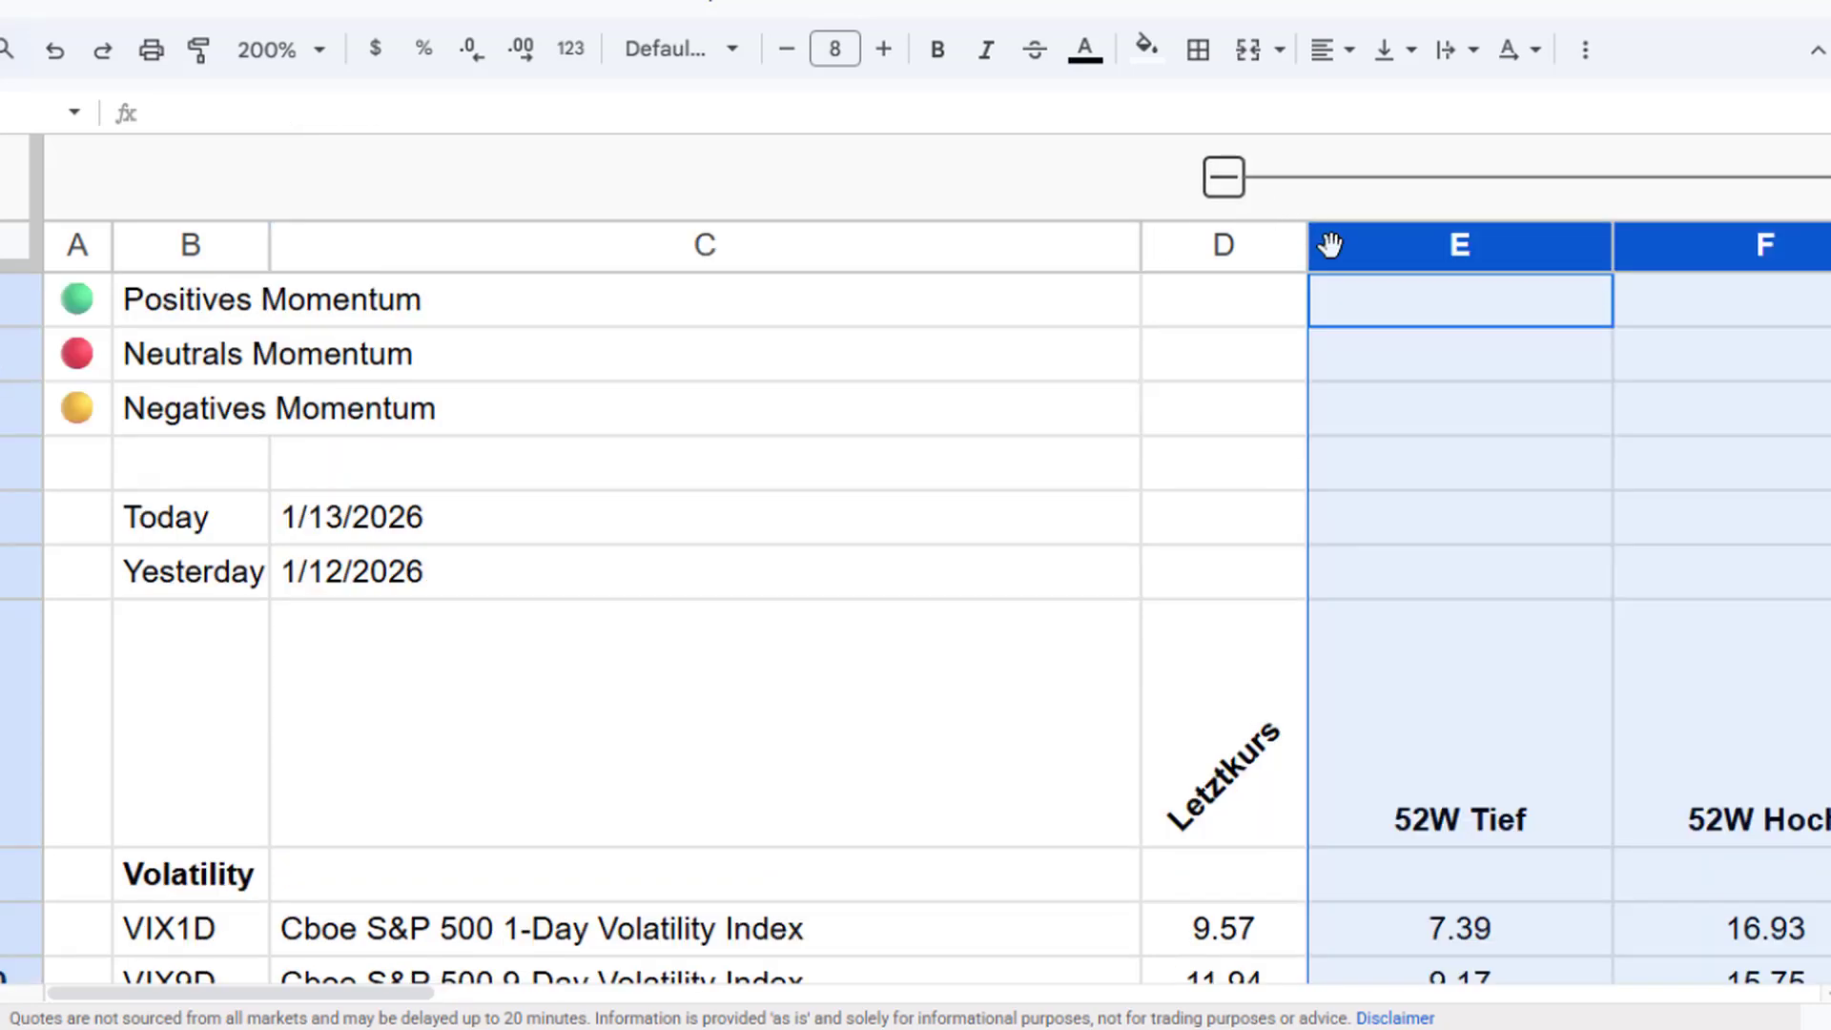
pyautogui.scroll(-15, 1353, 568)
pyautogui.scroll(-20, 1495, 548)
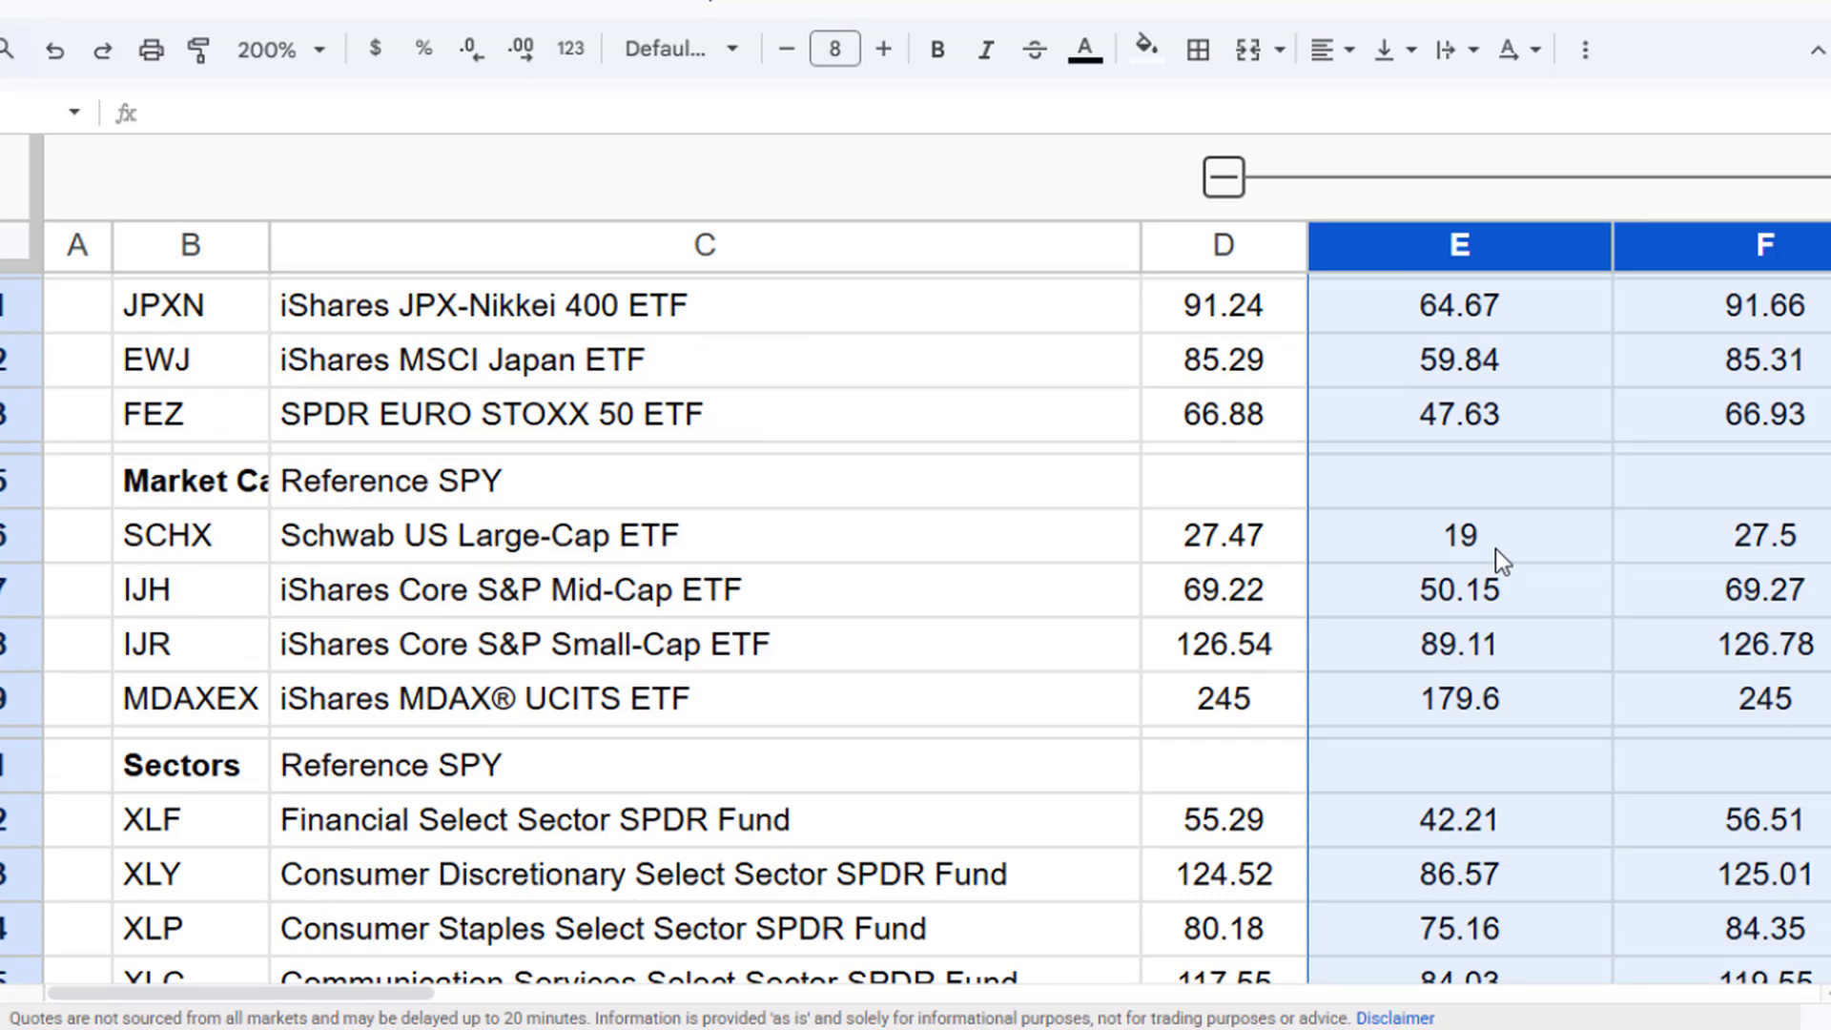
pyautogui.scroll(10, 1497, 553)
pyautogui.scroll(5, 1497, 562)
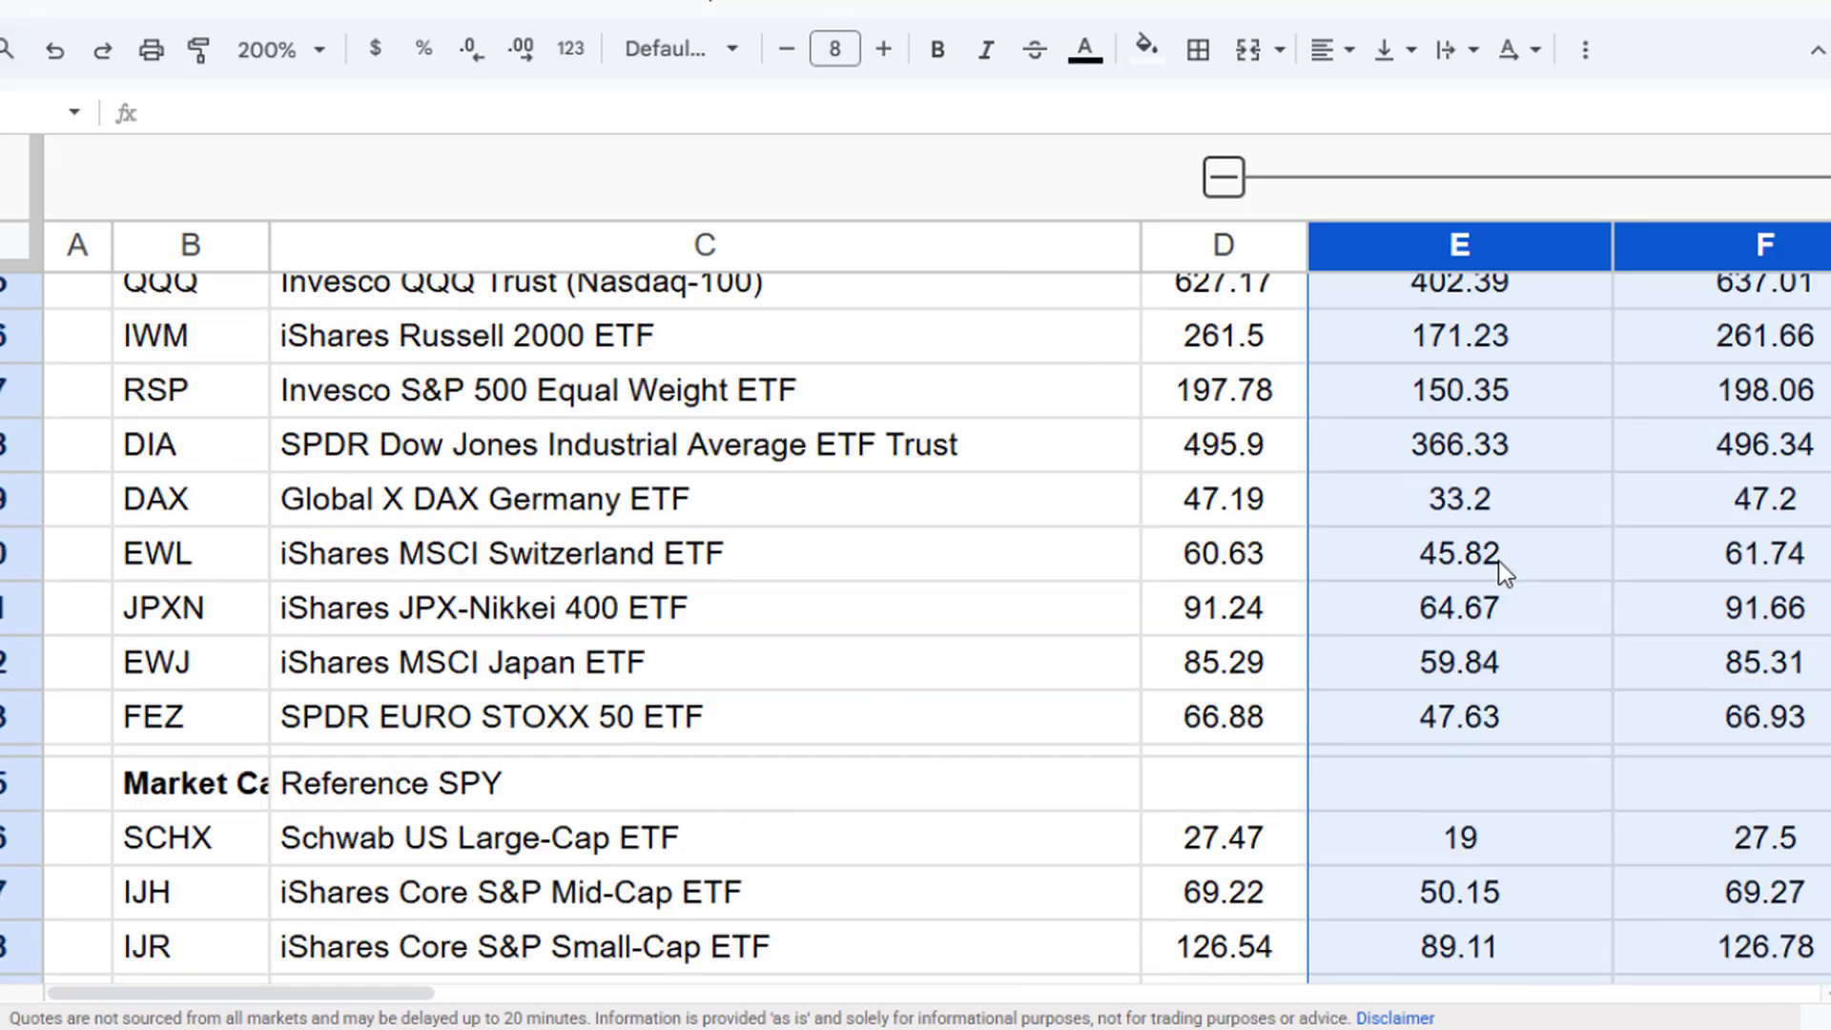
pyautogui.scroll(-5, 1497, 562)
pyautogui.click(1502, 482)
pyautogui.scroll(3, 1497, 477)
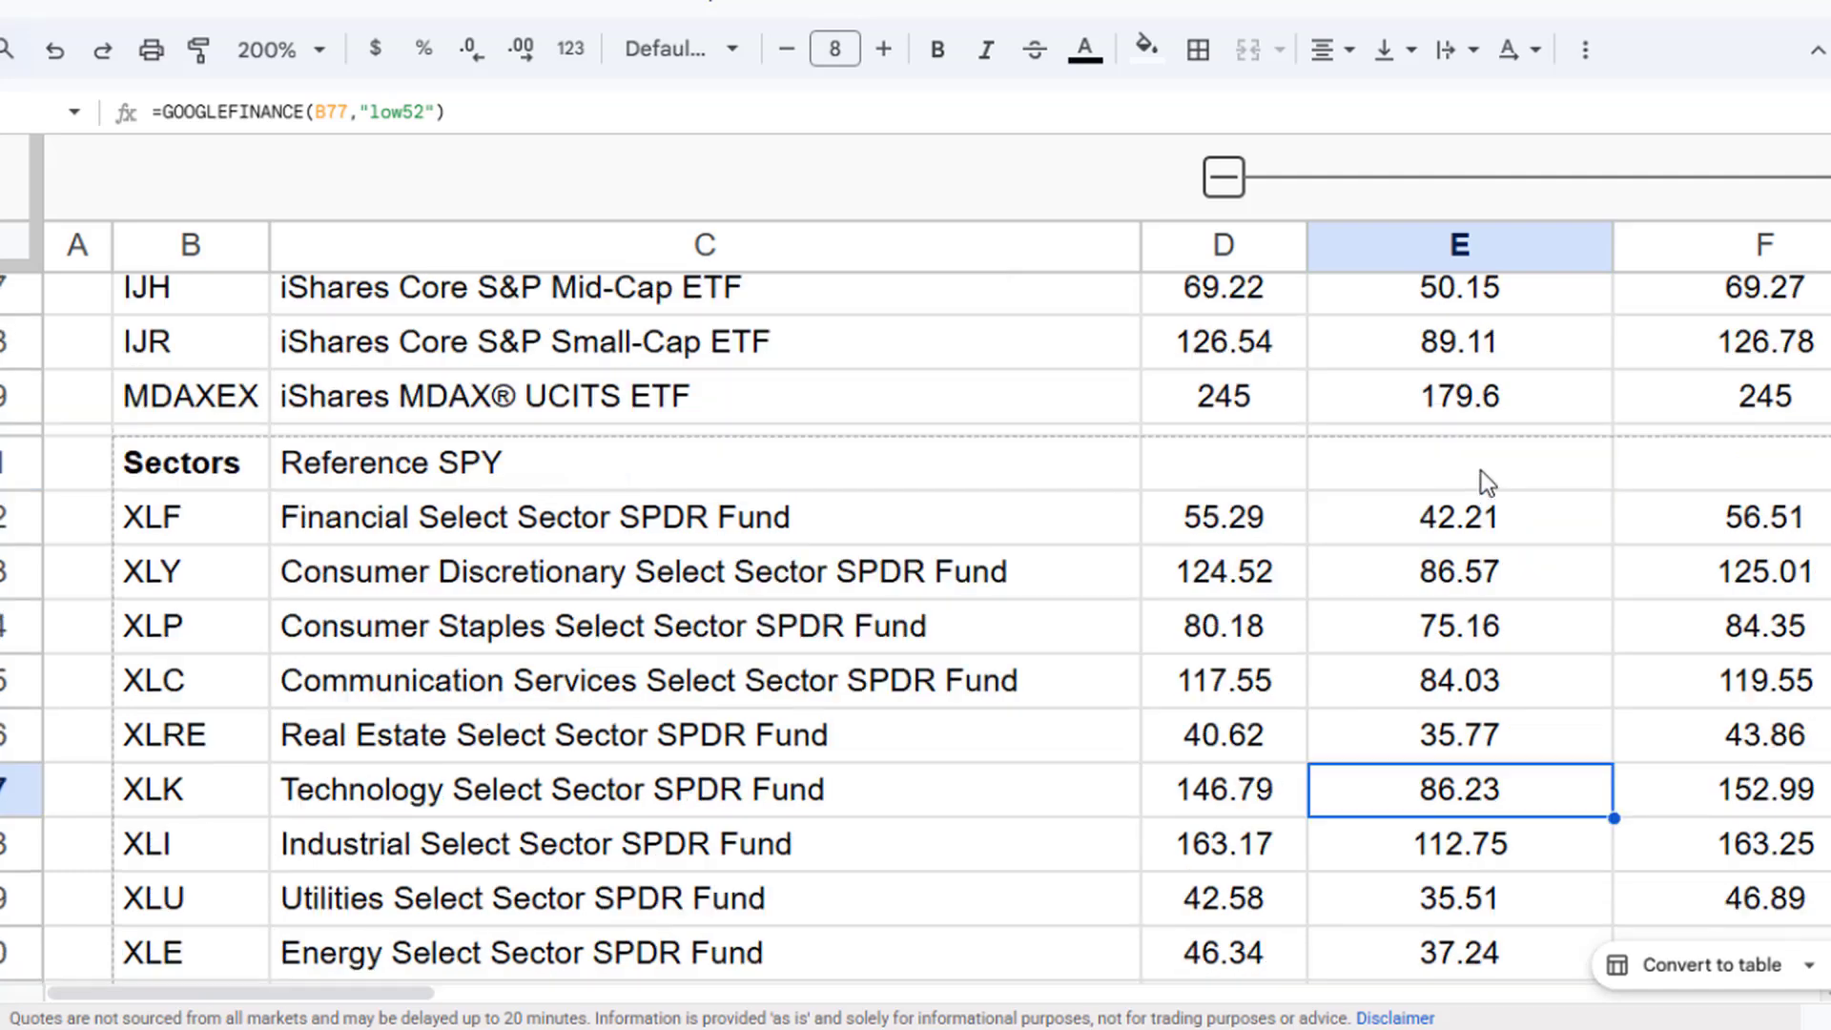
# - Inspect the price, 52-week low and 52-week high formulas in the XLY row, then collapse the grouped columns again
pyautogui.click(1422, 588)
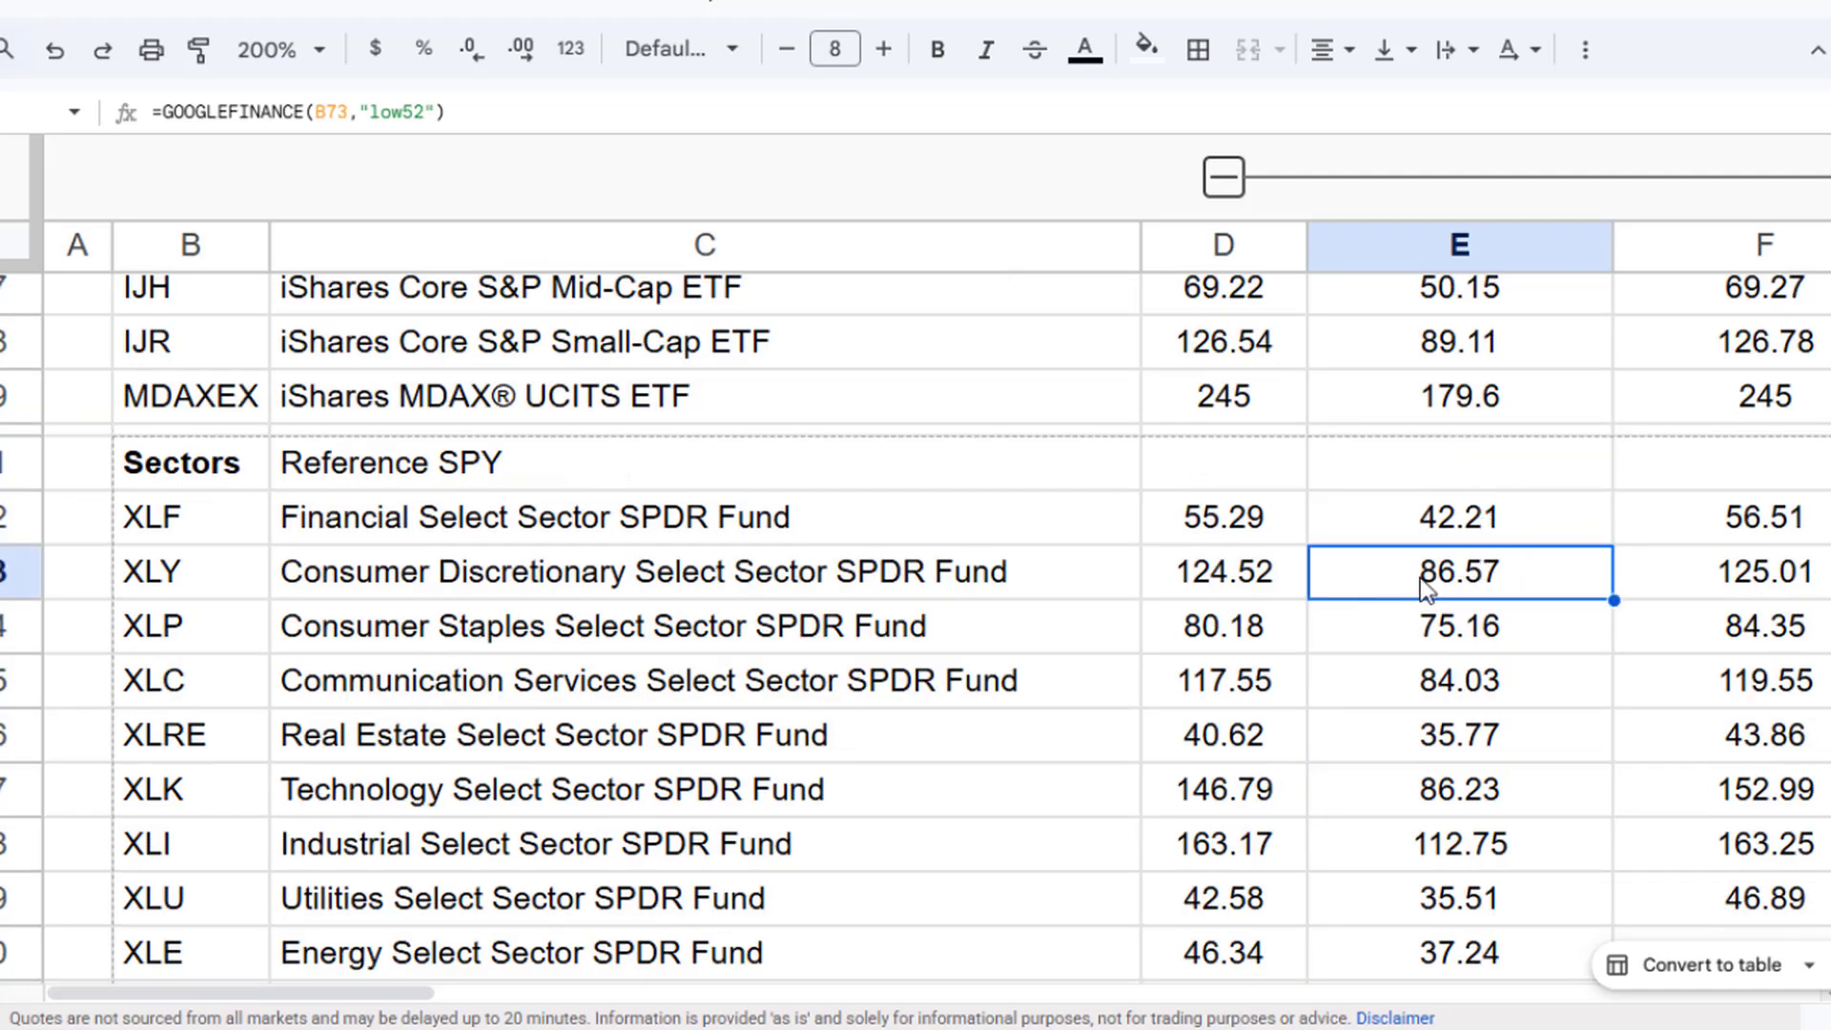
pyautogui.click(1705, 582)
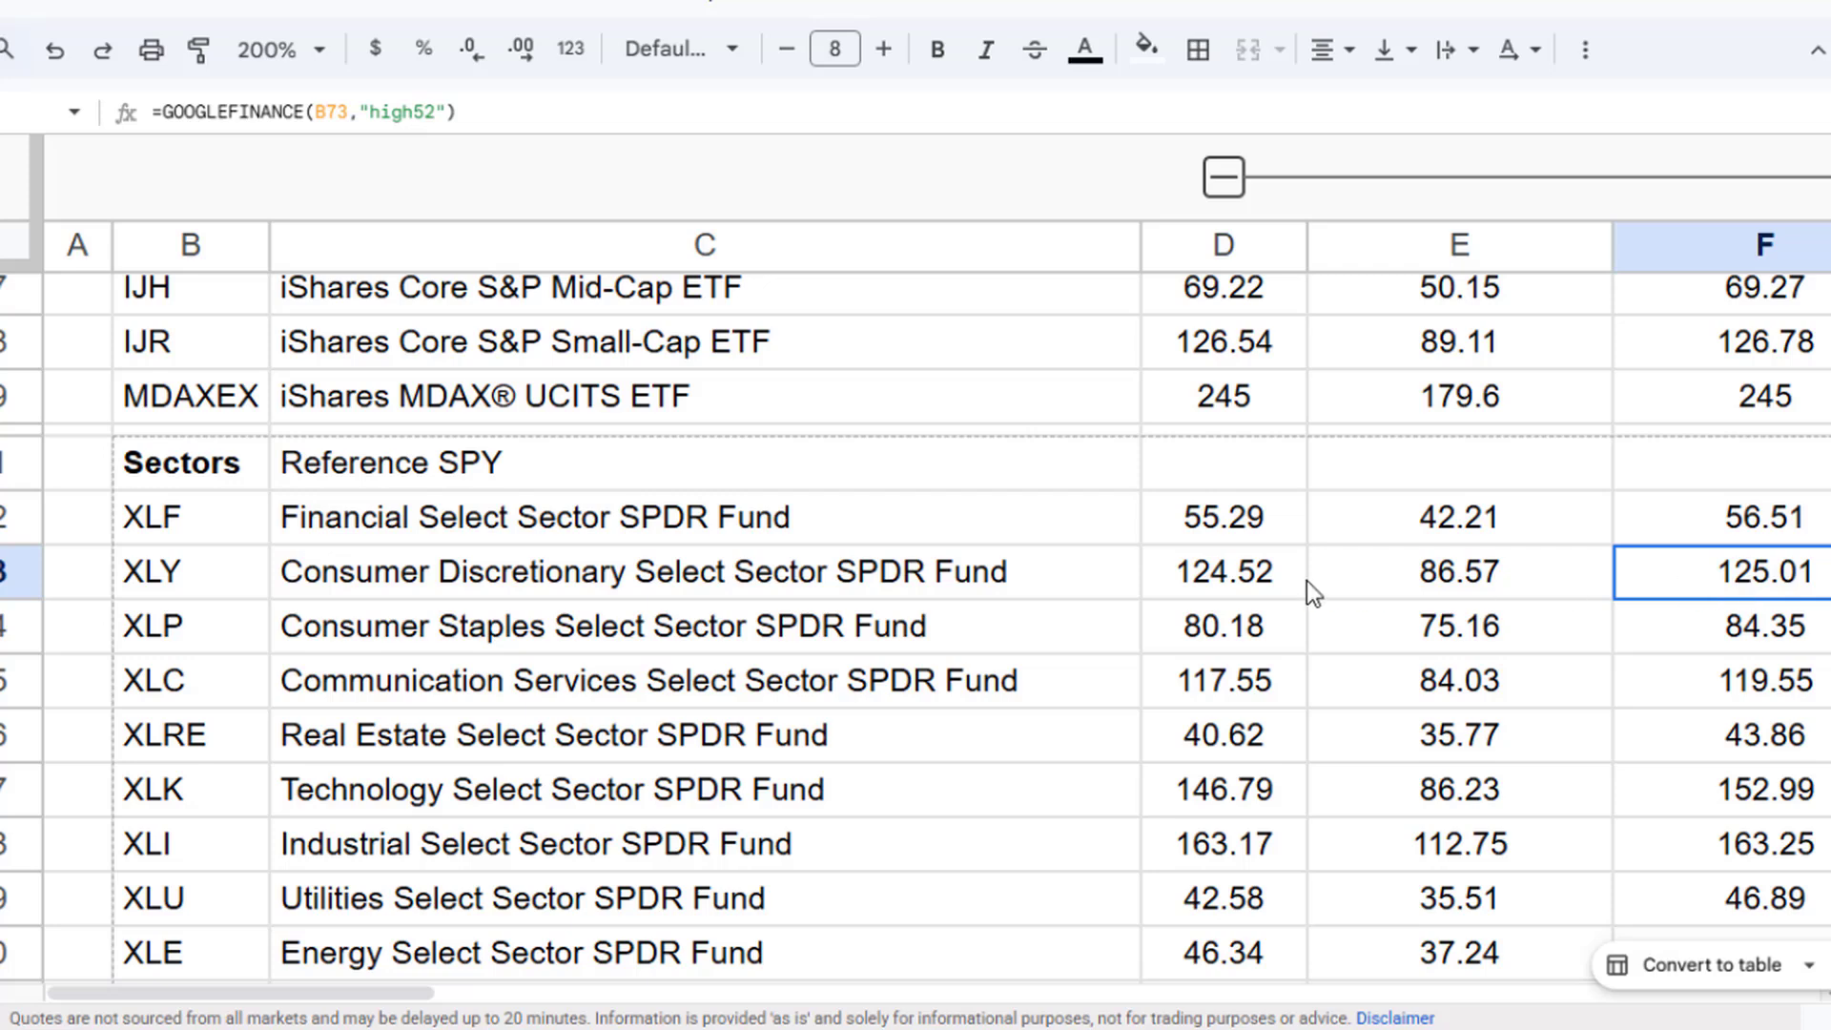
pyautogui.click(1256, 580)
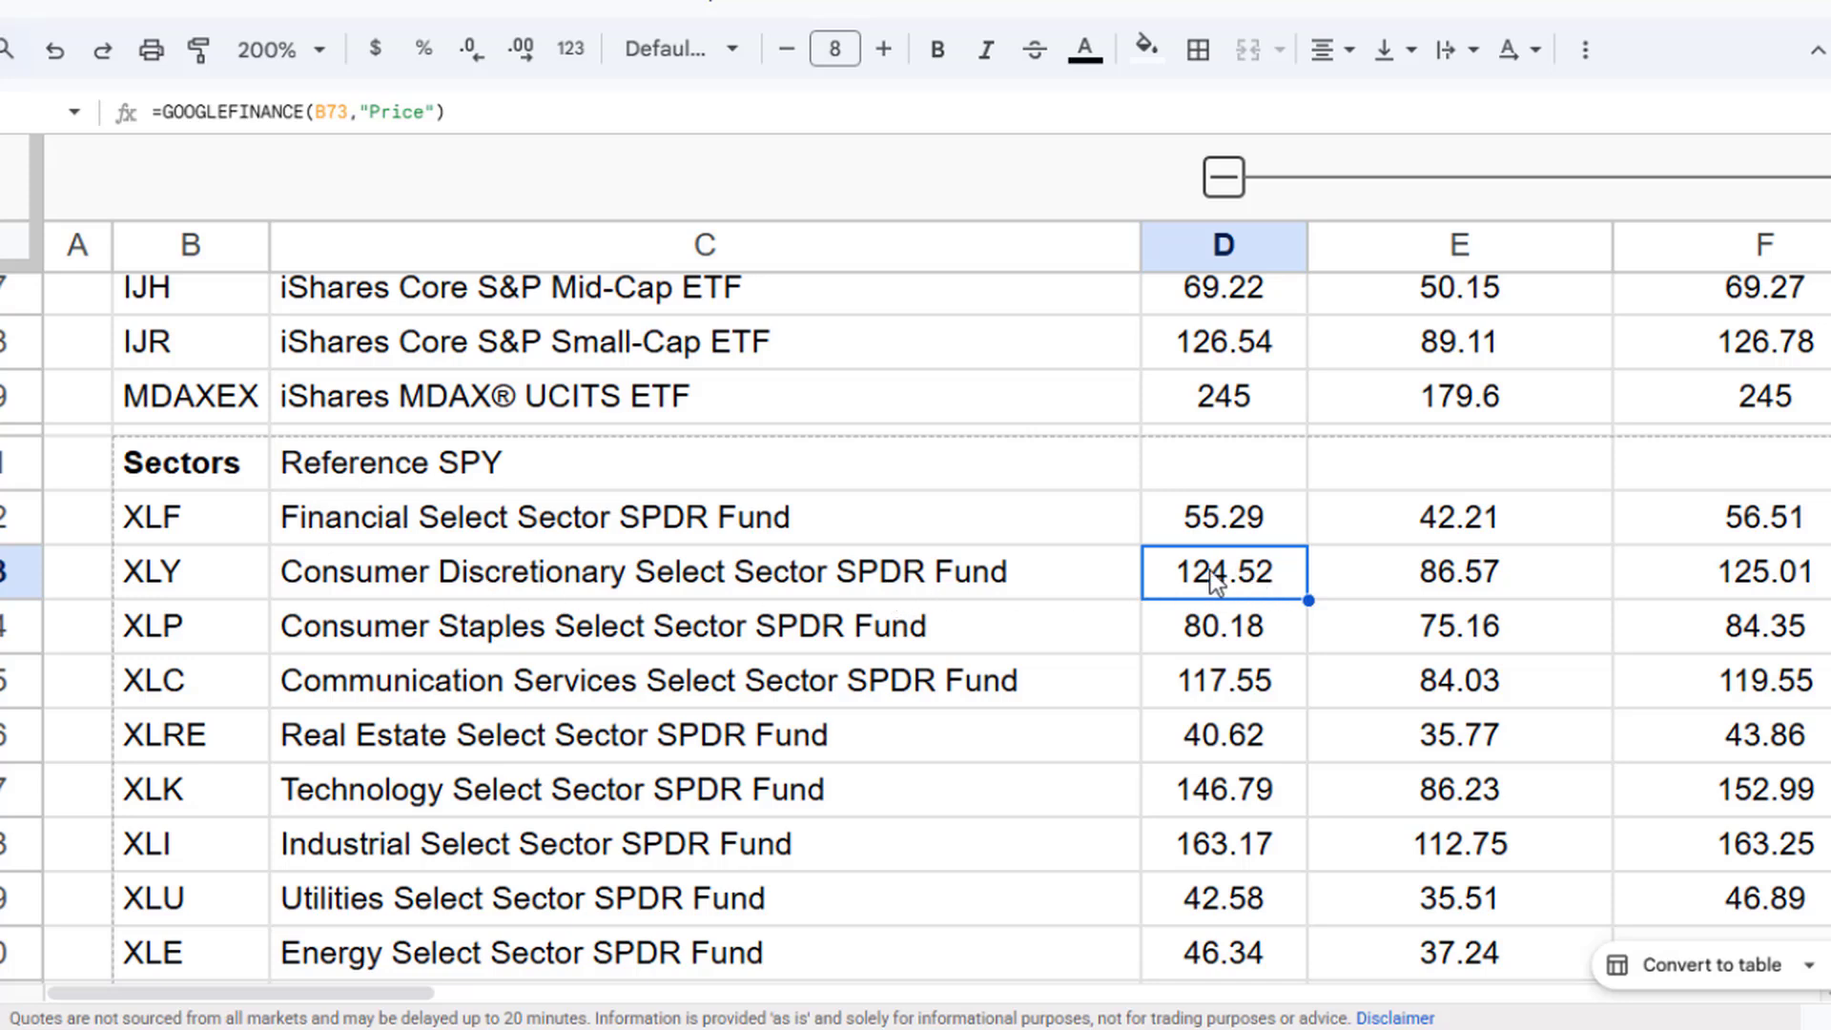
pyautogui.click(1754, 583)
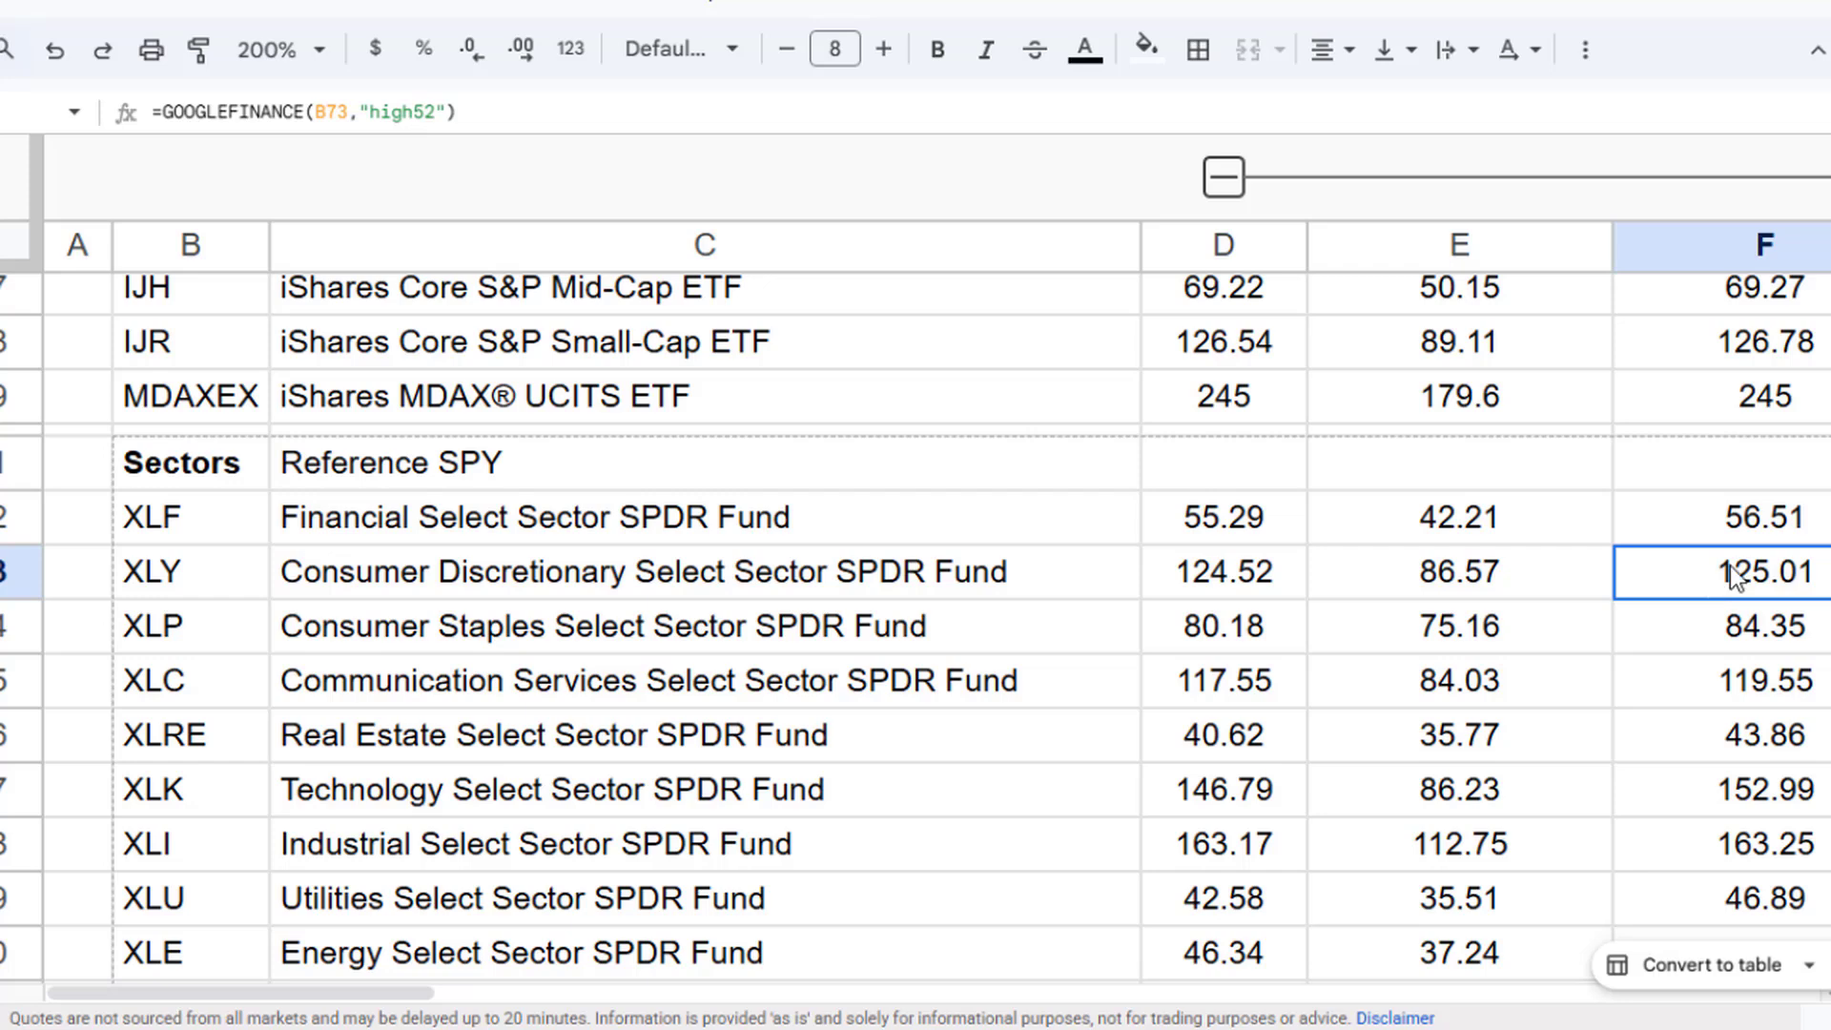
pyautogui.click(1461, 568)
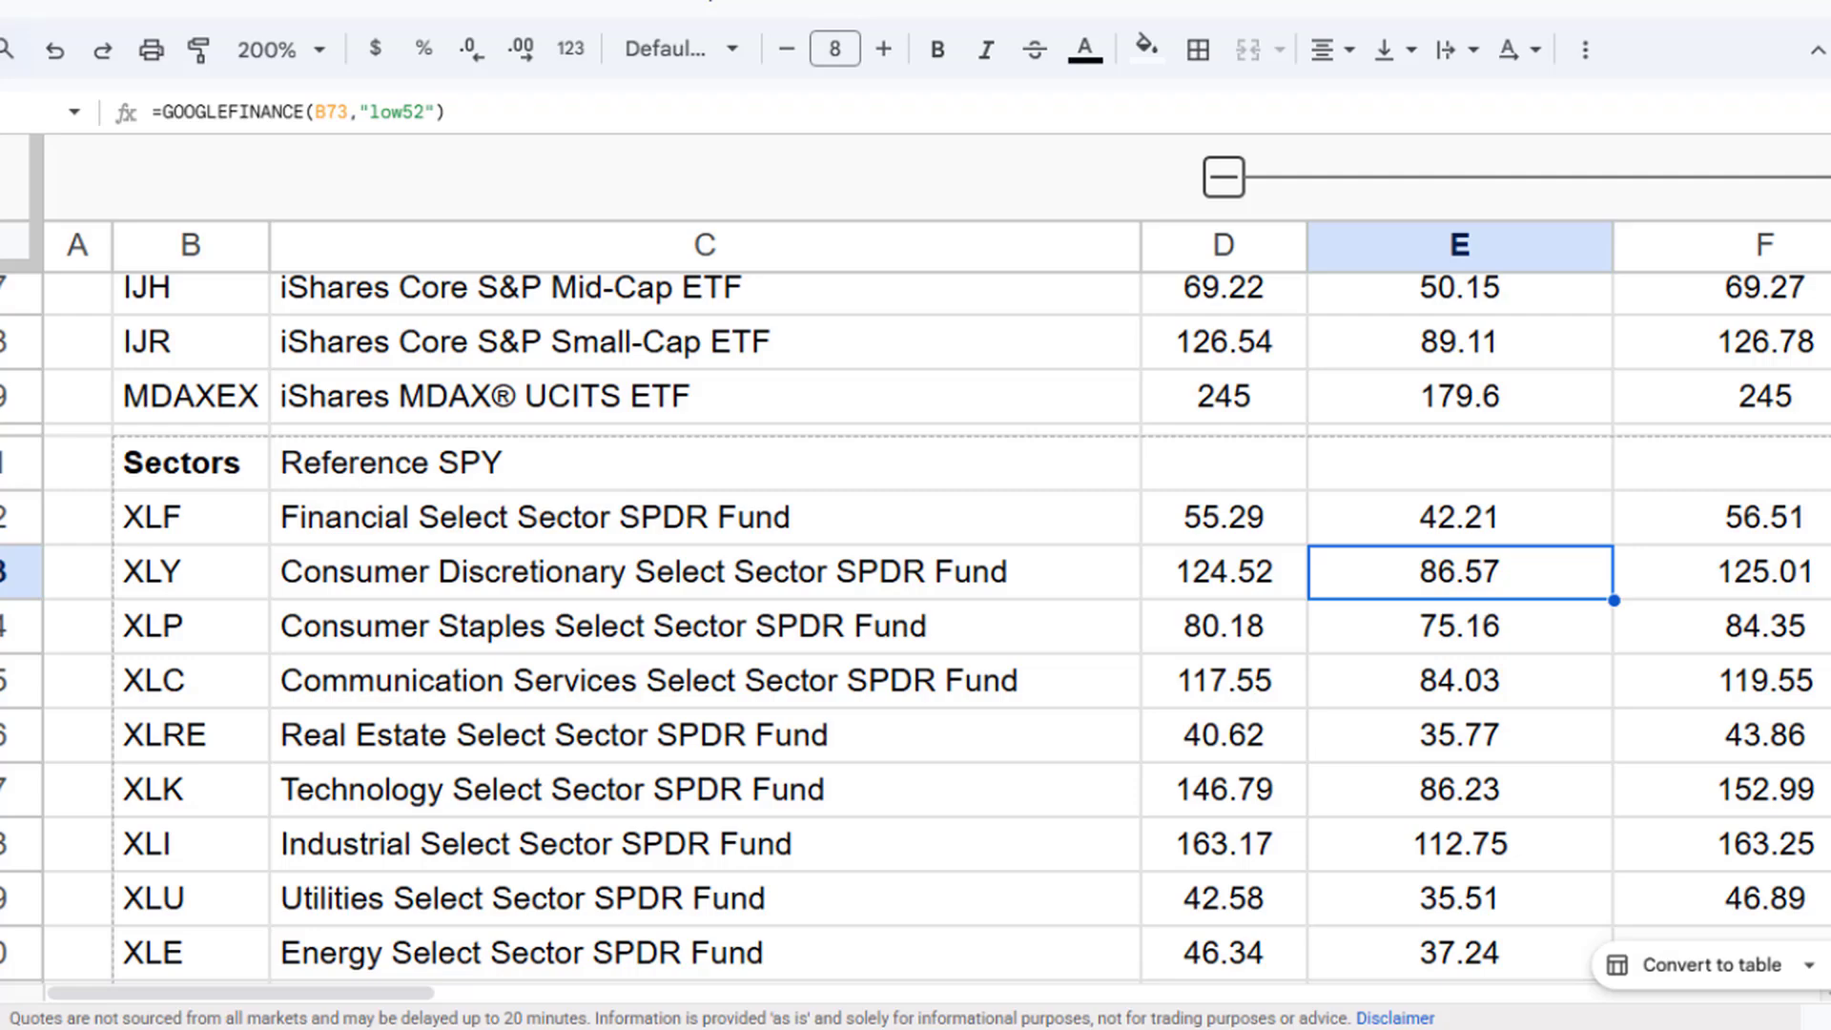
pyautogui.moveTo(434, 993); pyautogui.dragTo(525, 999)
pyautogui.click(688, 177)
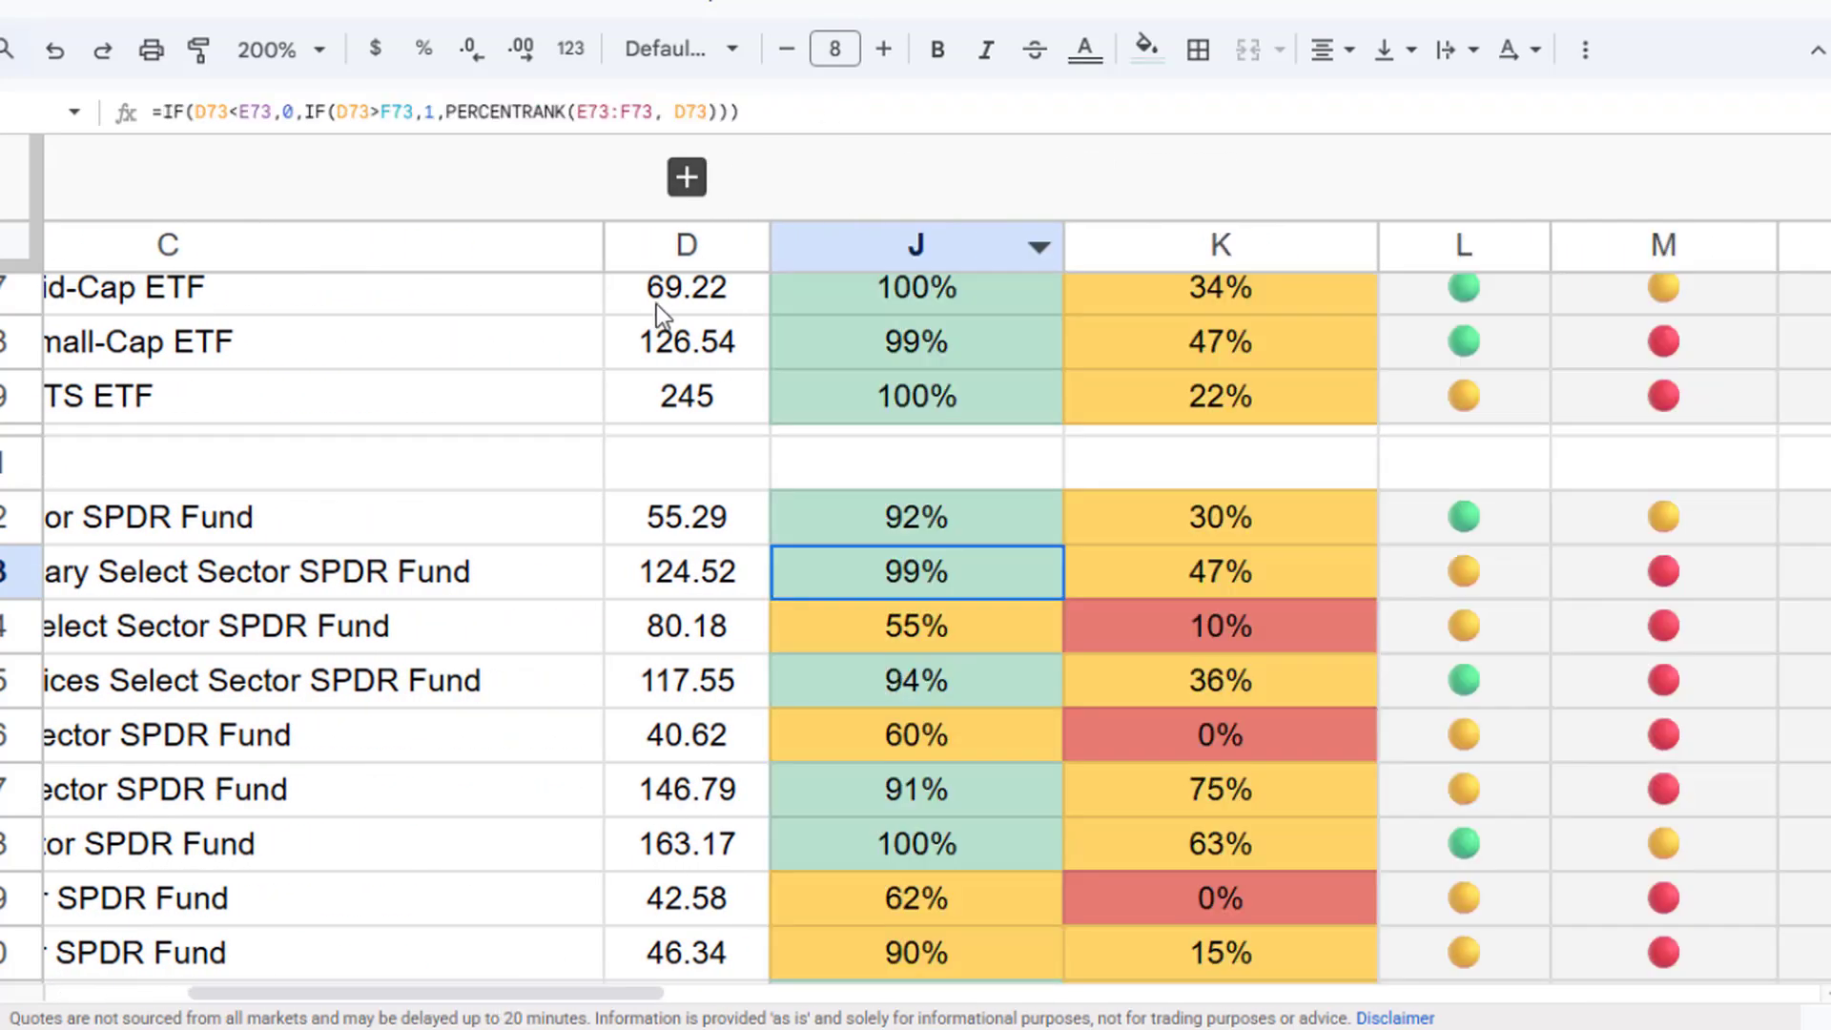
pyautogui.moveTo(621, 999); pyautogui.dragTo(539, 1000)
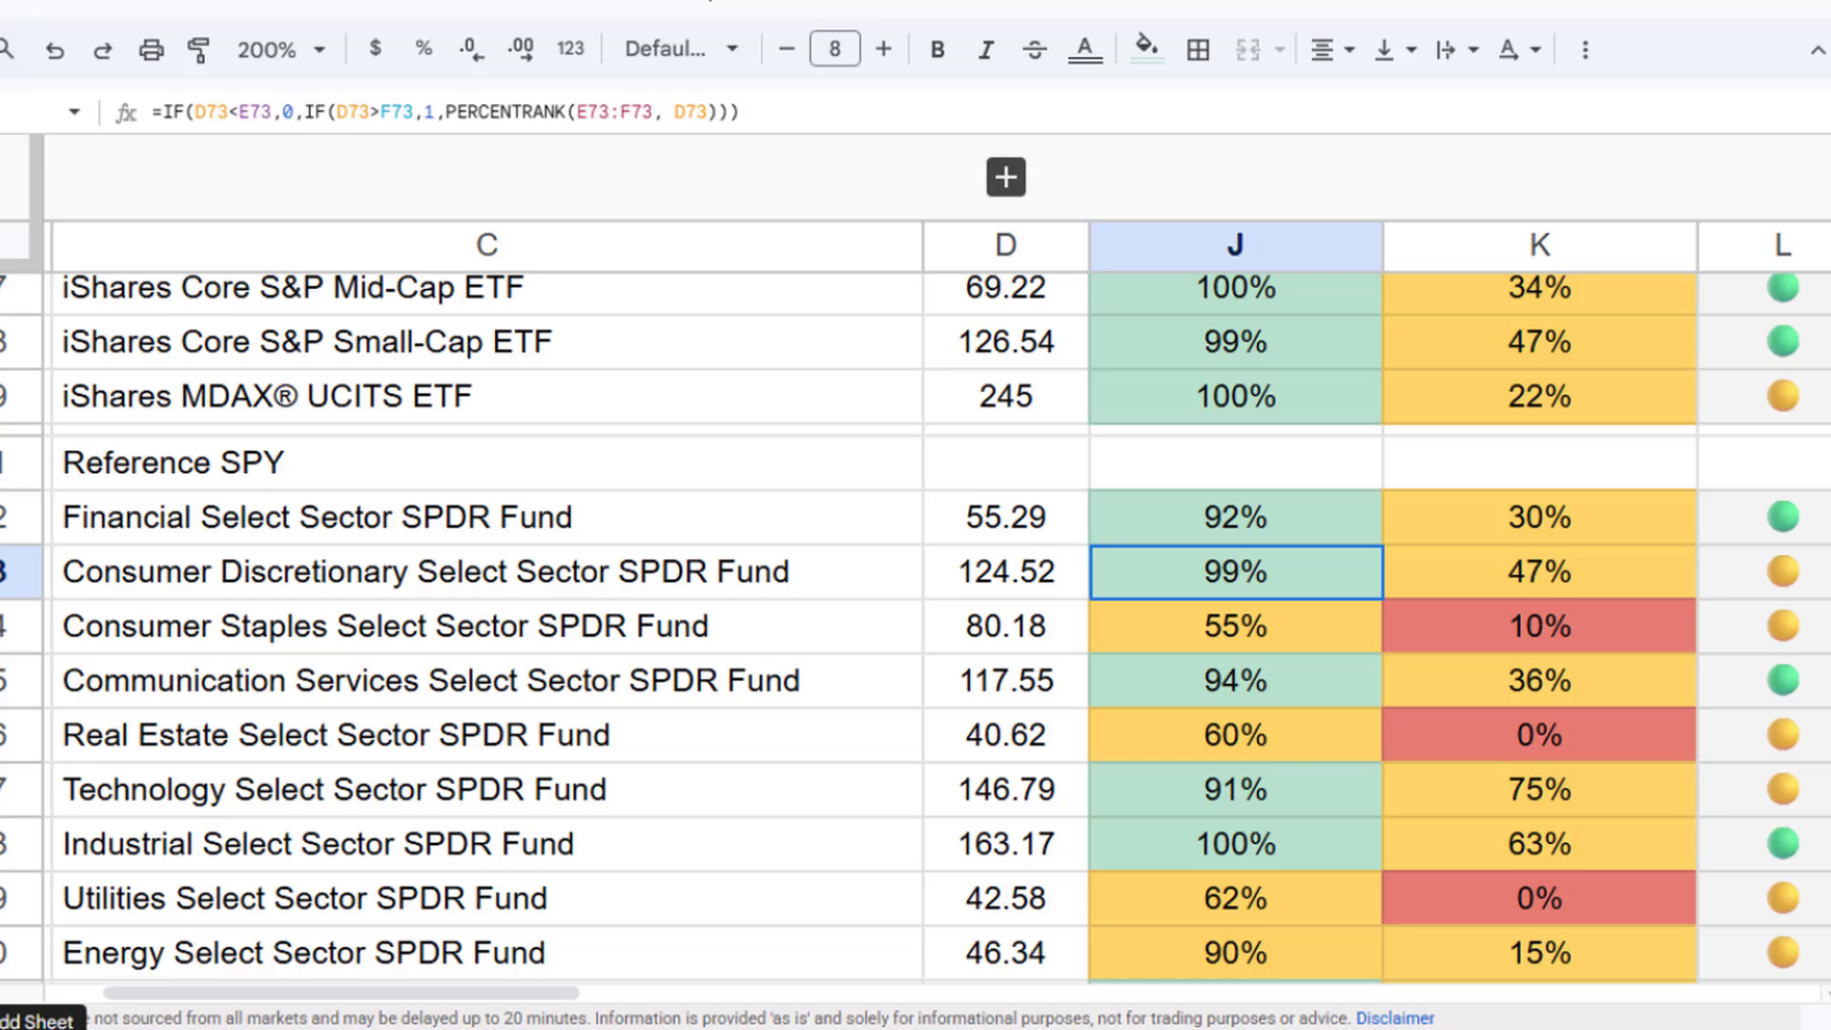
# - Add a new sheet and enter the ticker XLY in cell A3
pyautogui.click(27, 1028)
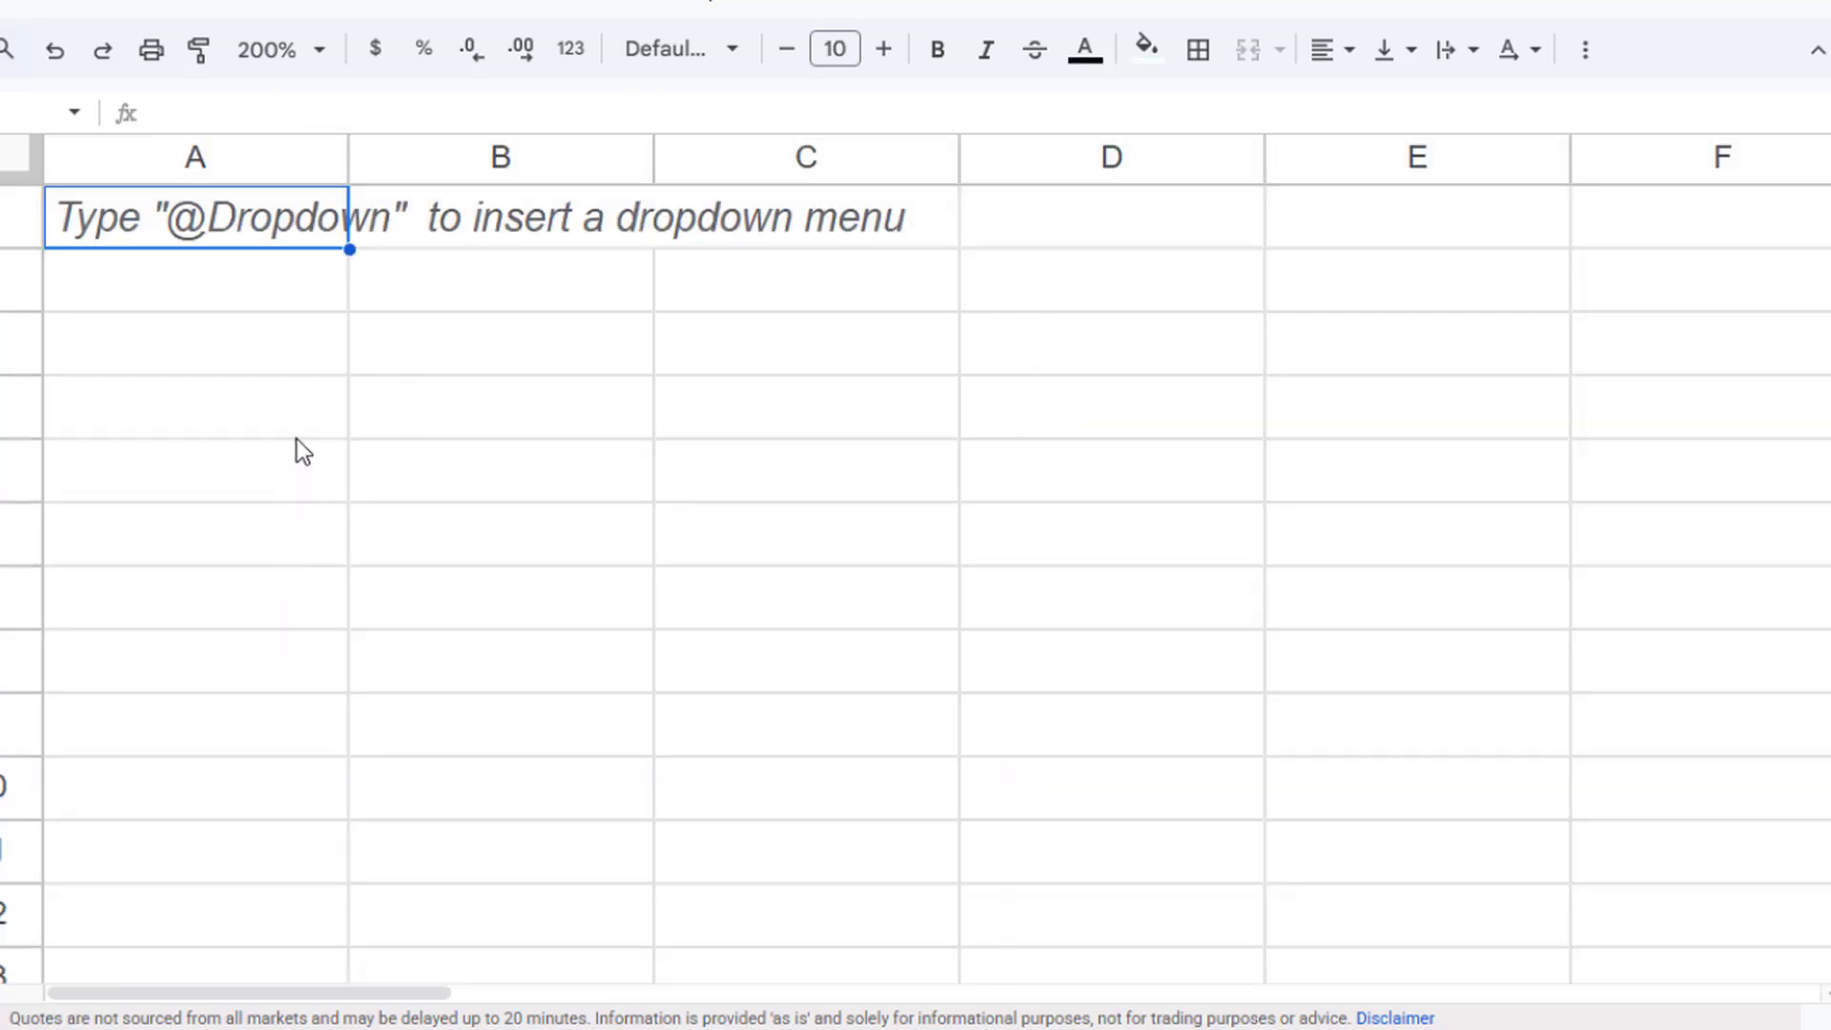
pyautogui.click(293, 426)
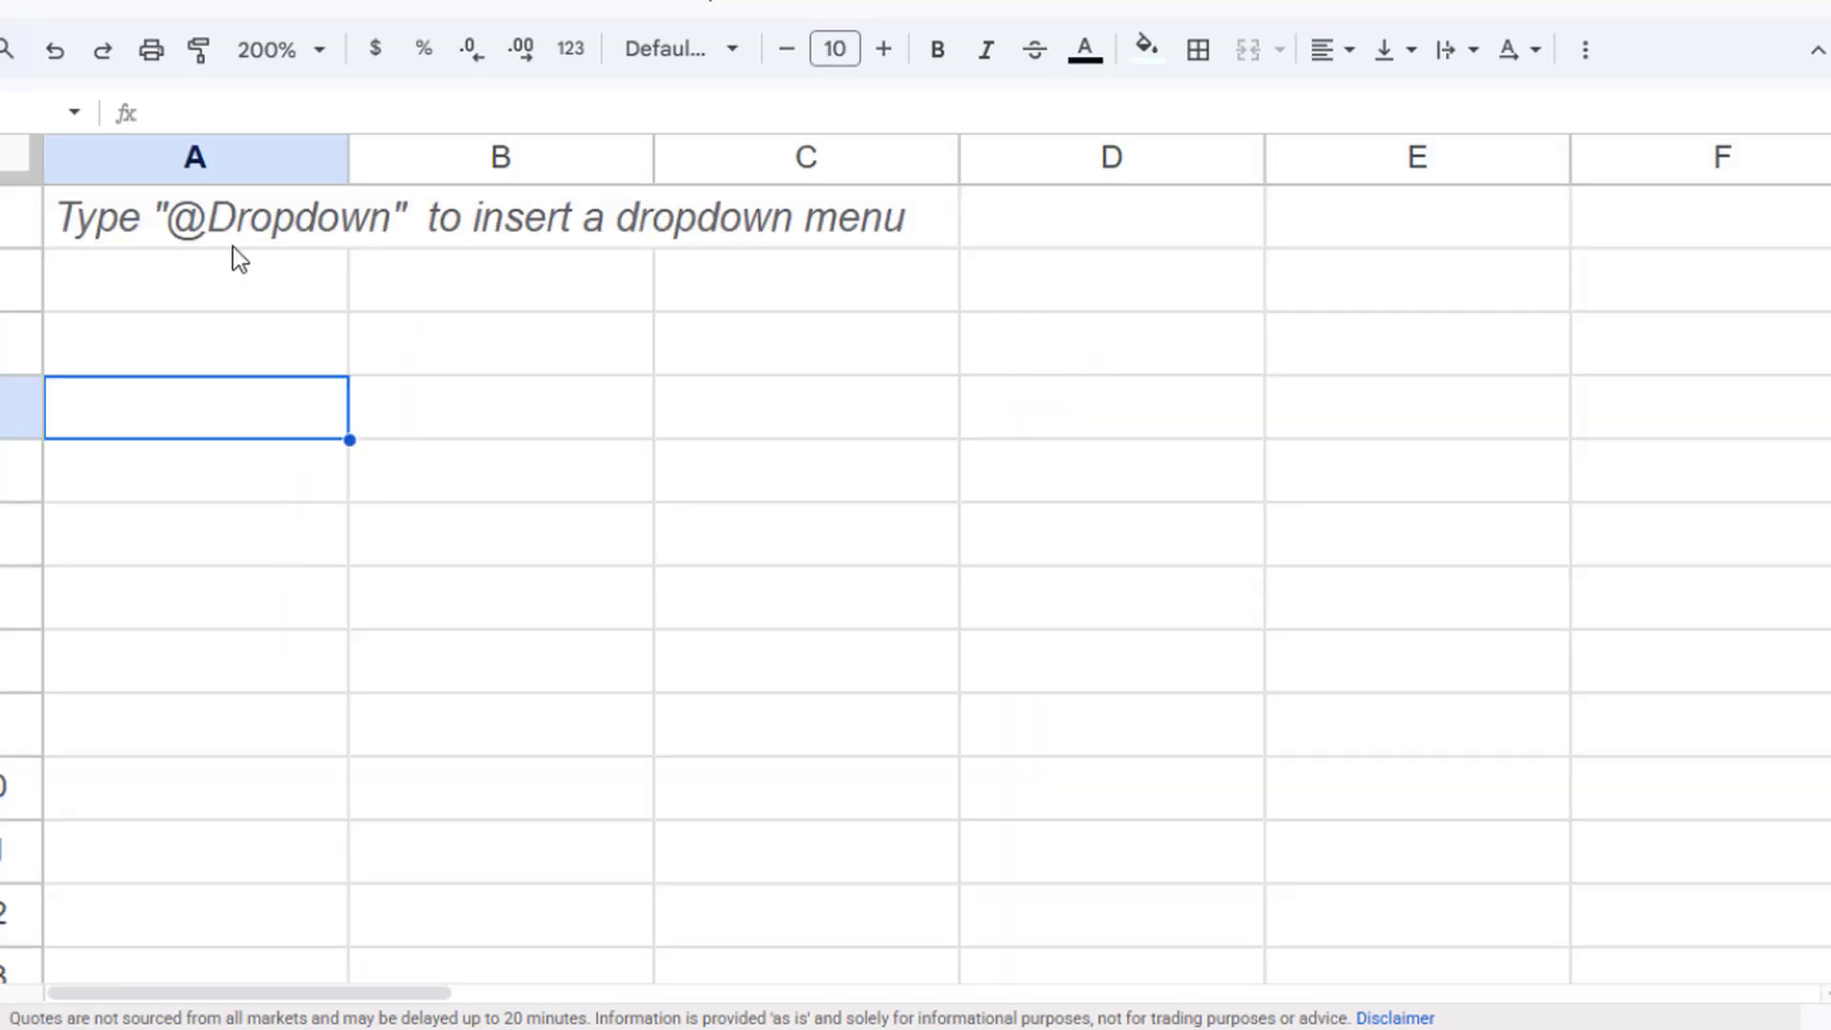
pyautogui.click(231, 214)
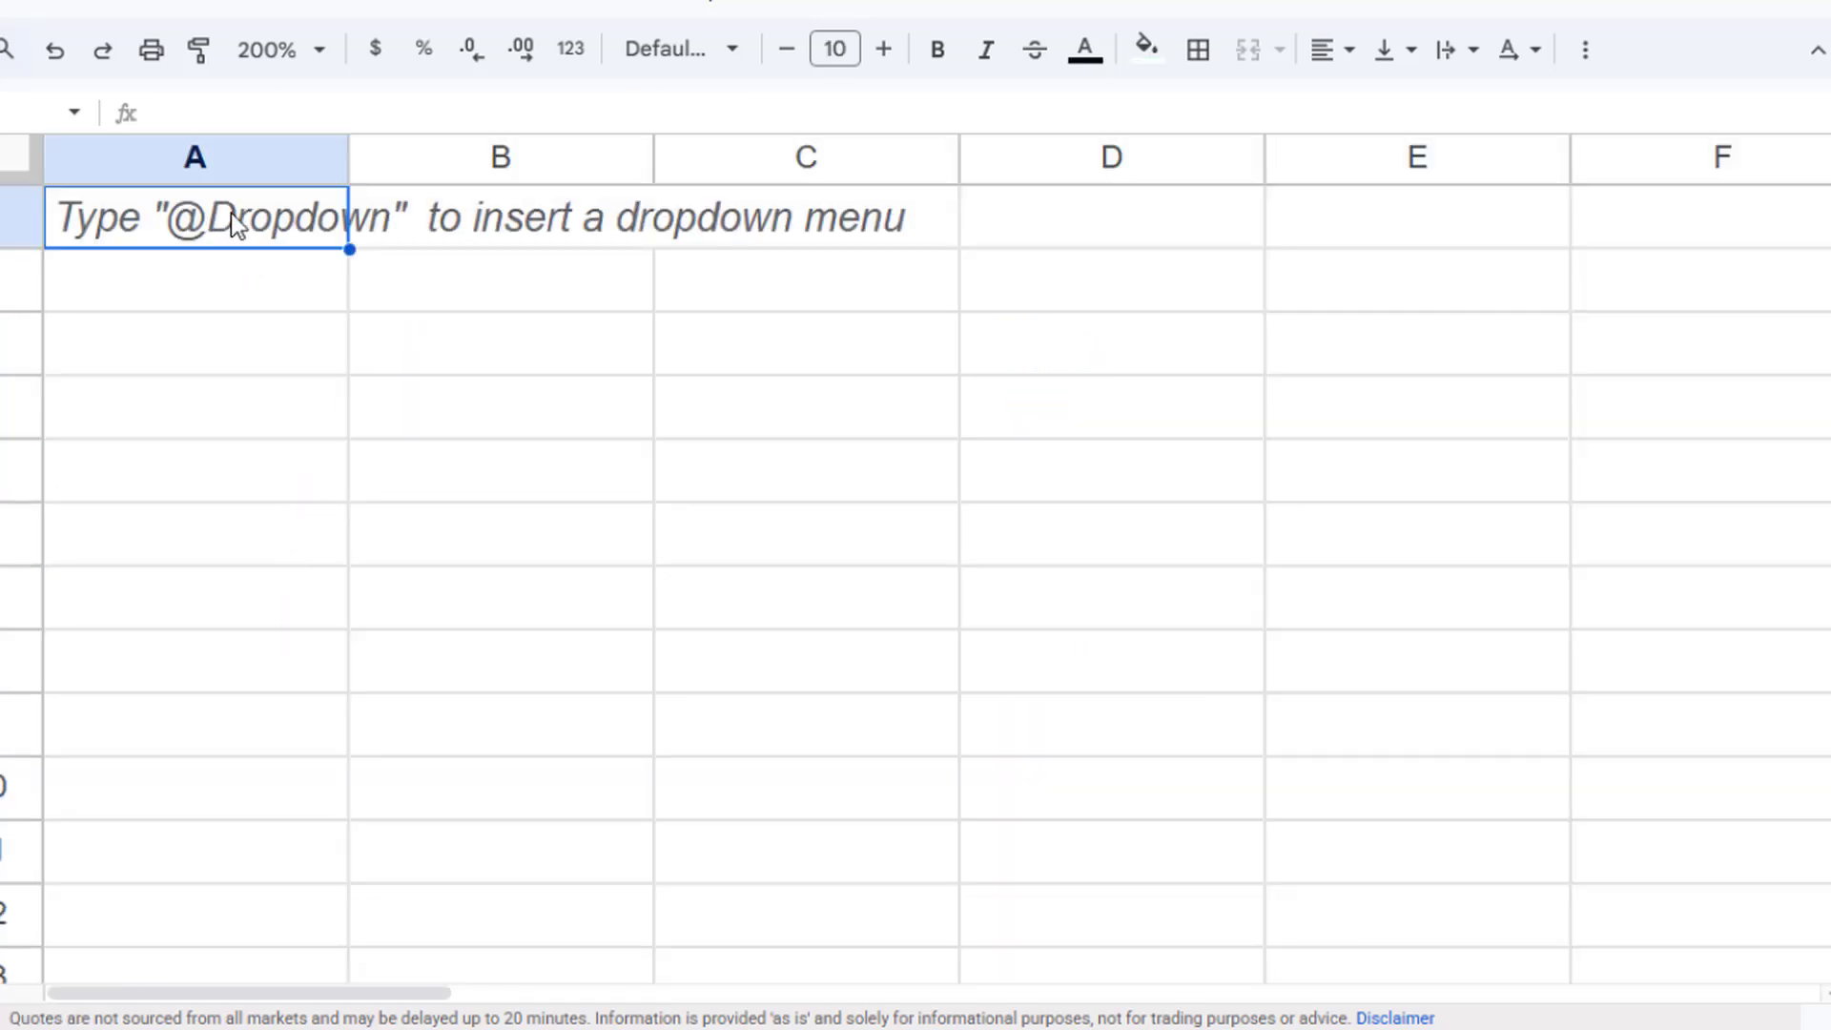
pyautogui.click(282, 353)
pyautogui.write('XLY')
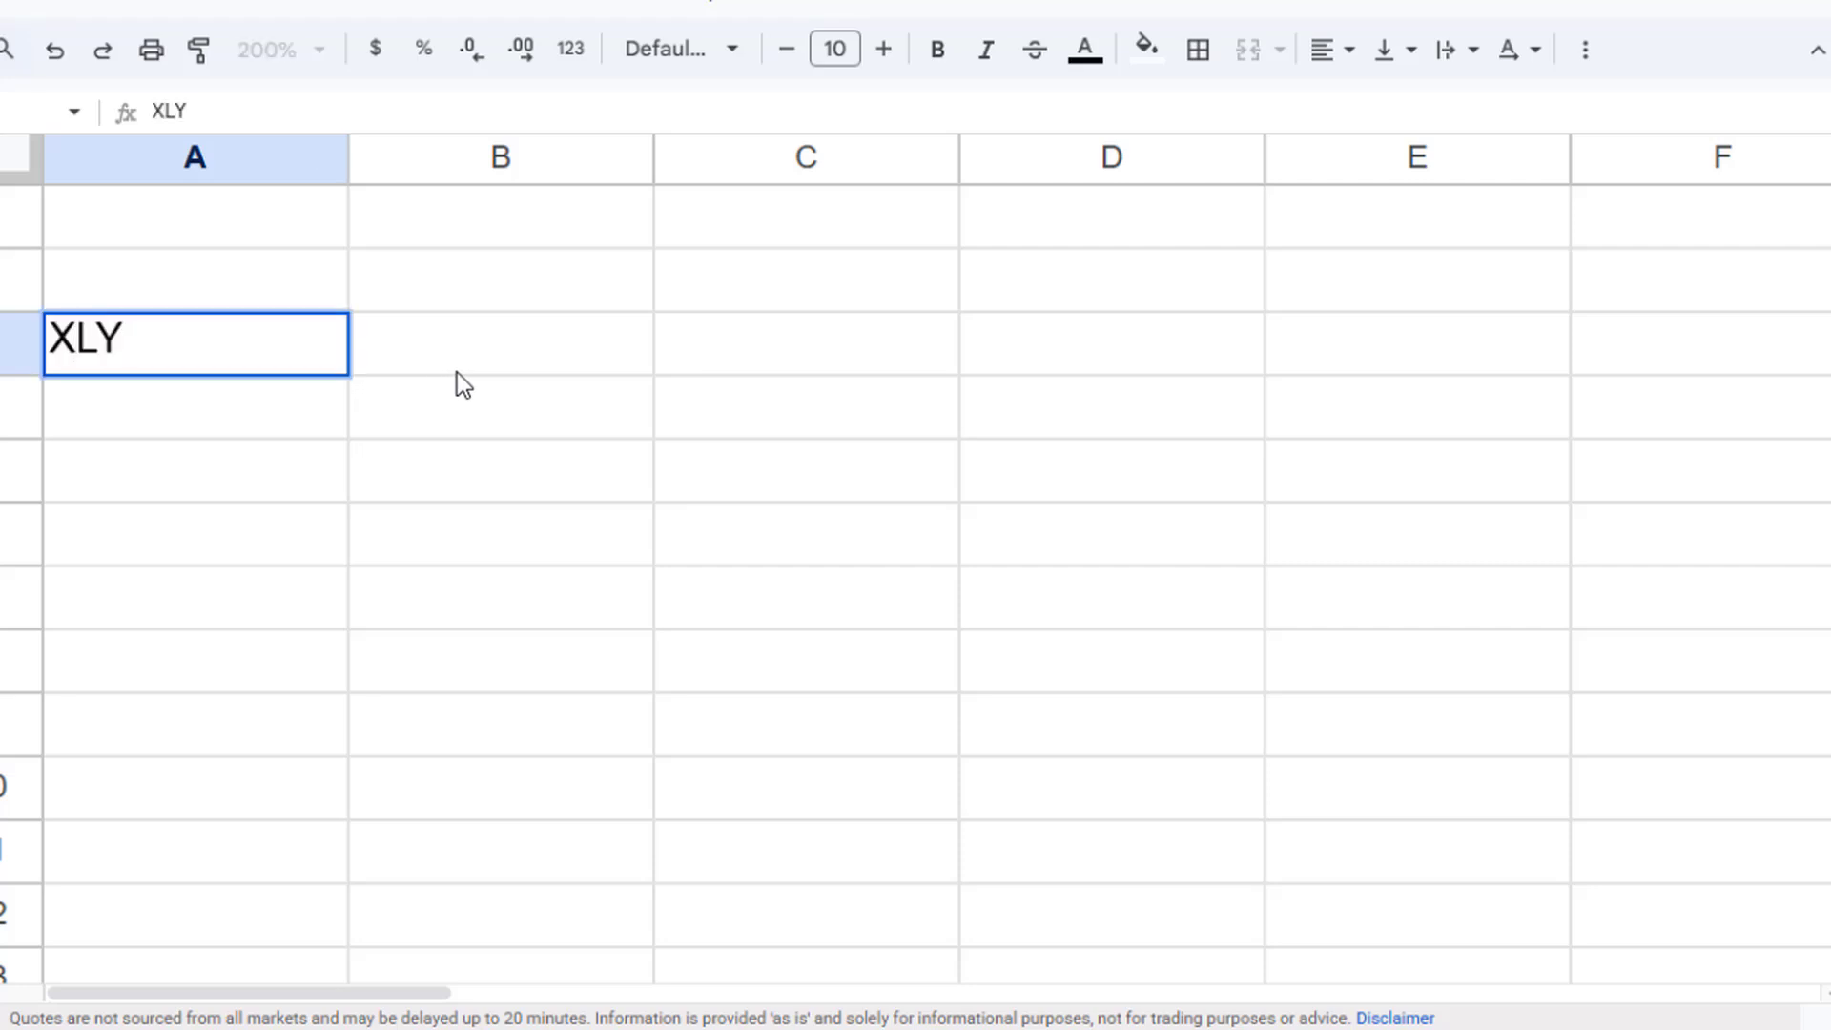
pyautogui.press('Return')
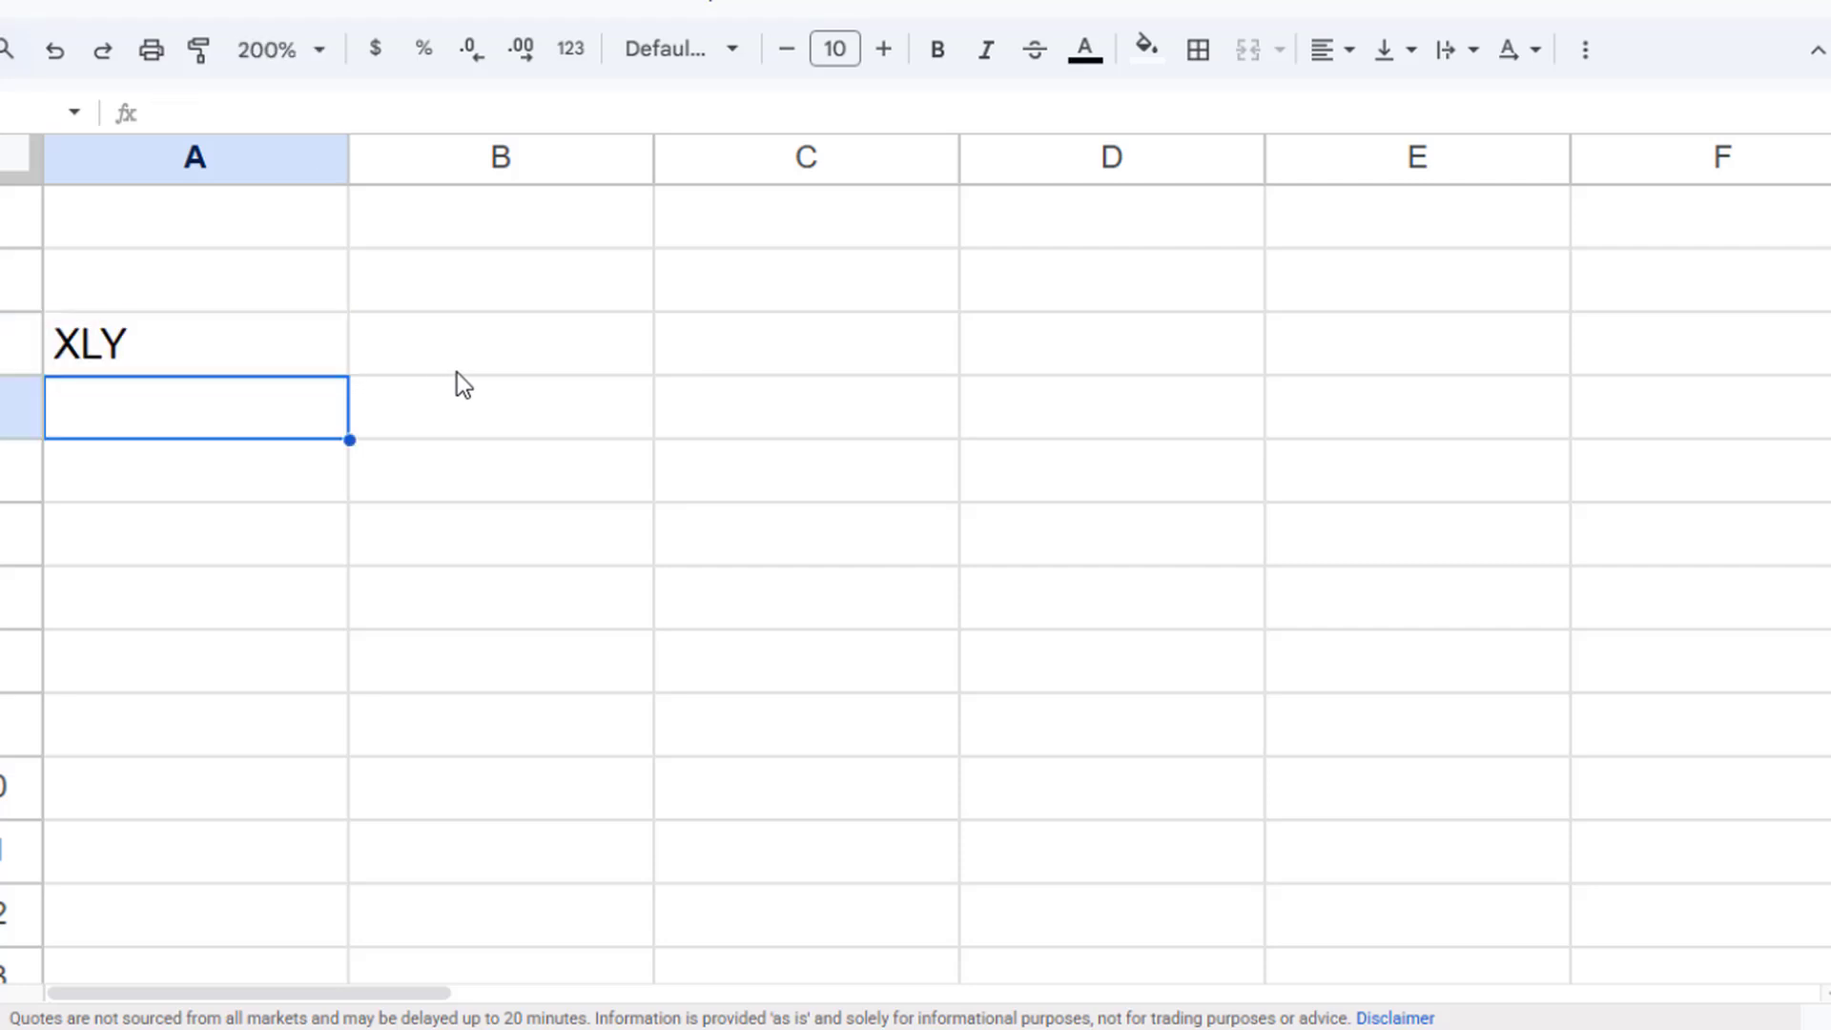
# - Enter the tickers XLK and XLU in the two cells below XLY
pyautogui.write('XL')
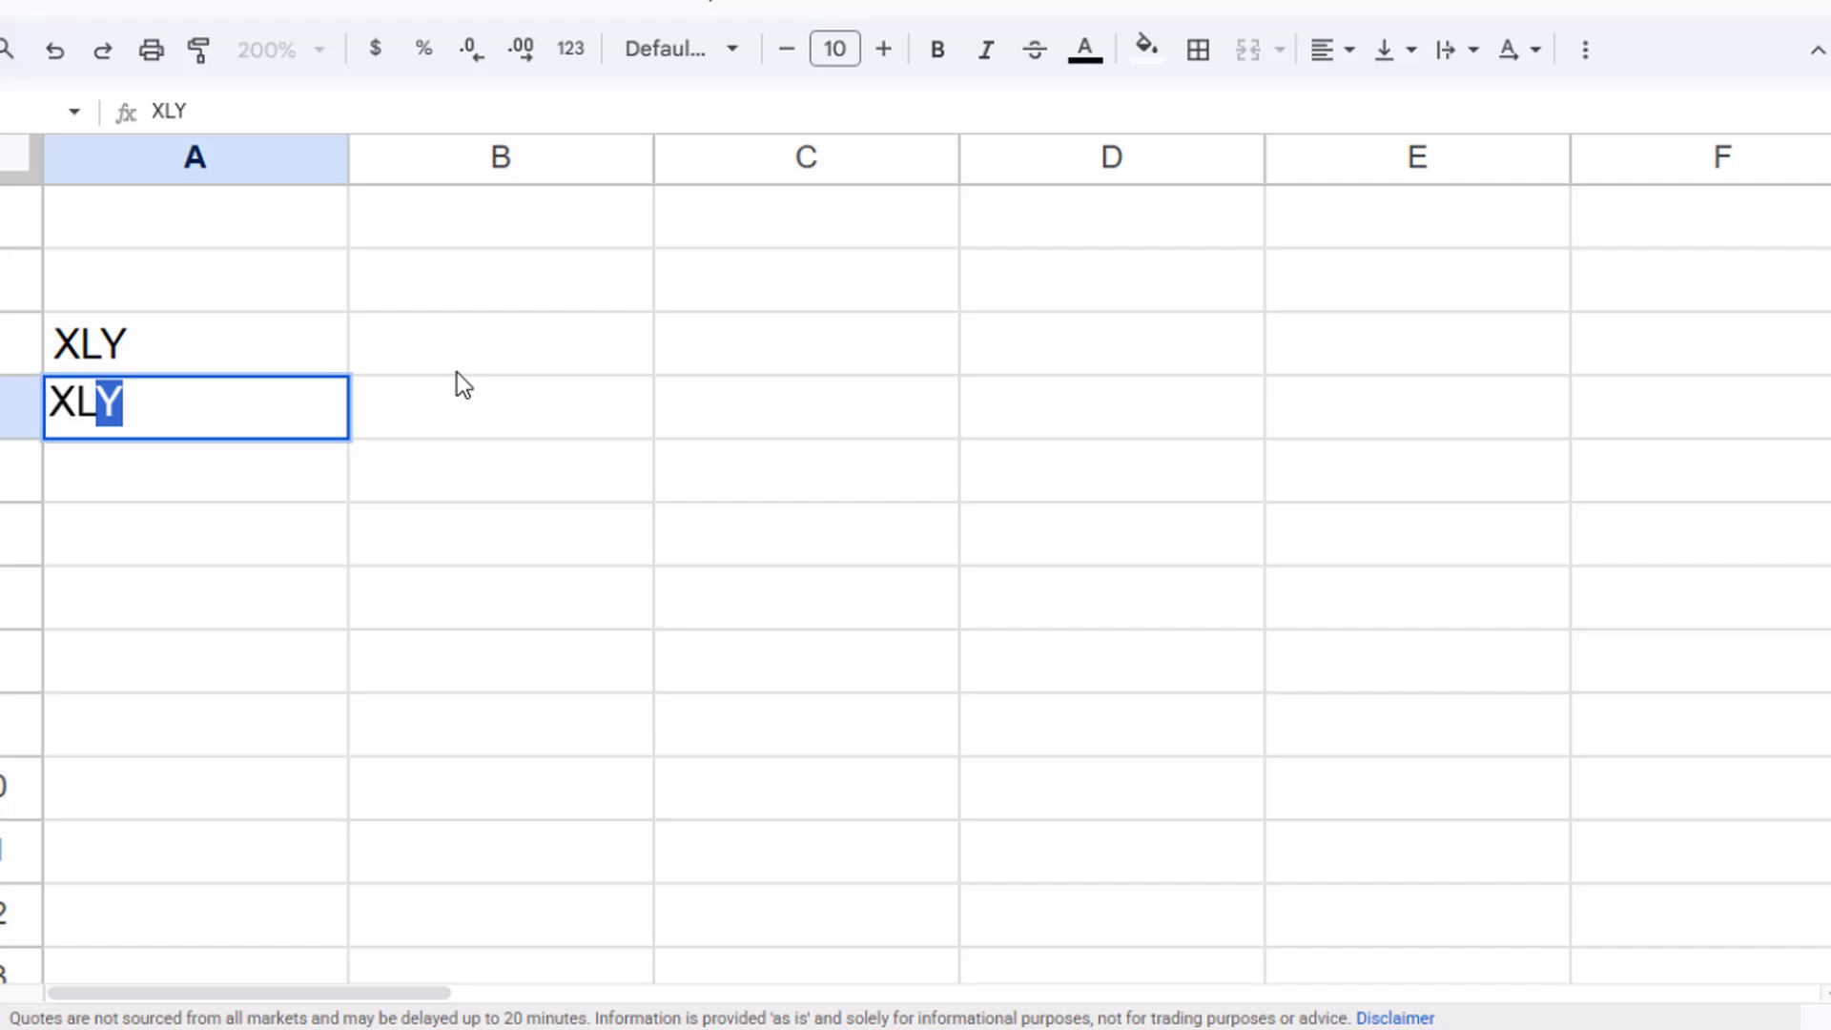
pyautogui.write('K')
pyautogui.press('Return')
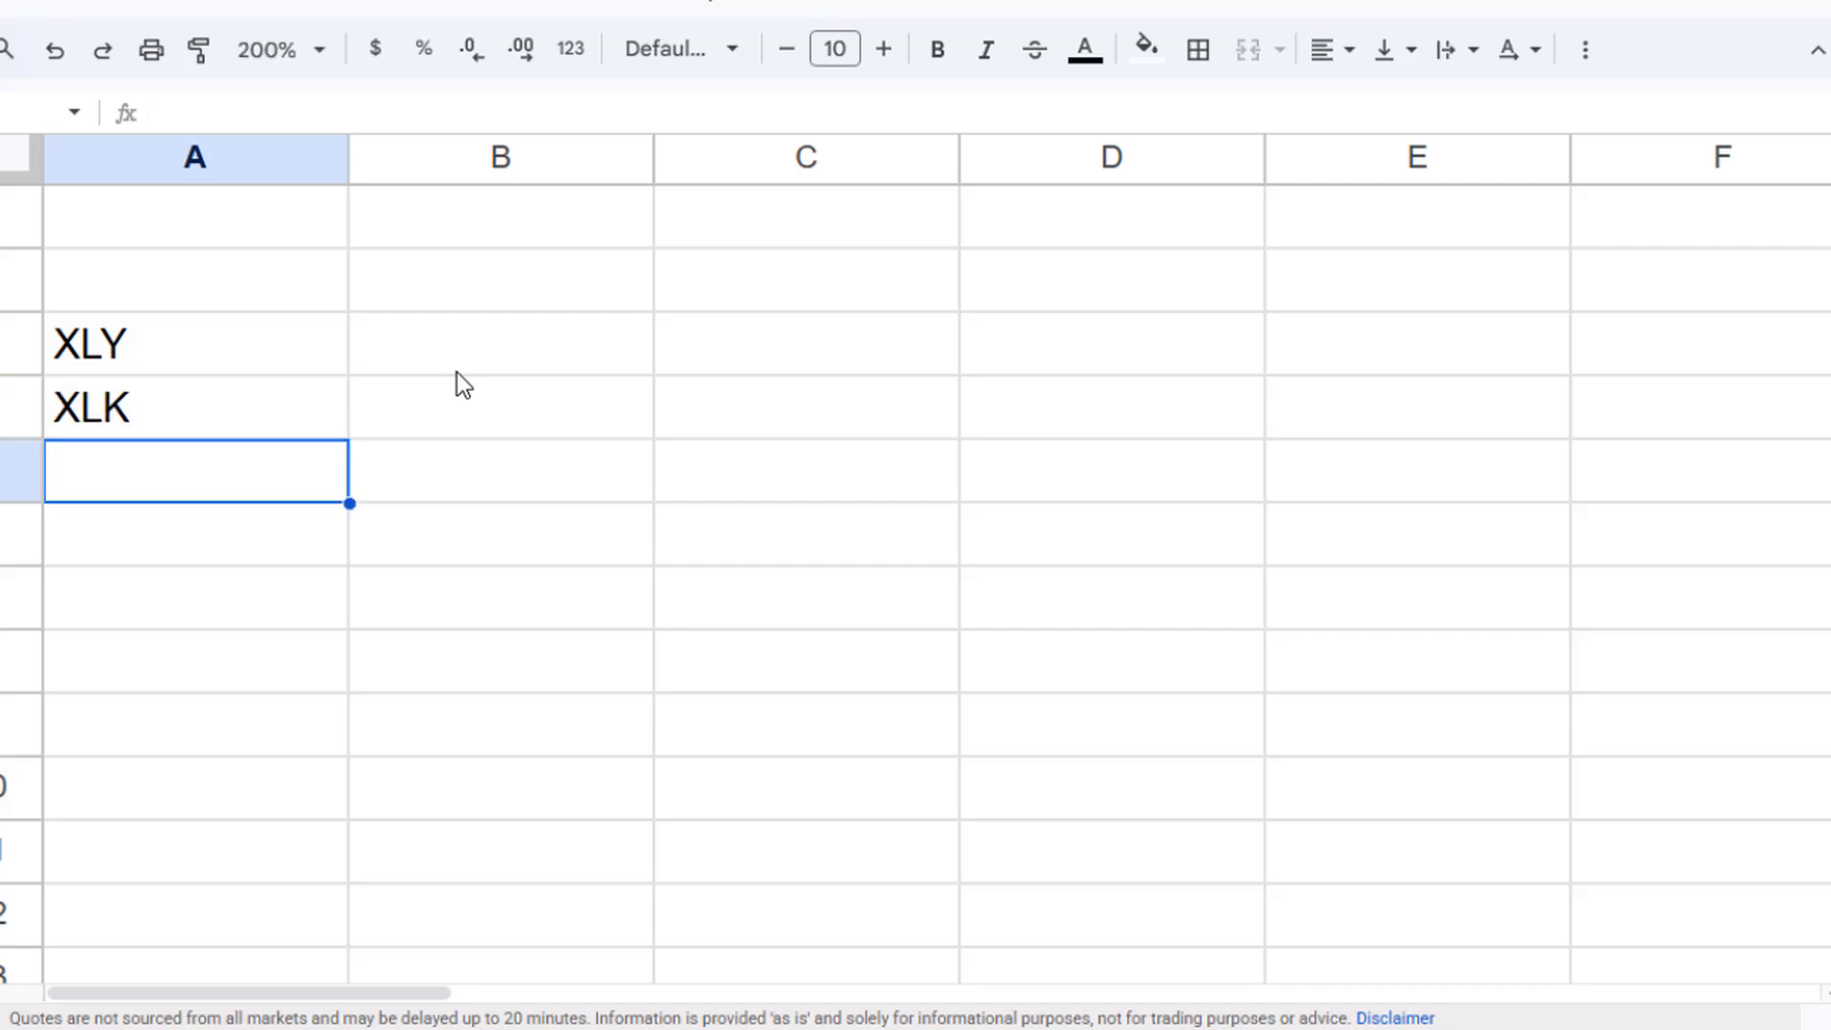
pyautogui.write('XL')
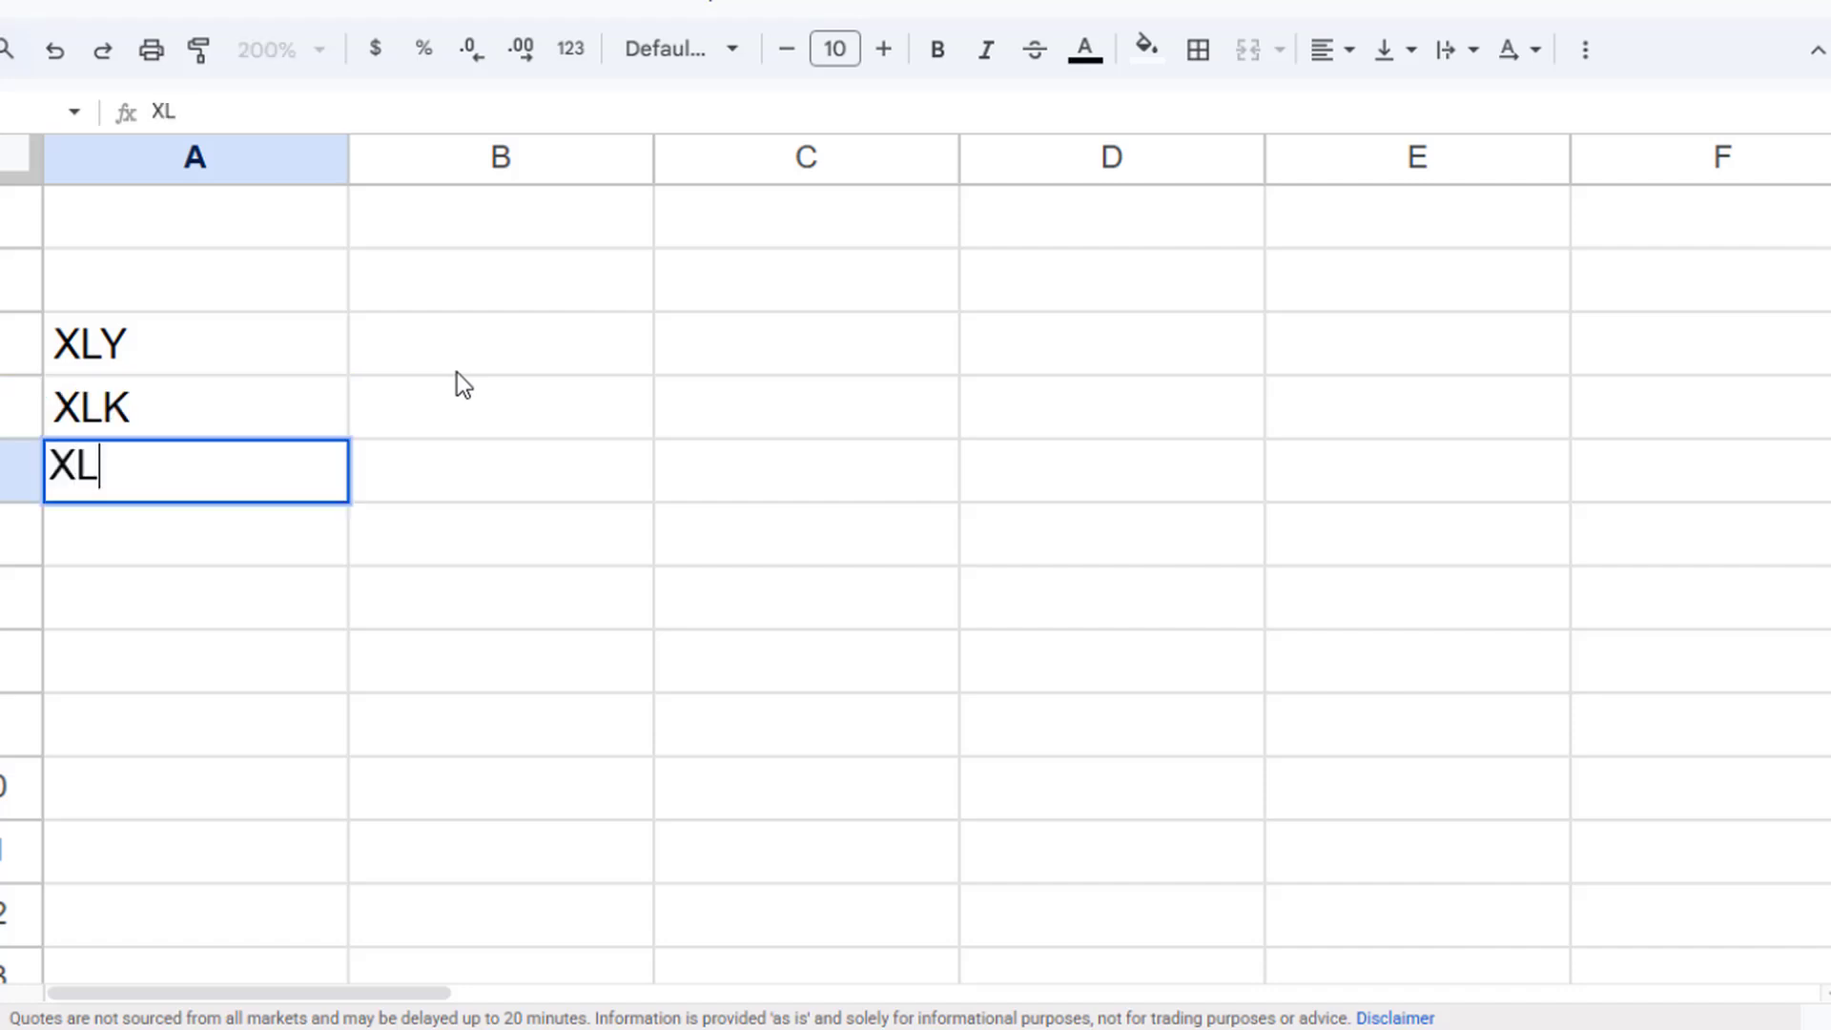
pyautogui.write('U')
pyautogui.press('Tab')
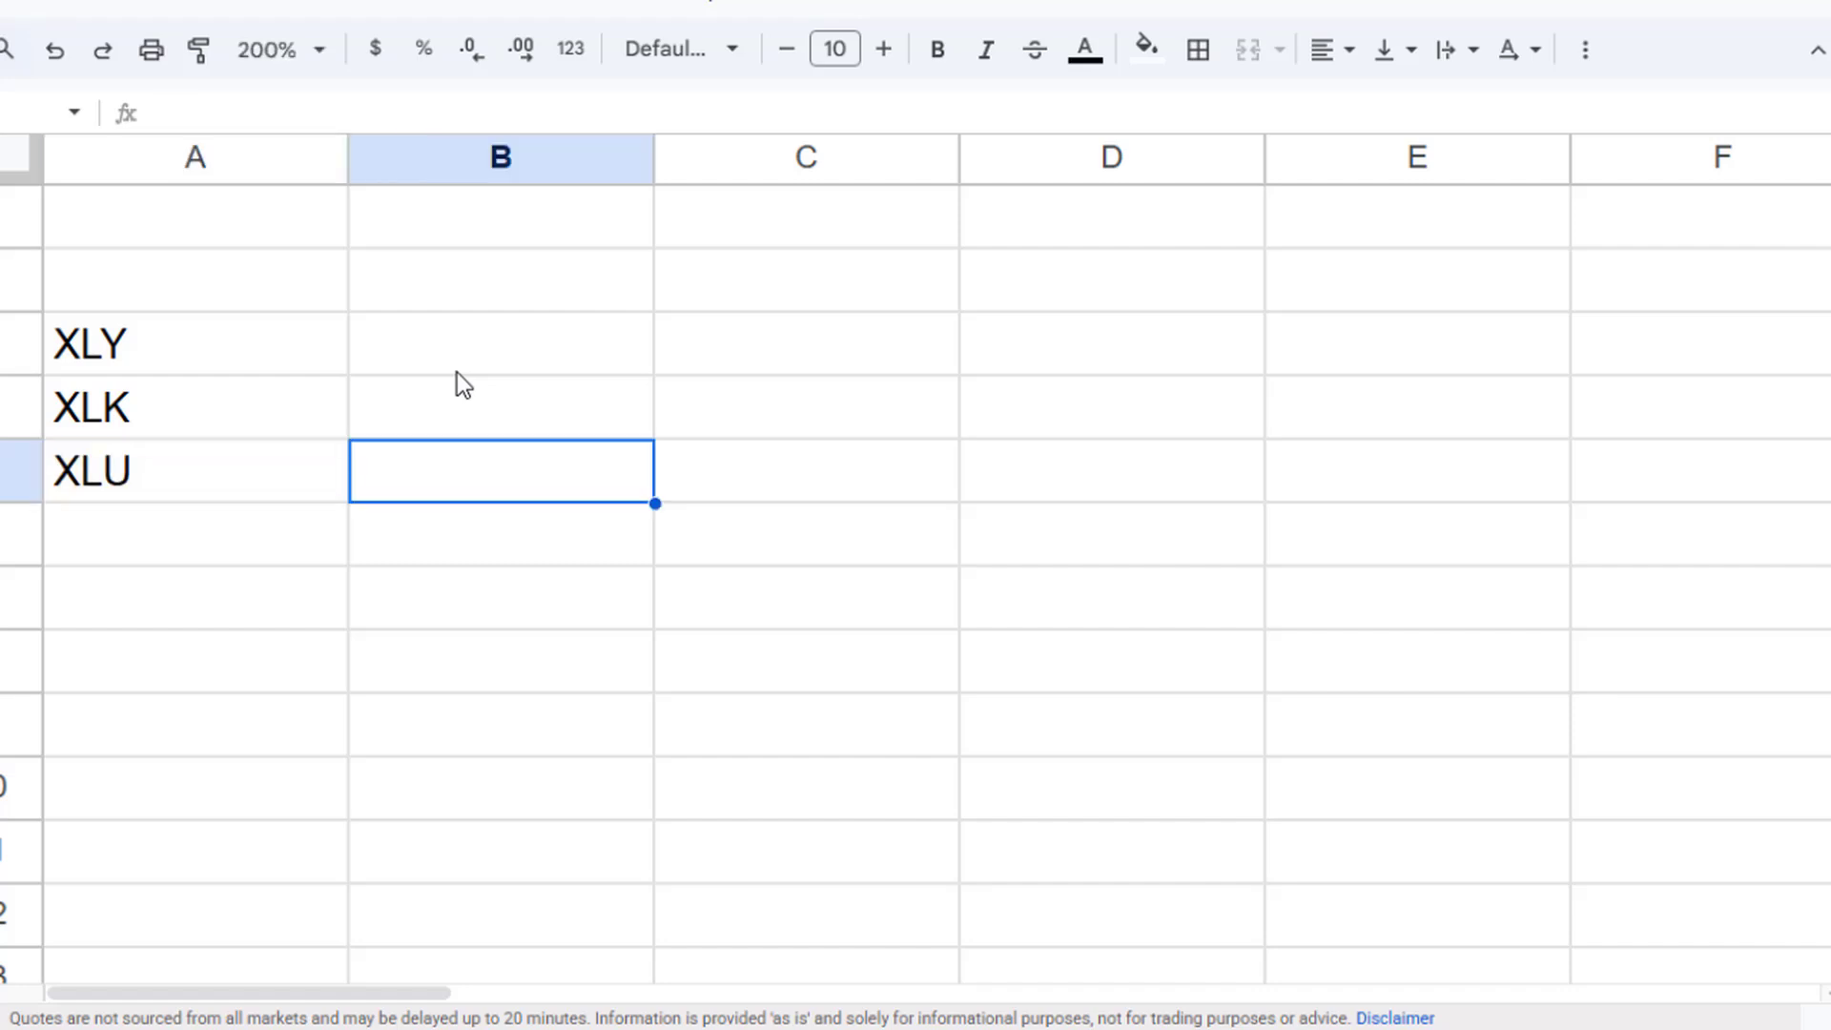
# - Narrow column A to fit the ticker entries
pyautogui.press('Up')
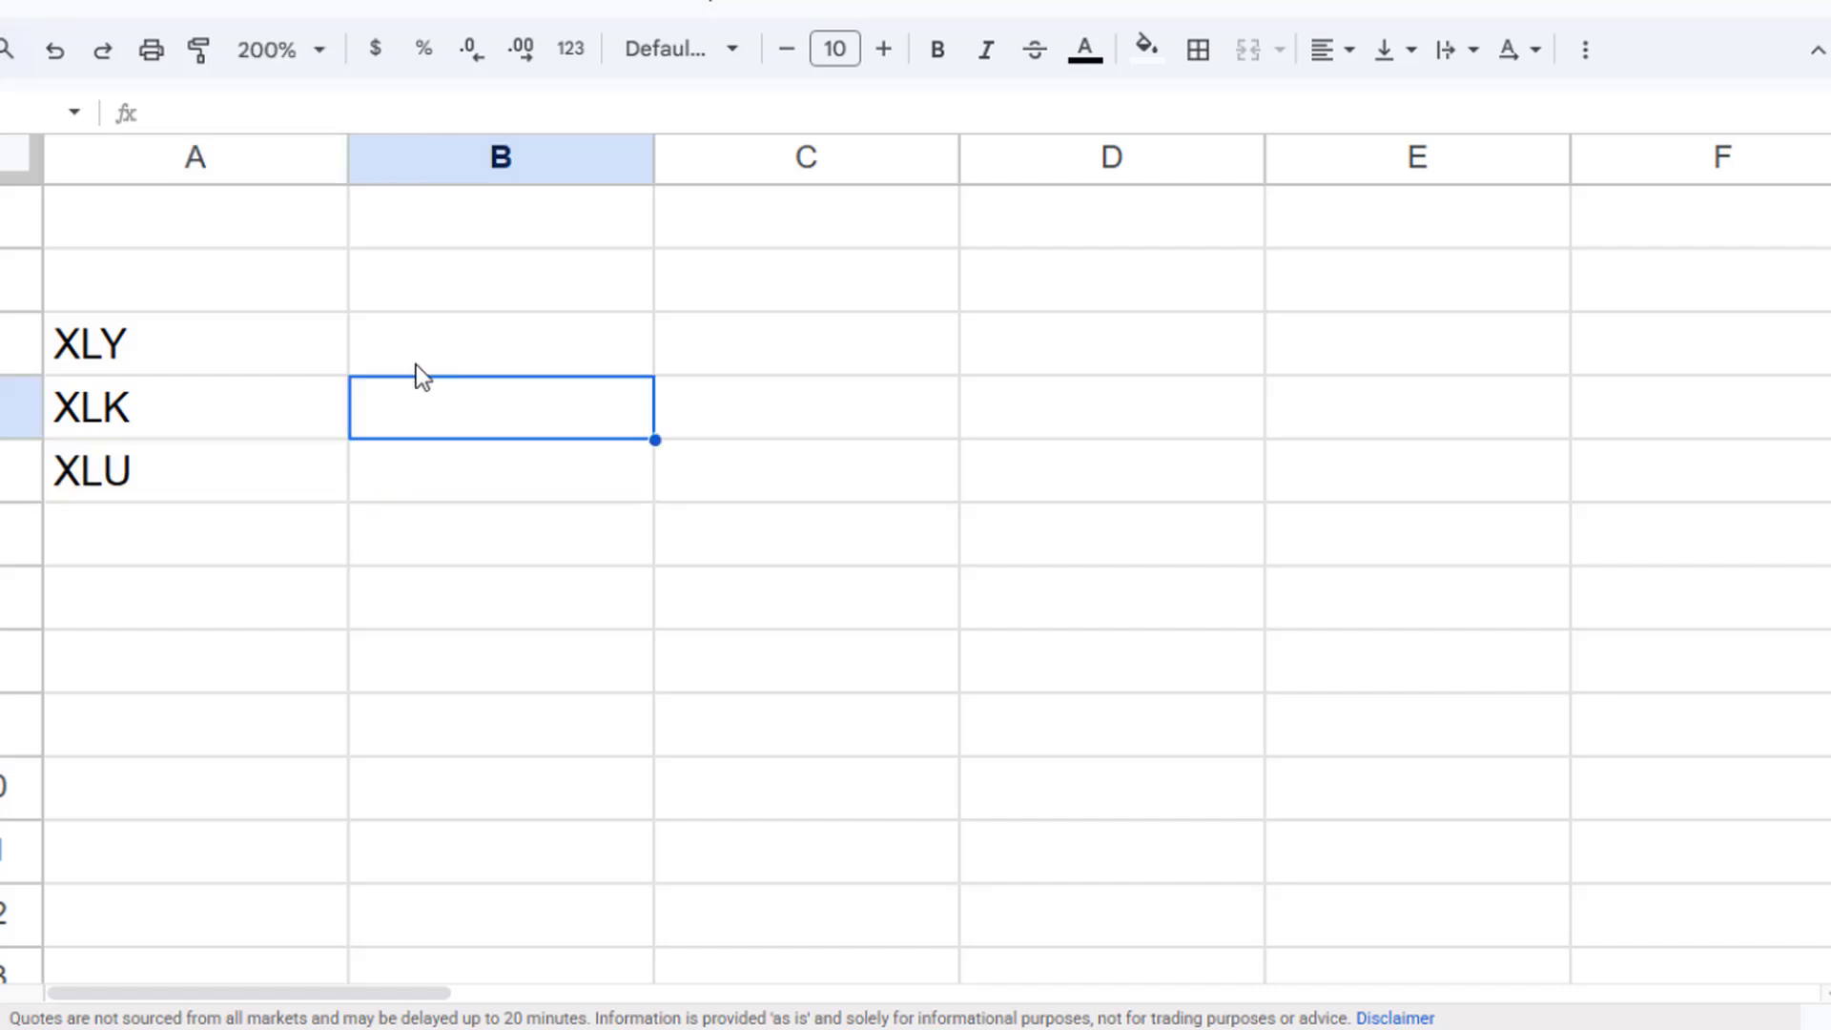
pyautogui.click(193, 350)
pyautogui.press('Down')
pyautogui.press('Down')
pyautogui.keyDown('shift'); pyautogui.click(254, 352); pyautogui.keyUp('shift')
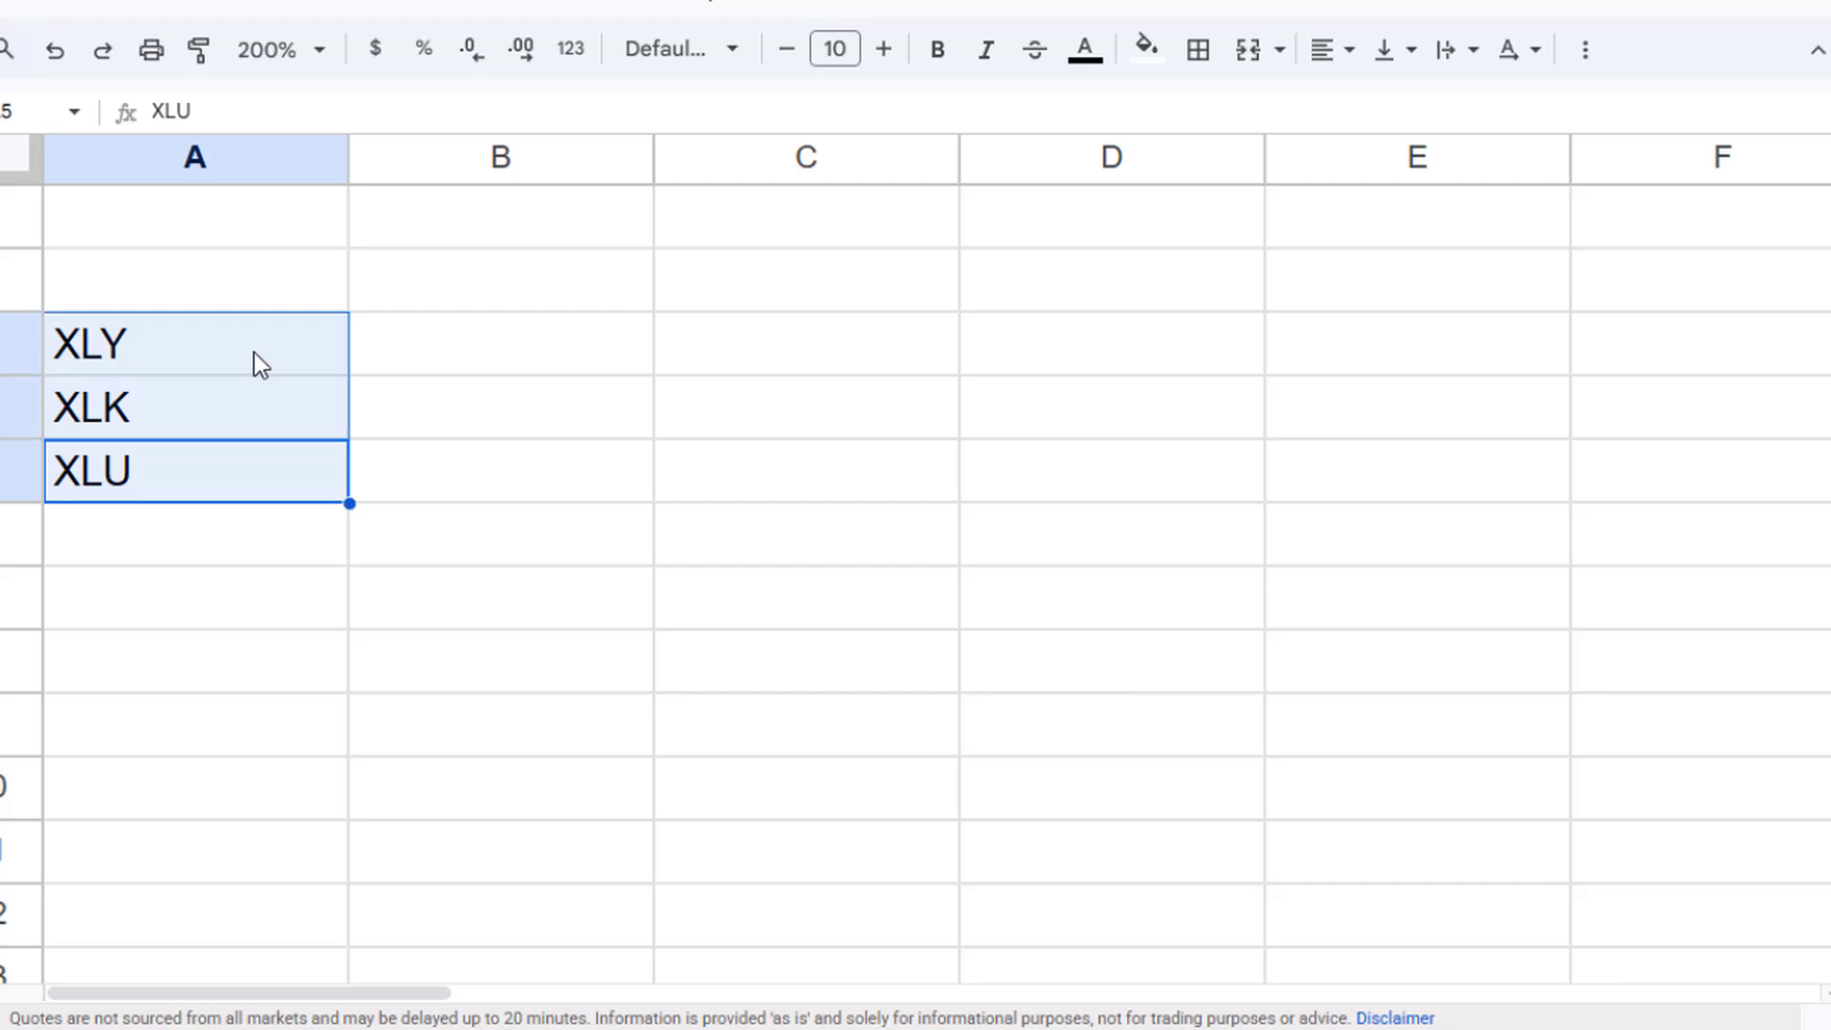
pyautogui.click(461, 348)
pyautogui.moveTo(349, 159); pyautogui.dragTo(251, 159)
# - Add the headers Tickers and Price in cells A2 and B2
pyautogui.click(138, 271)
pyautogui.write('Tickers')
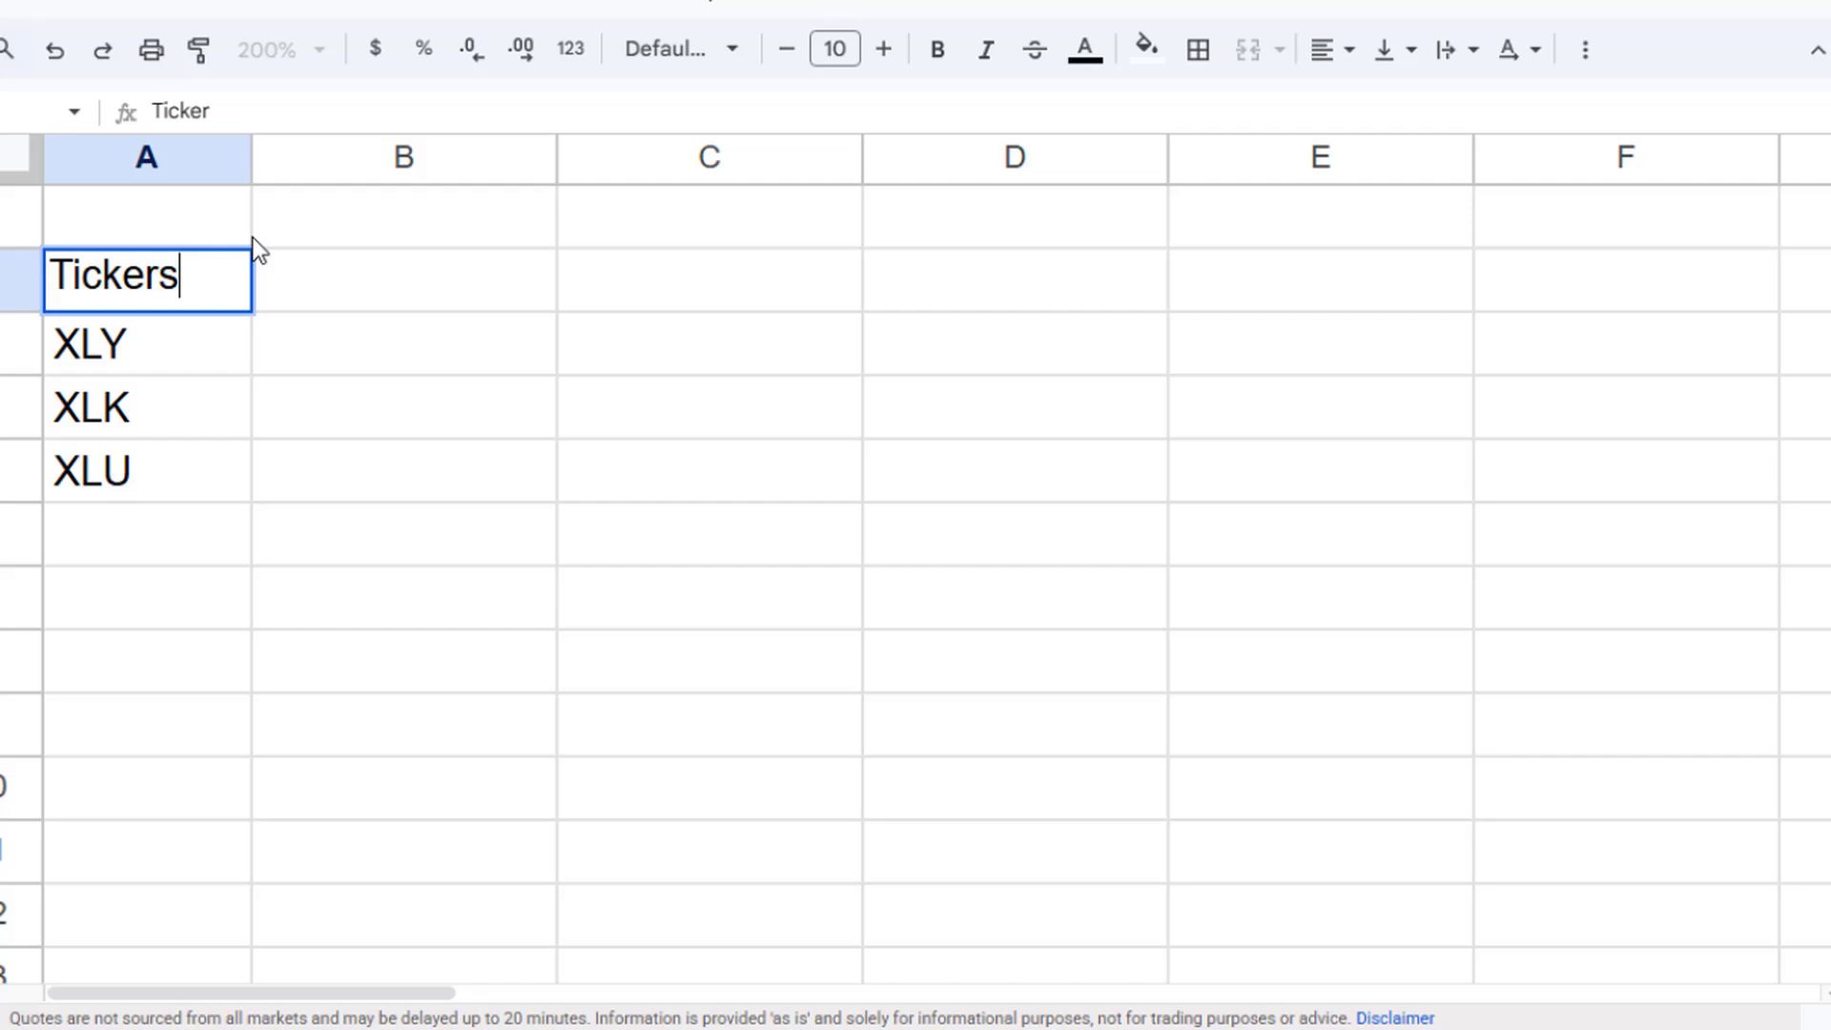
pyautogui.press('Tab')
pyautogui.press('Down')
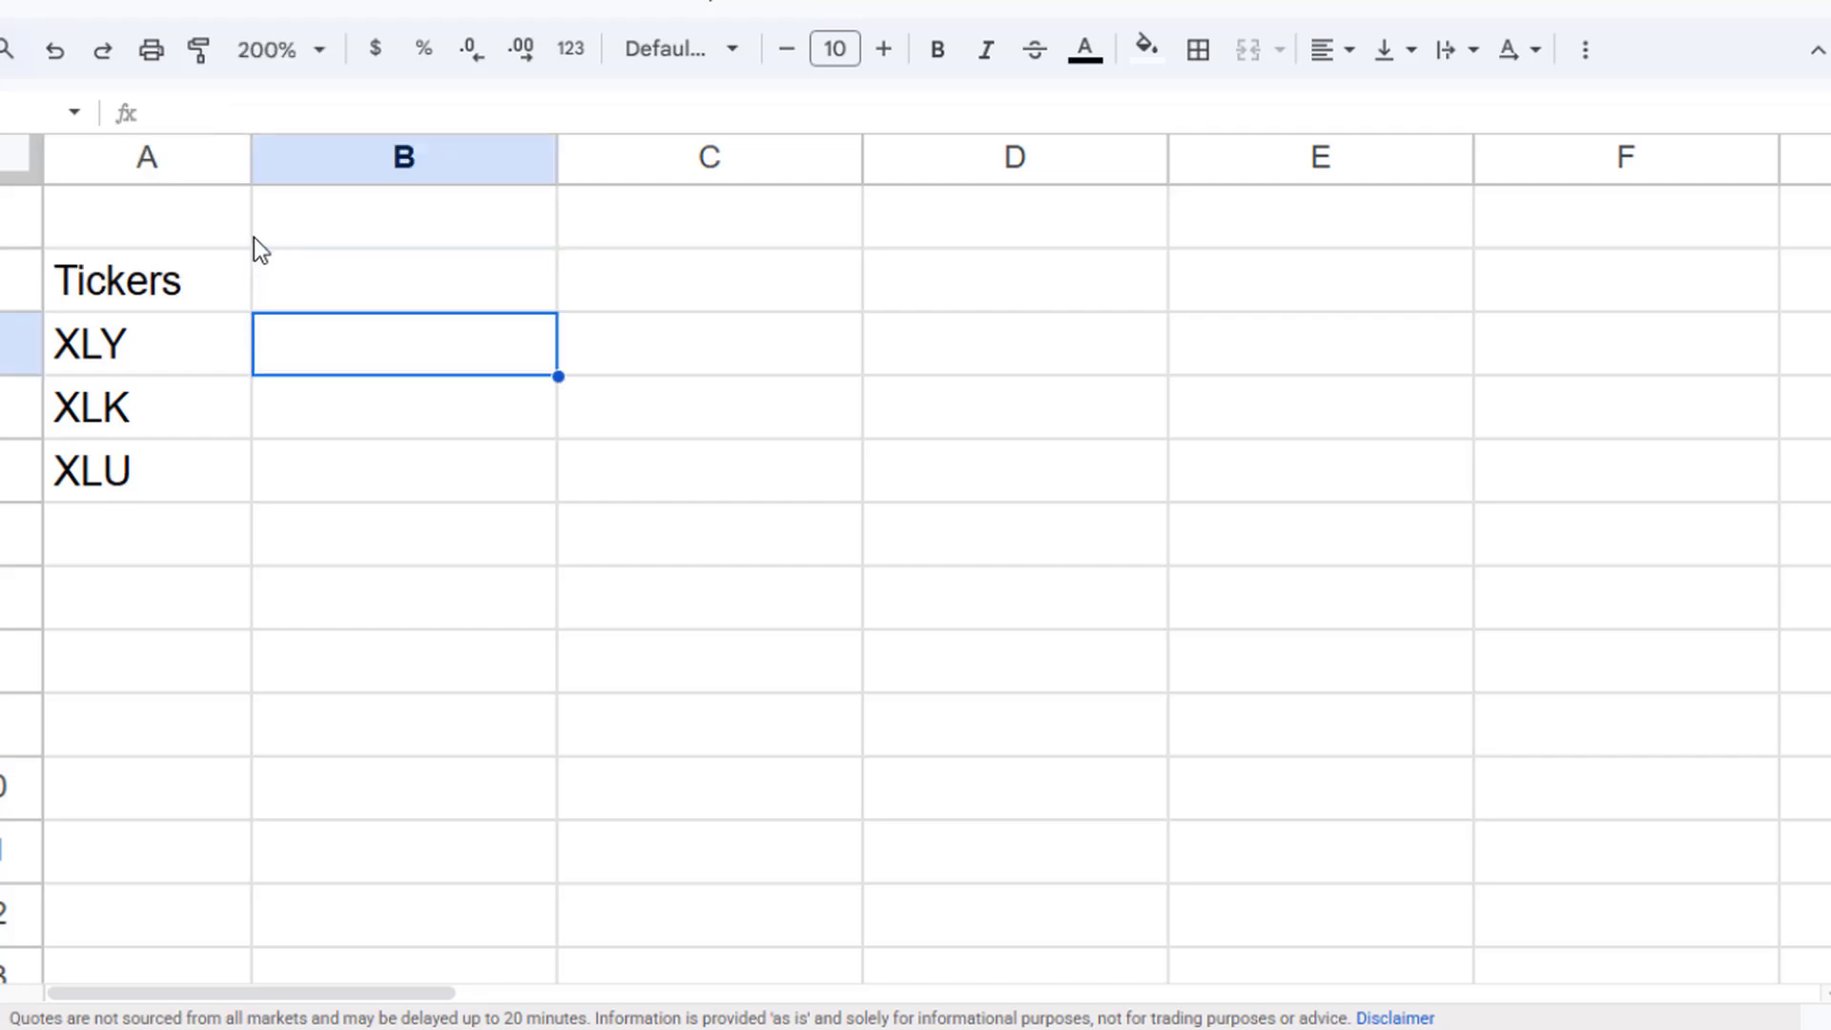
pyautogui.click(397, 283)
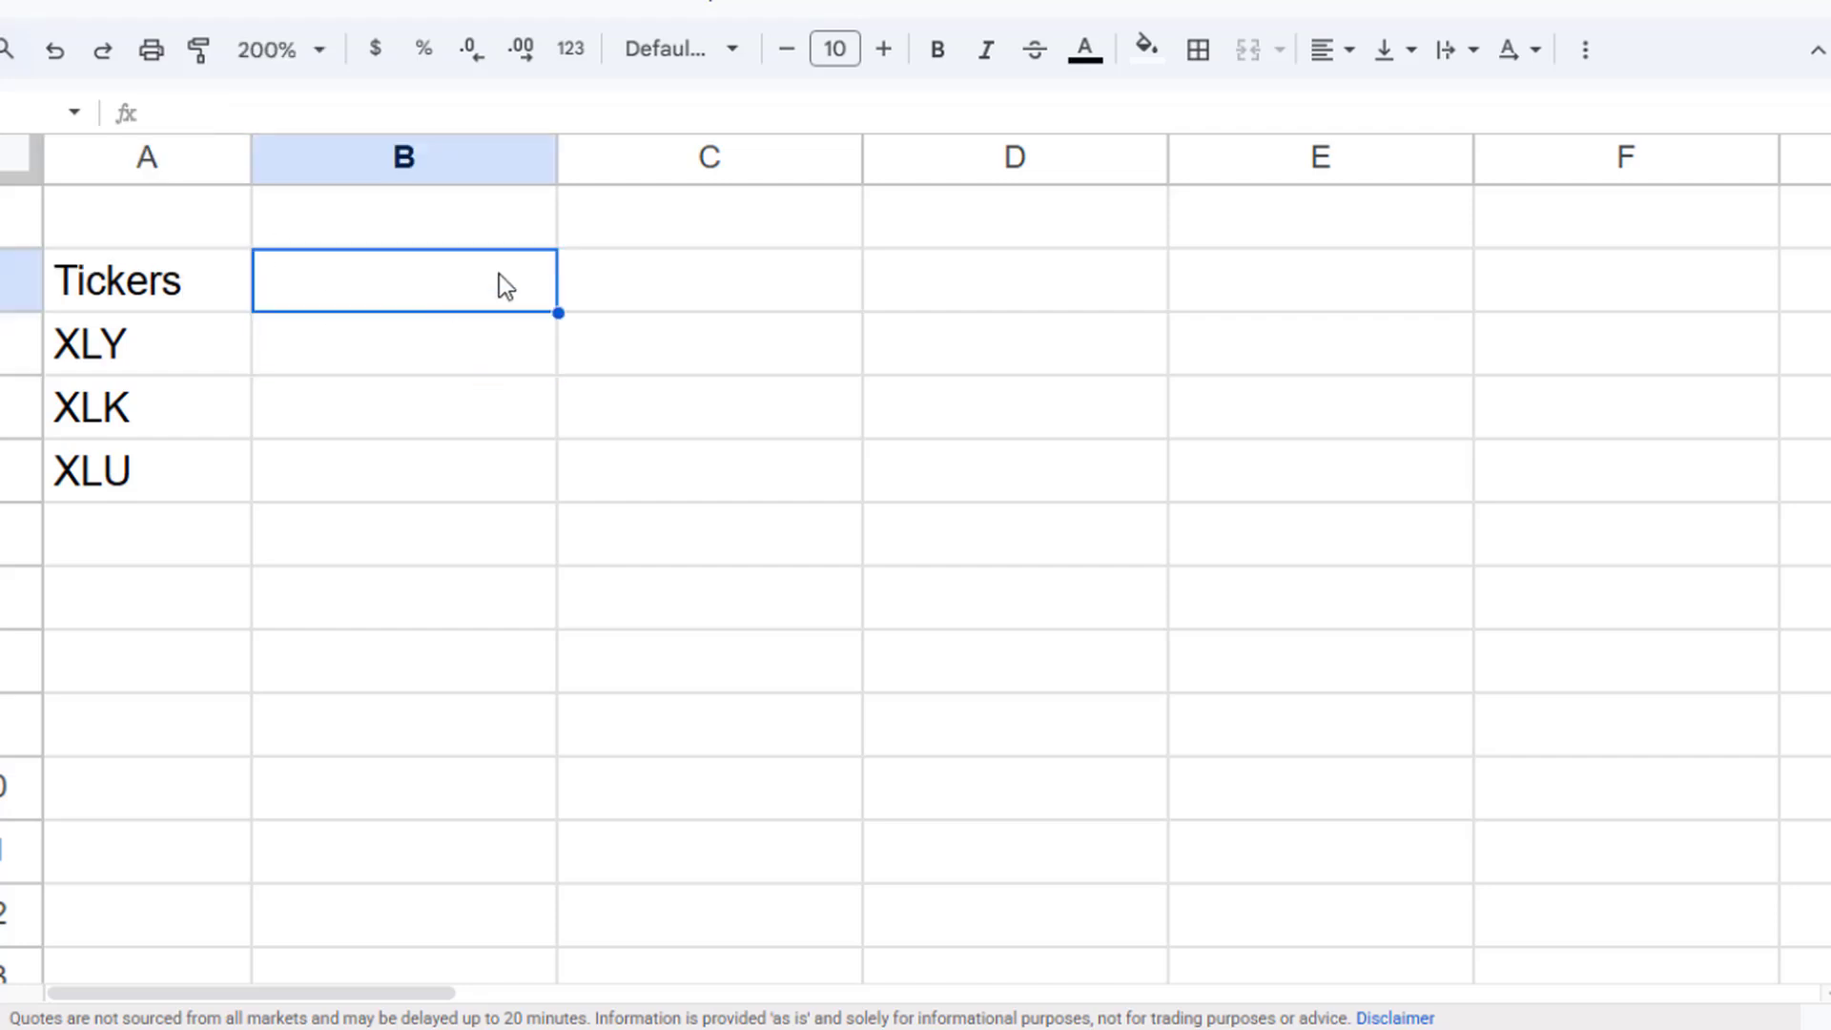
pyautogui.write('Price')
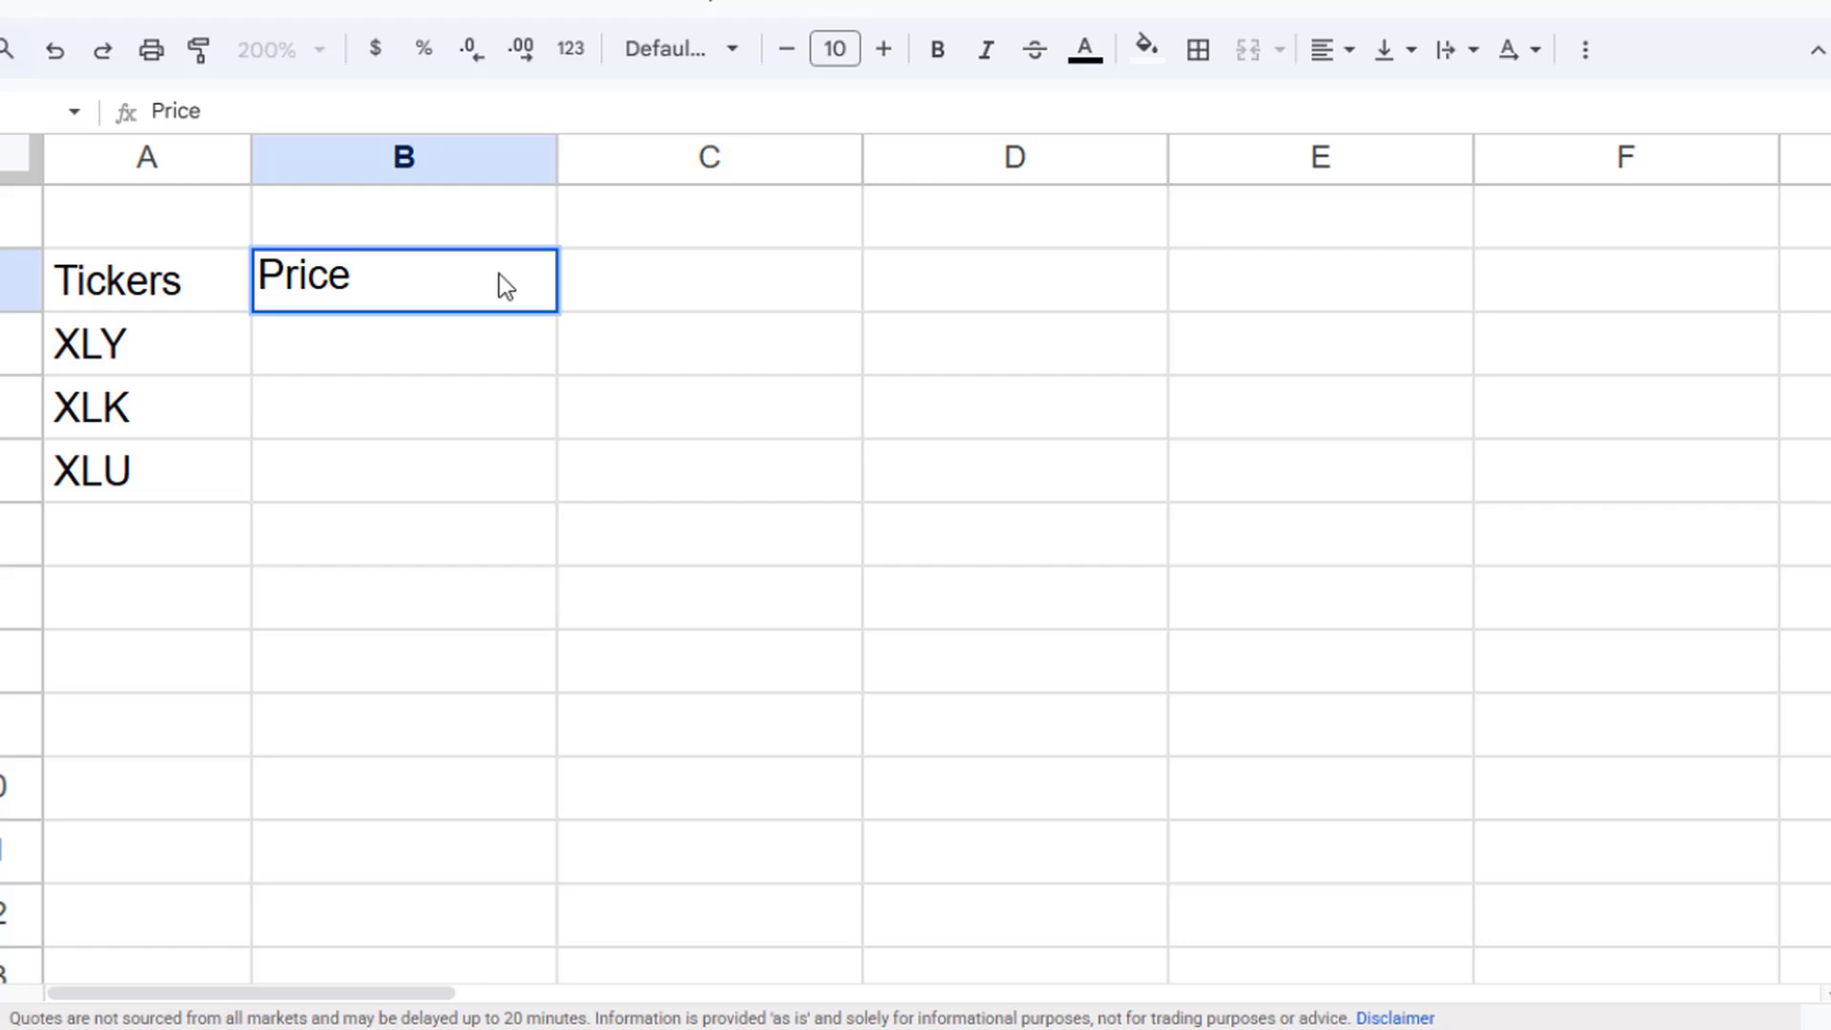
pyautogui.press('Return')
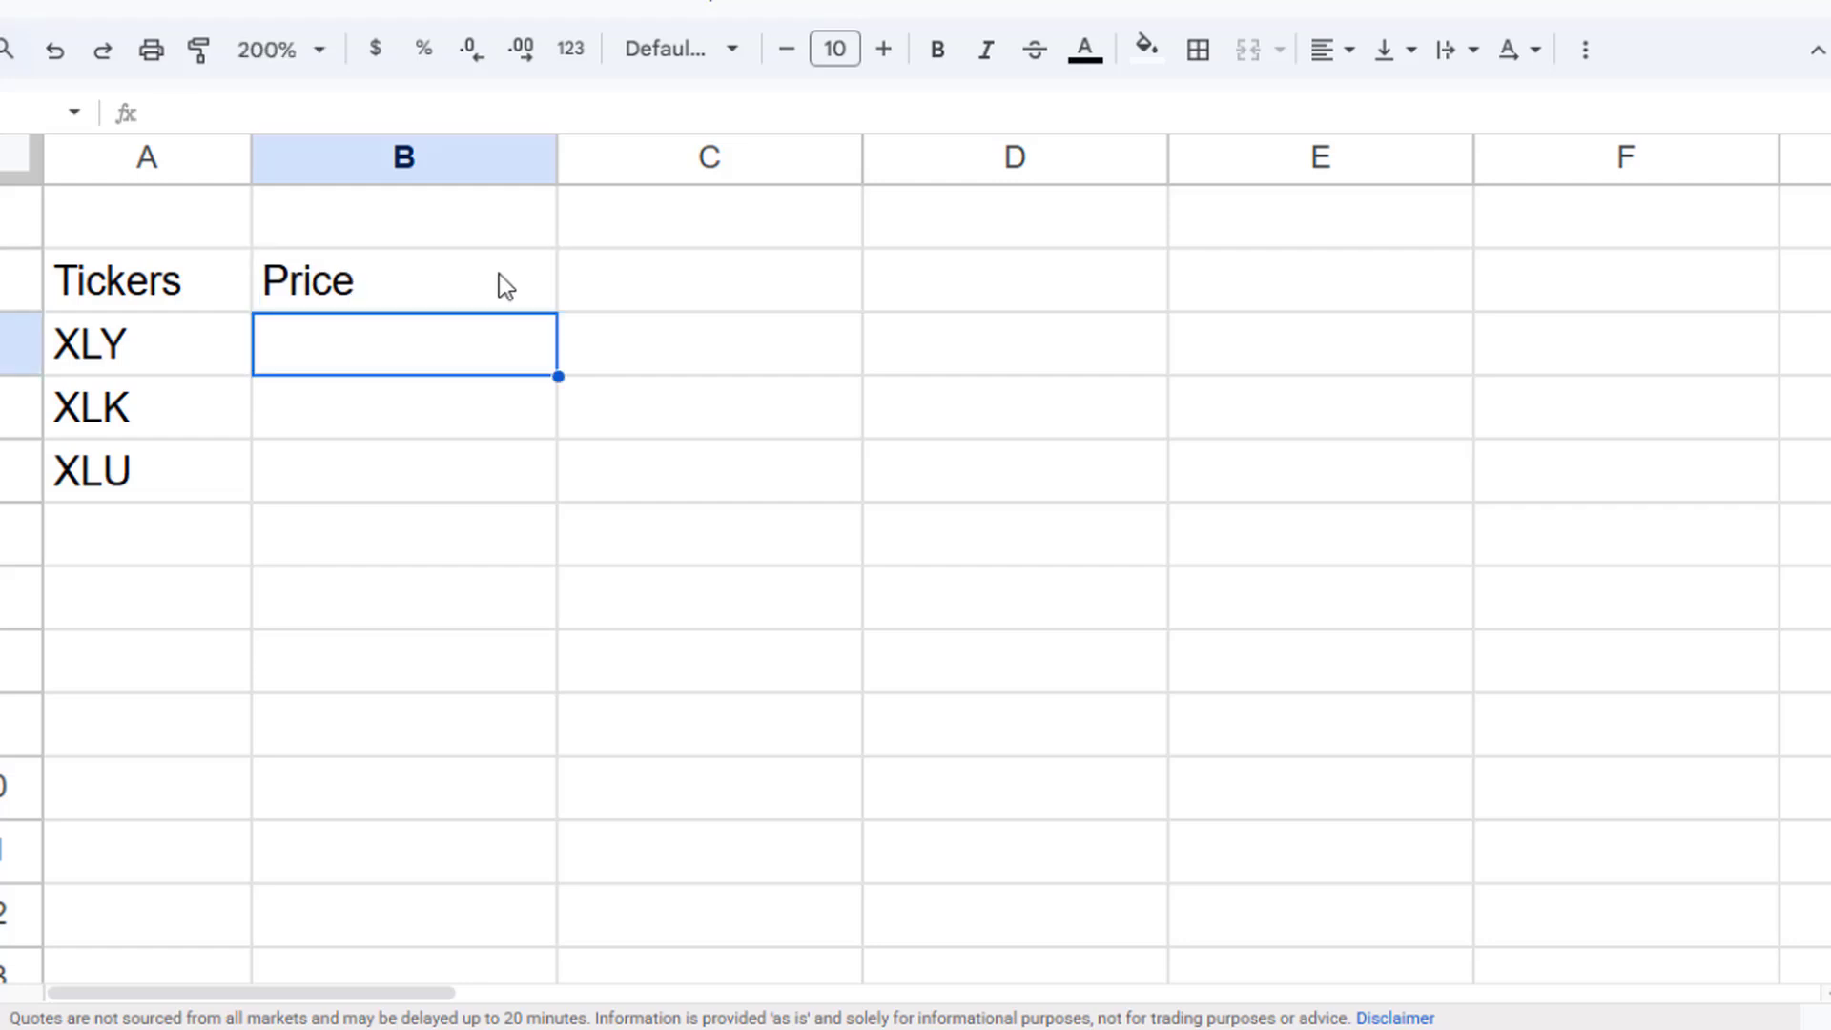
# - Enter =GOOGLEFINANCE(A3, "price") in B3 and accept the suggested autofill for the other tickers
pyautogui.write('=Goo')
pyautogui.press('Tab')
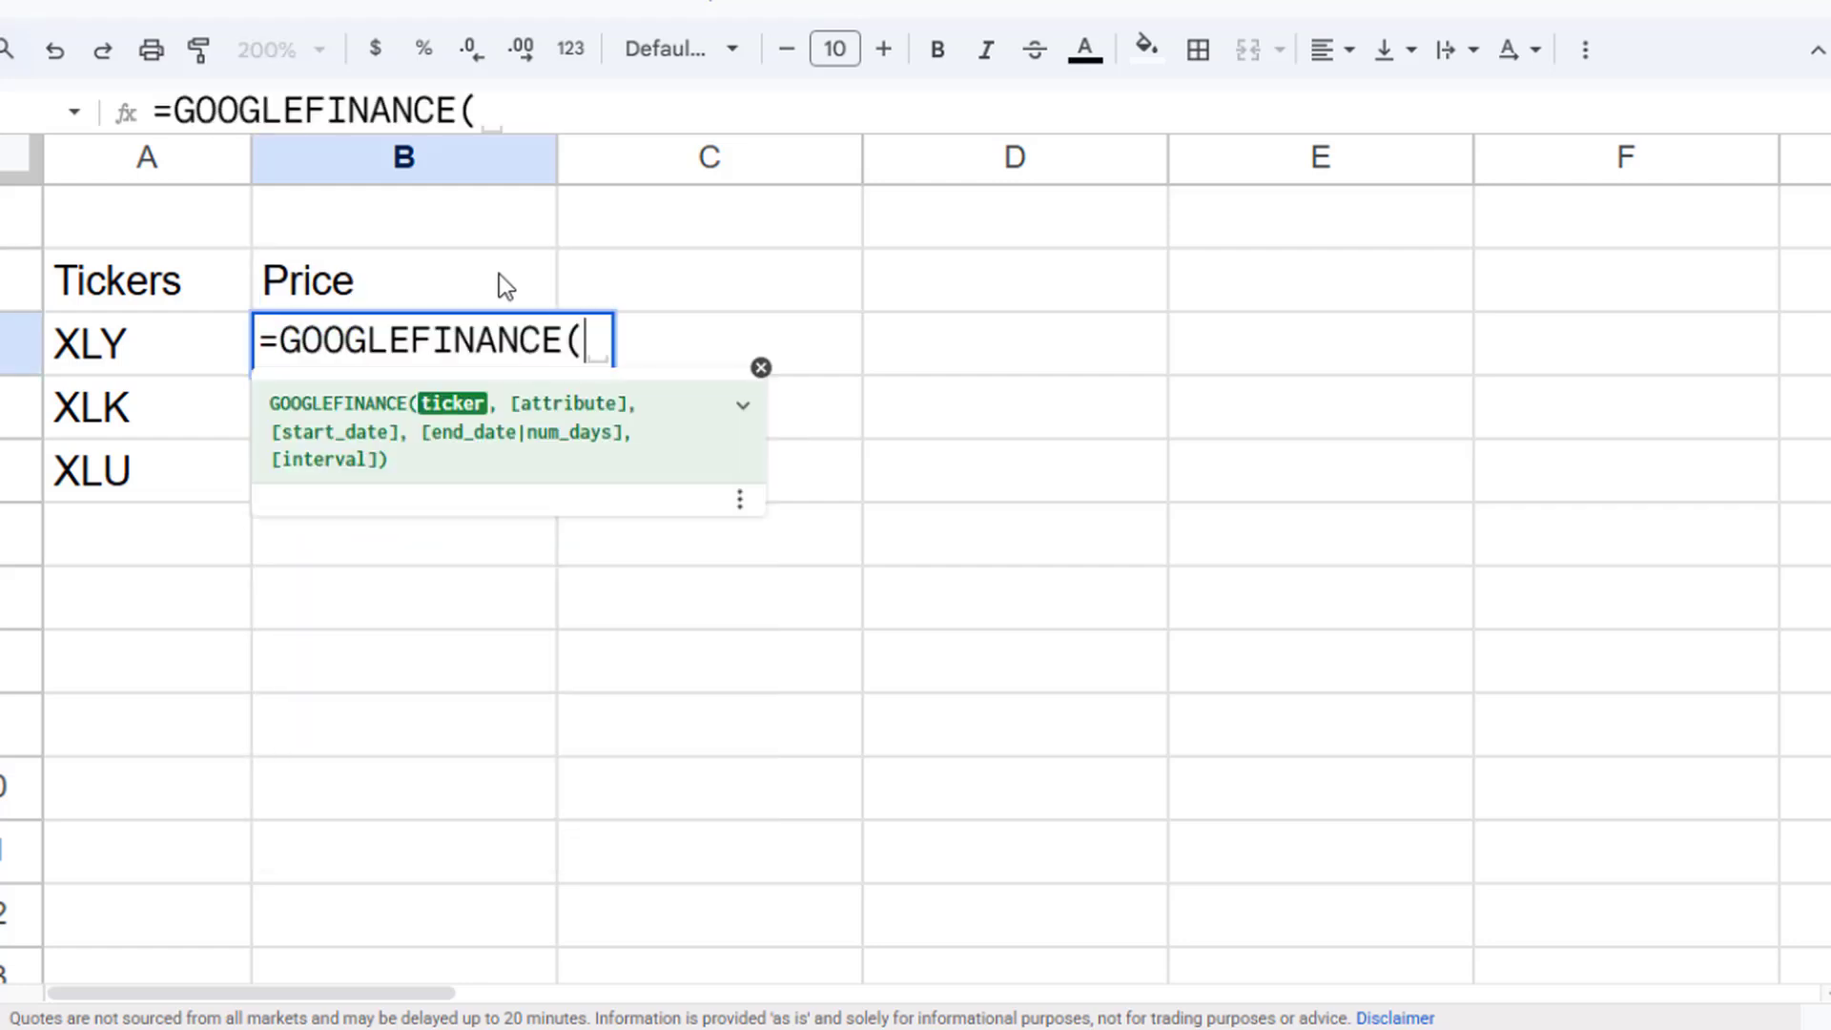
pyautogui.press('Left')
pyautogui.press('Right')
pyautogui.press('Left')
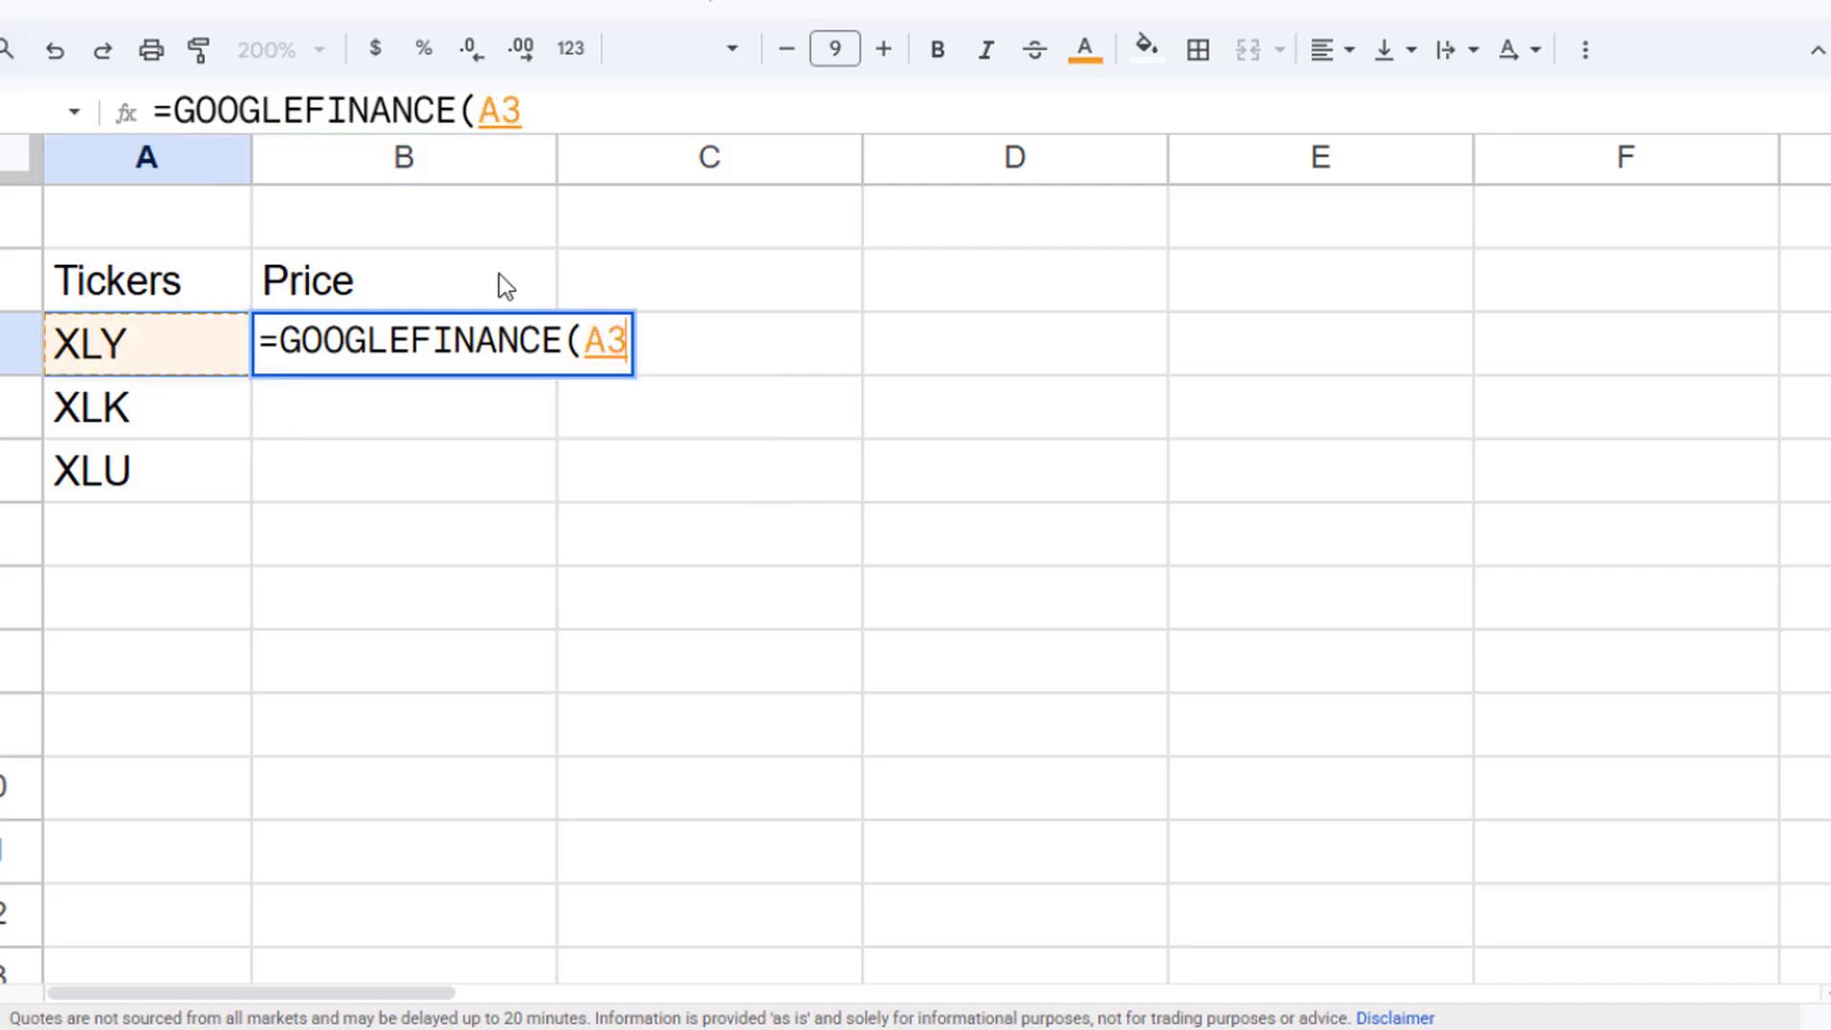
pyautogui.write(';')
pyautogui.press('BackSpace')
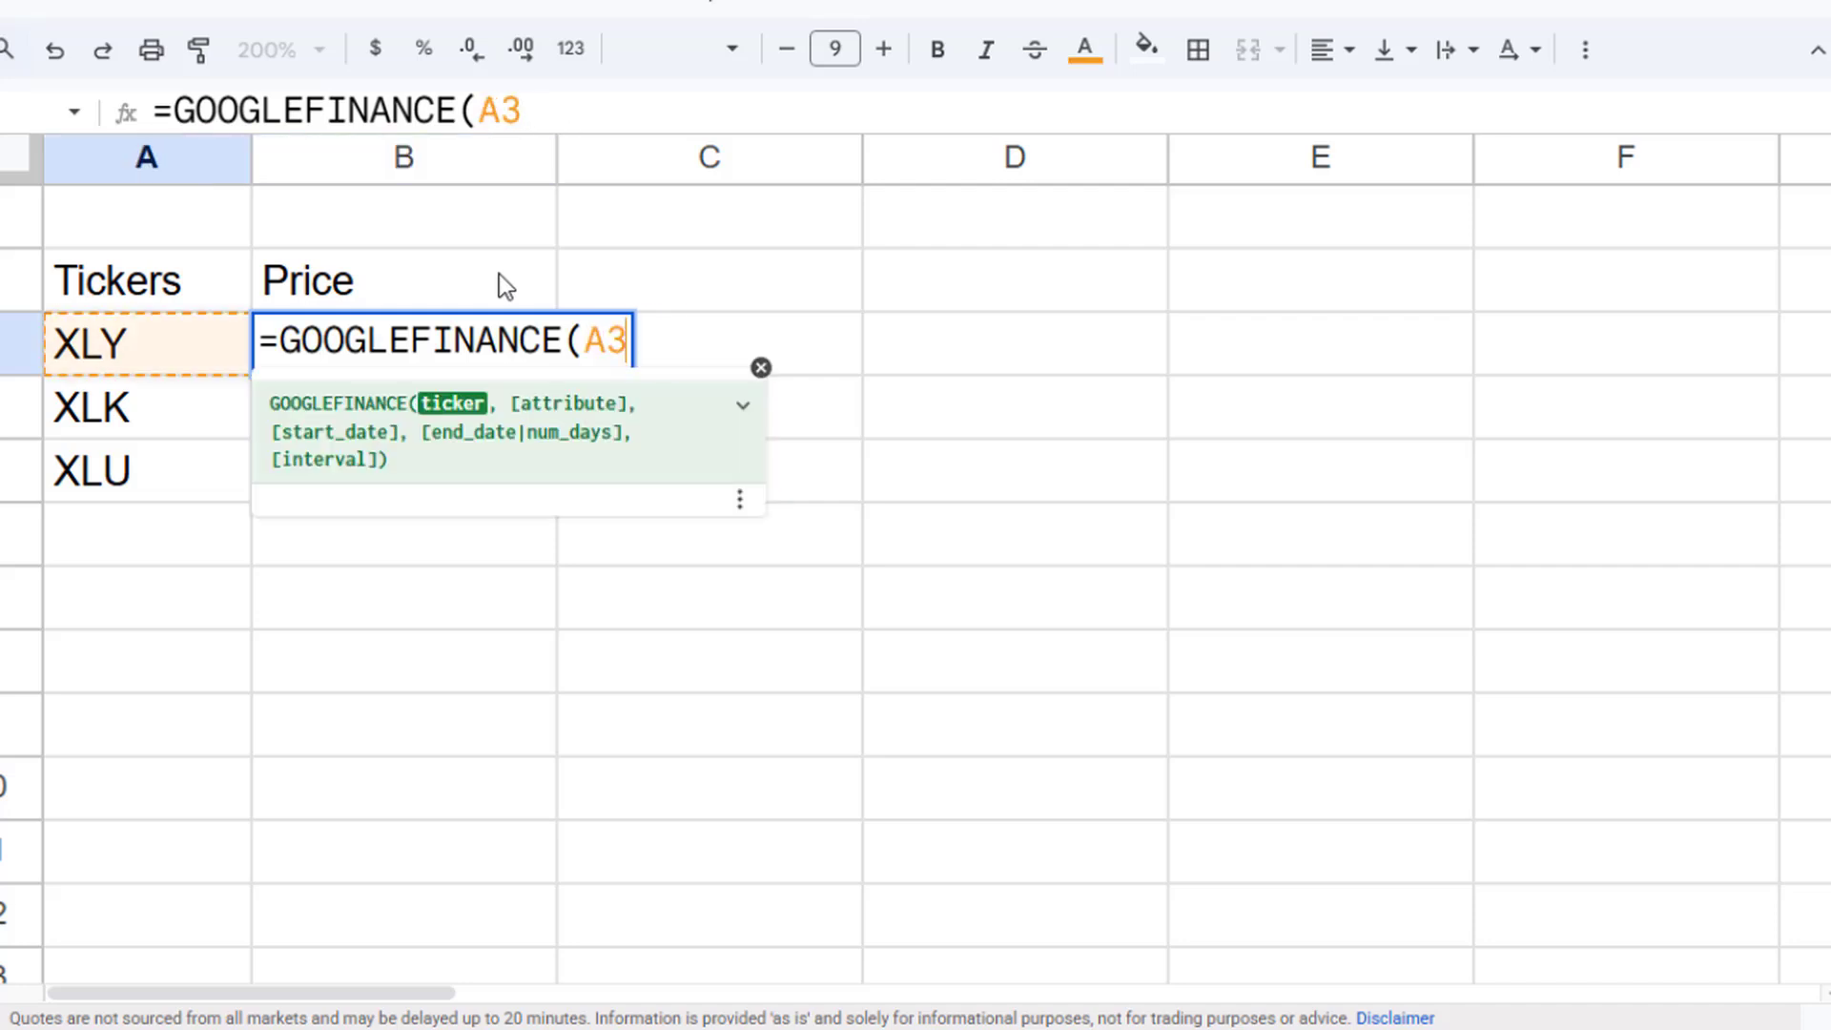
pyautogui.write(', "price")')
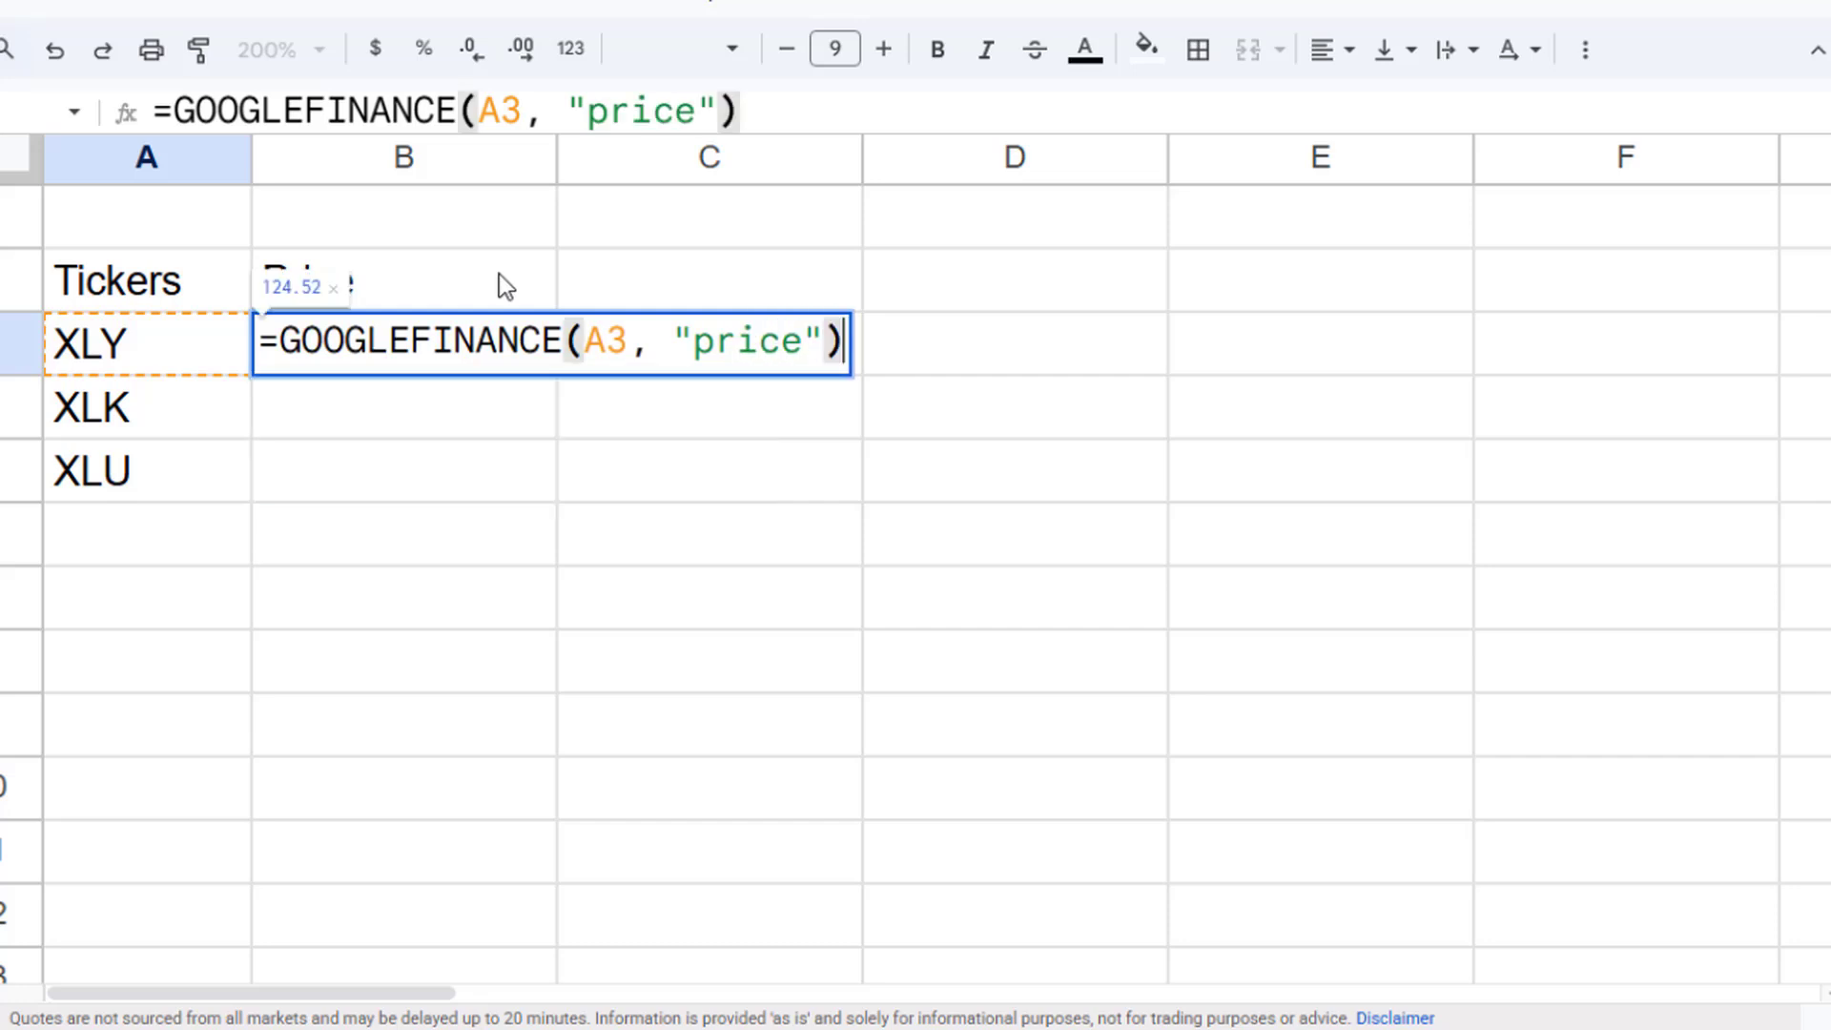
pyautogui.press('Return')
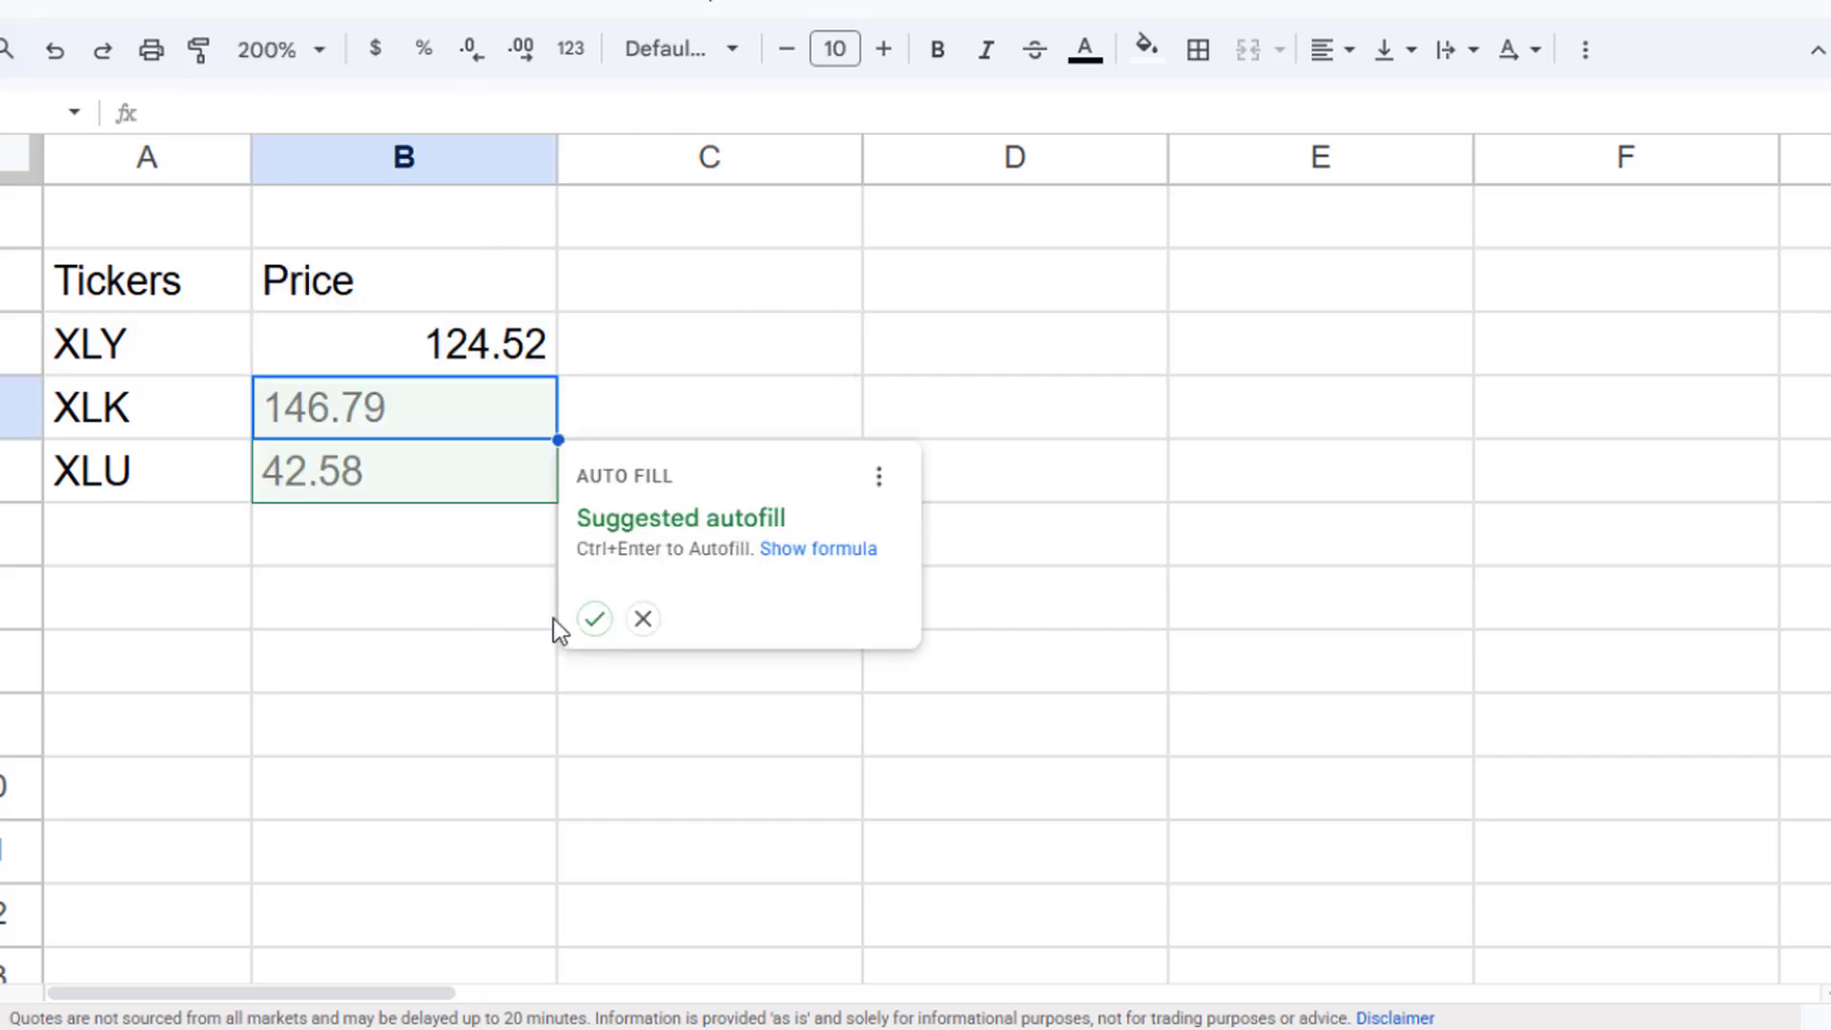
pyautogui.hotkey('ctrl', 'Return')
# - Center-align the Price column from its header through the last ticker row
pyautogui.moveTo(494, 290); pyautogui.dragTo(478, 470)
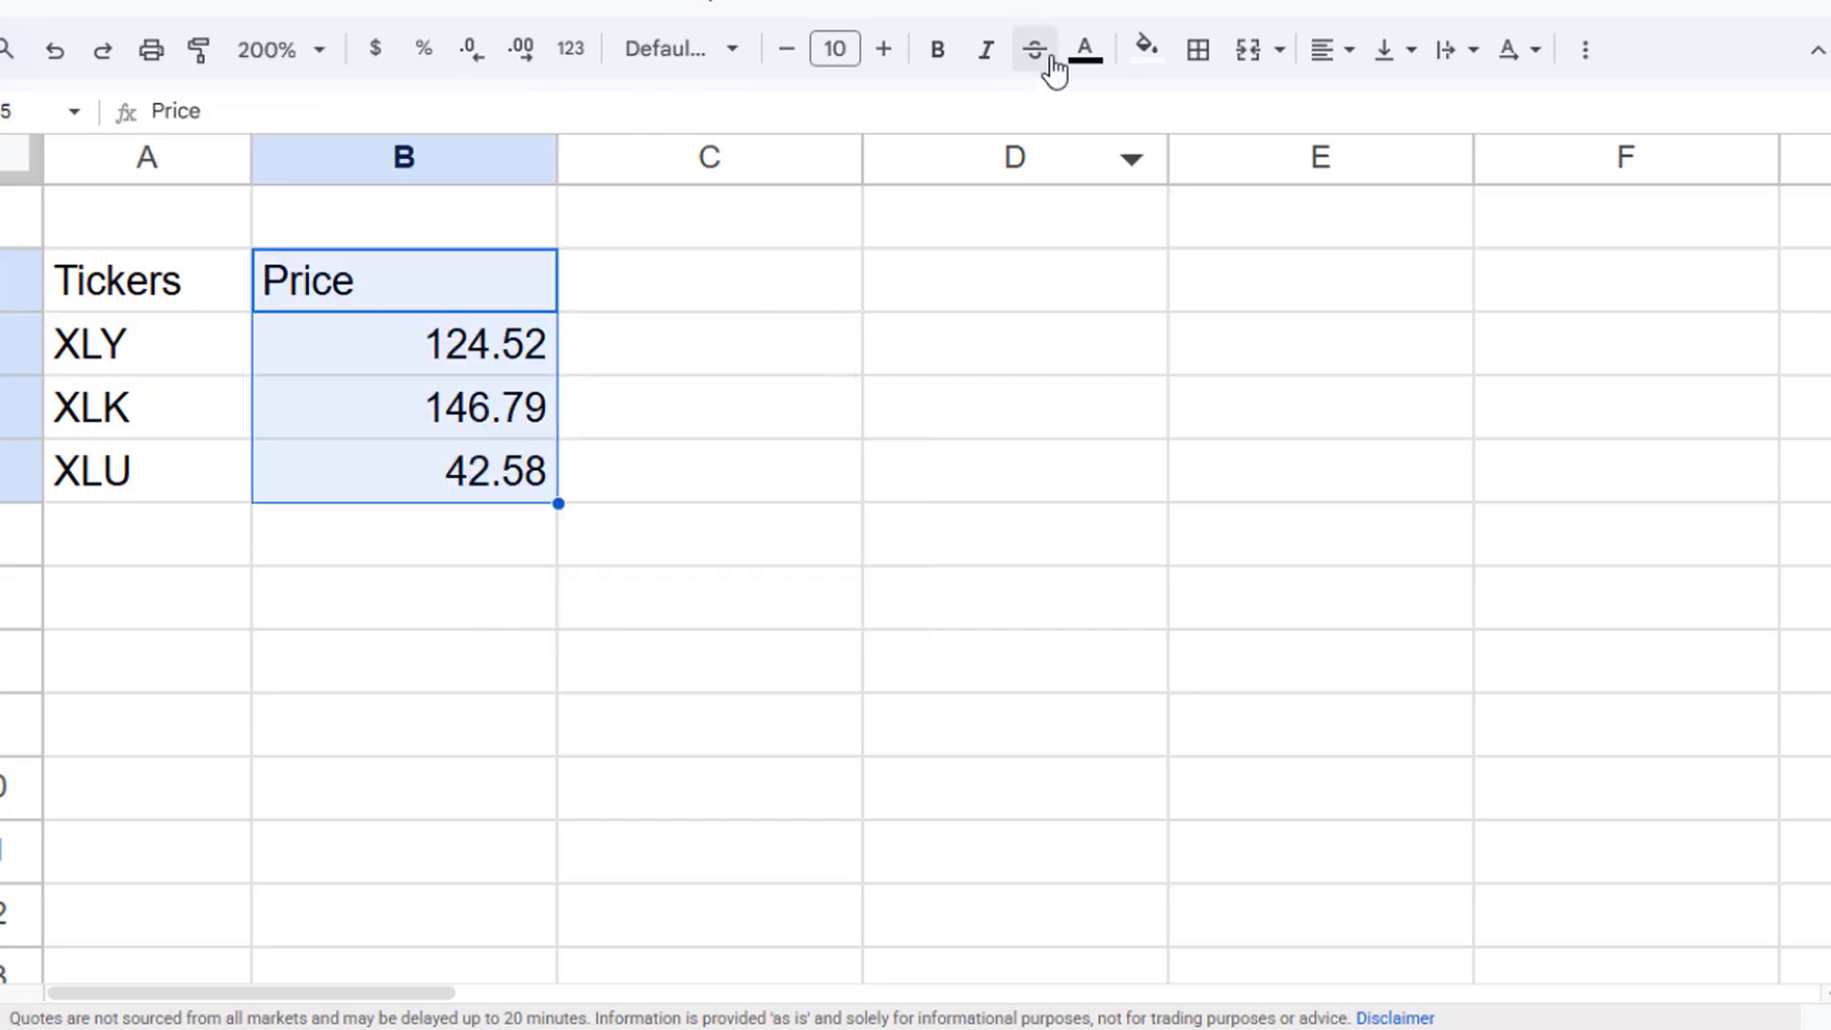
pyautogui.click(1328, 50)
pyautogui.click(1377, 108)
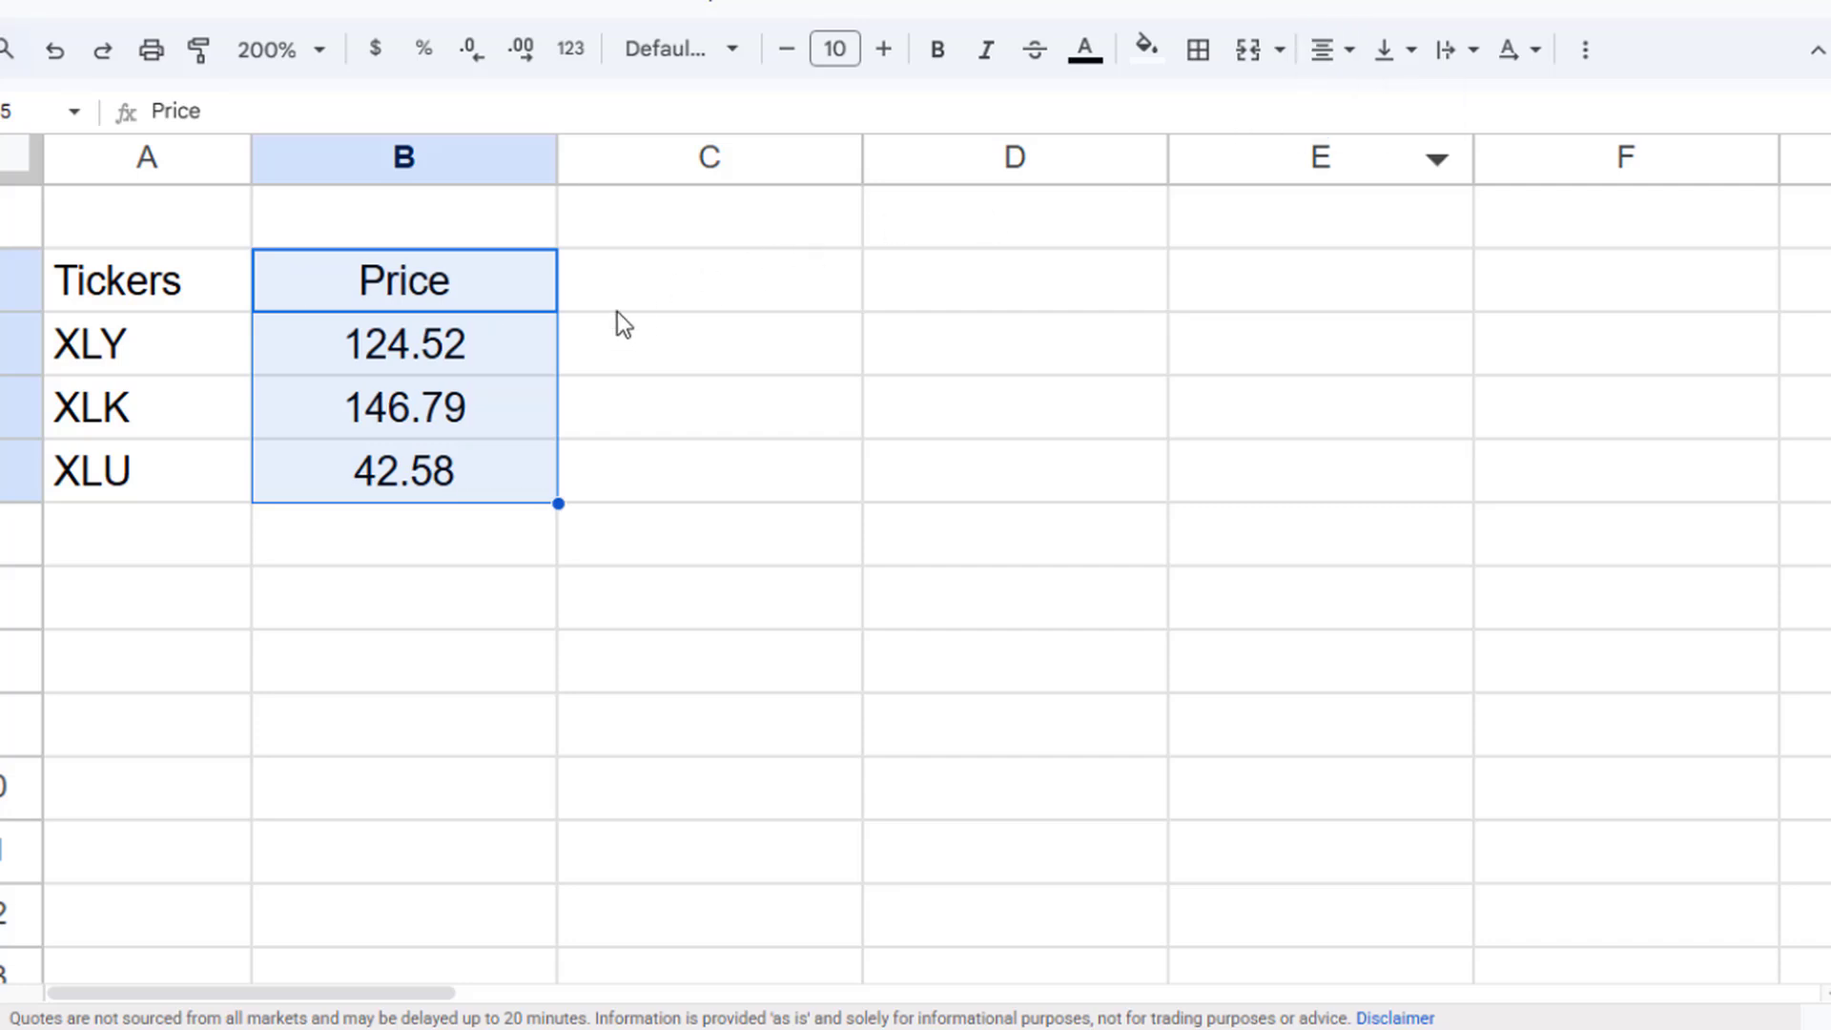
pyautogui.click(443, 357)
# - Make the header row A2 through E2 bold
pyautogui.moveTo(153, 277); pyautogui.dragTo(1402, 282)
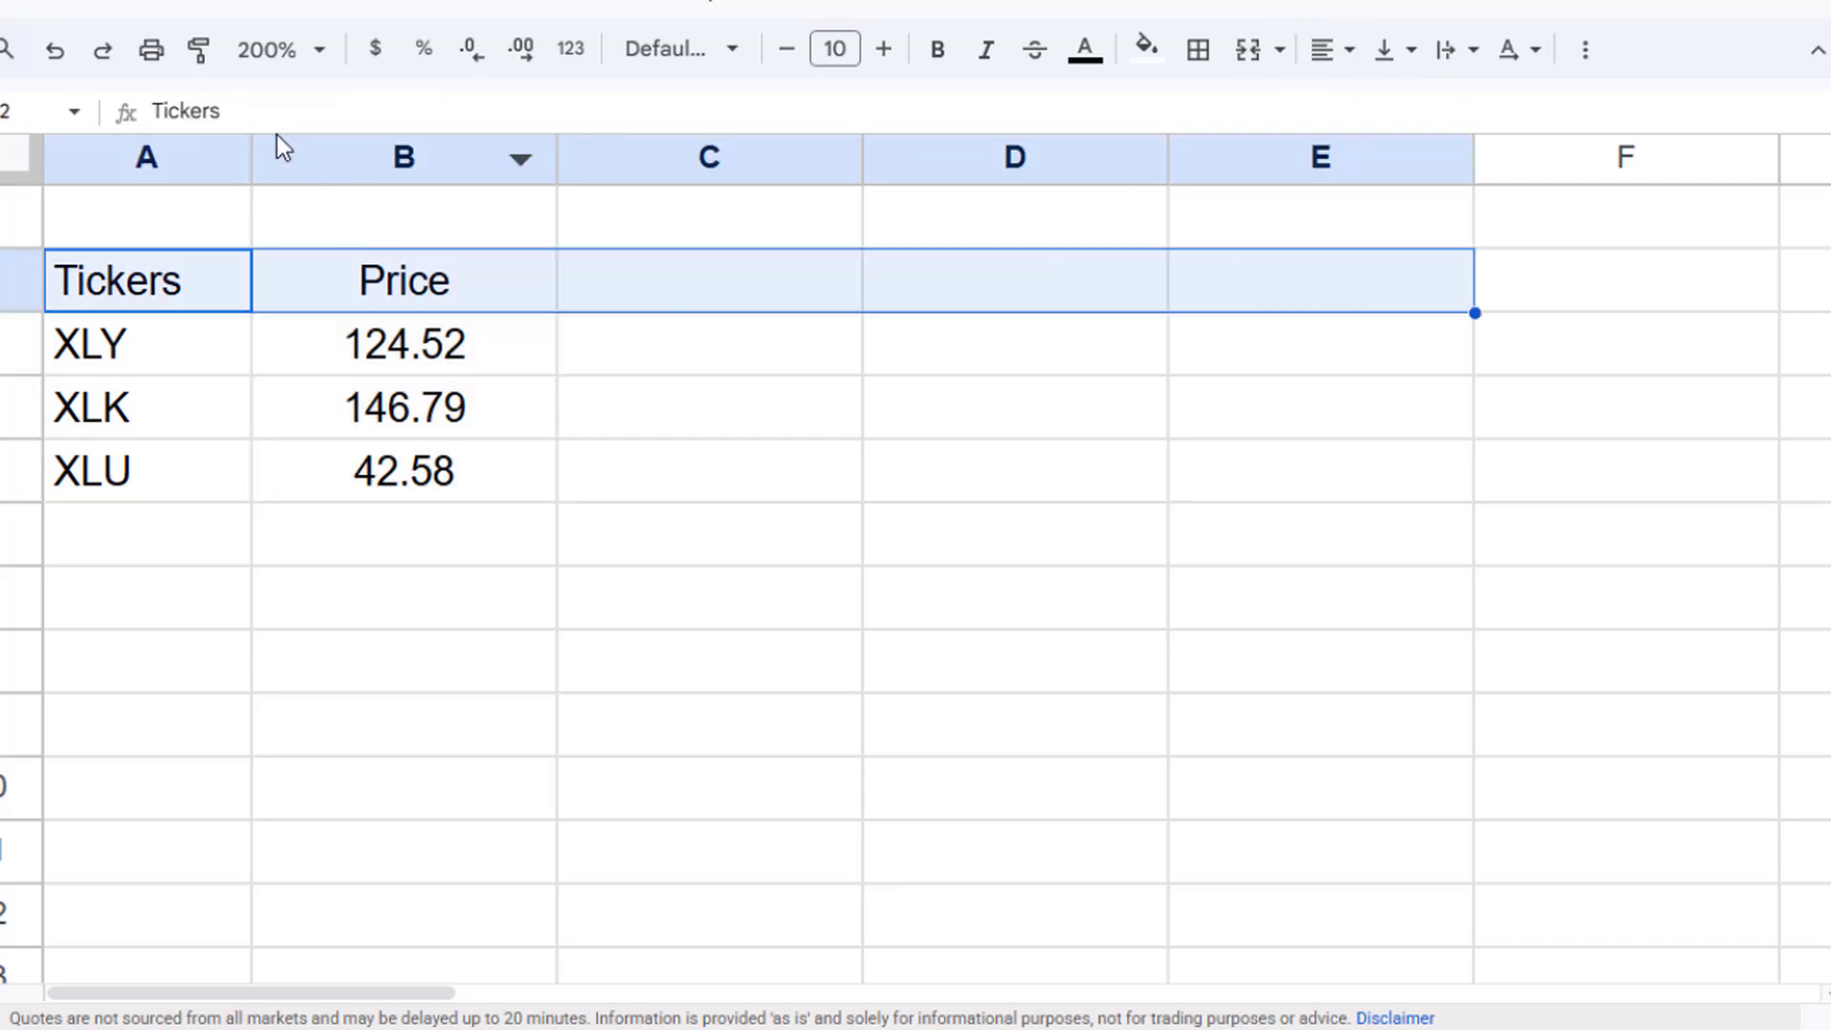
pyautogui.click(937, 53)
pyautogui.click(657, 376)
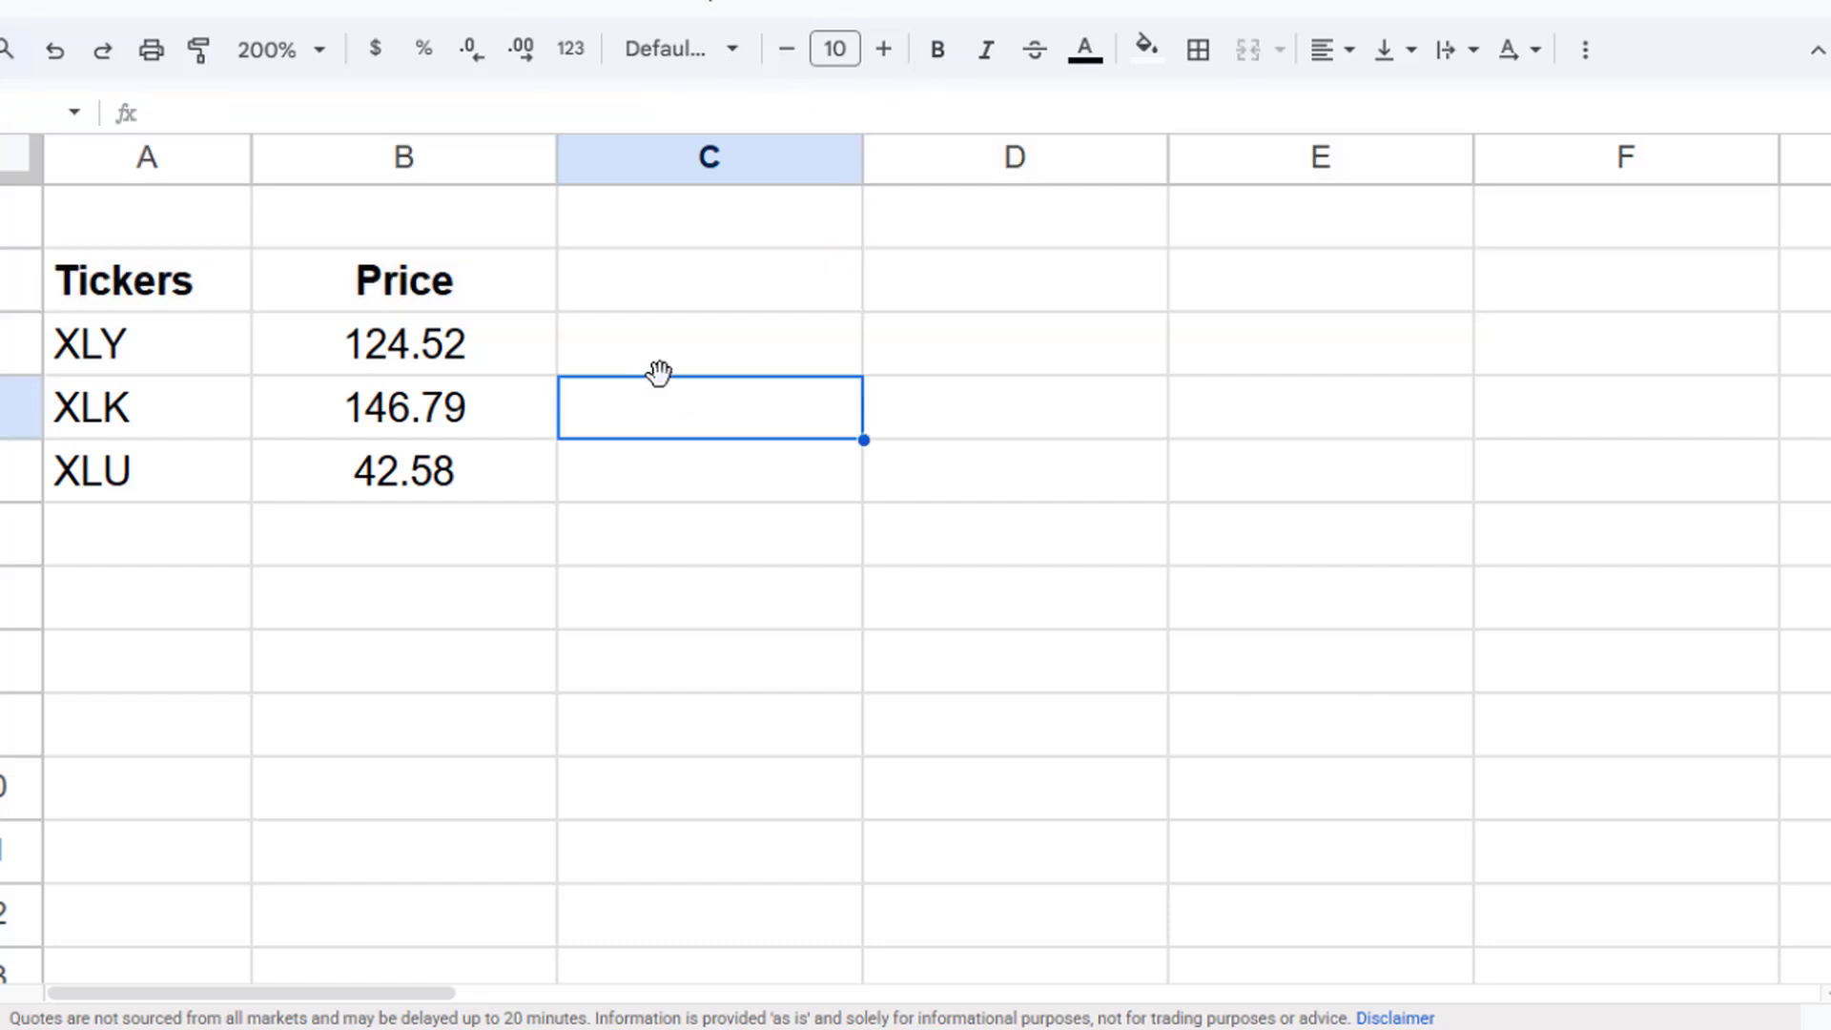
# - Add the headers 52W Low and 52W High in cells C2 and D2
pyautogui.press('Up')
pyautogui.press('Up')
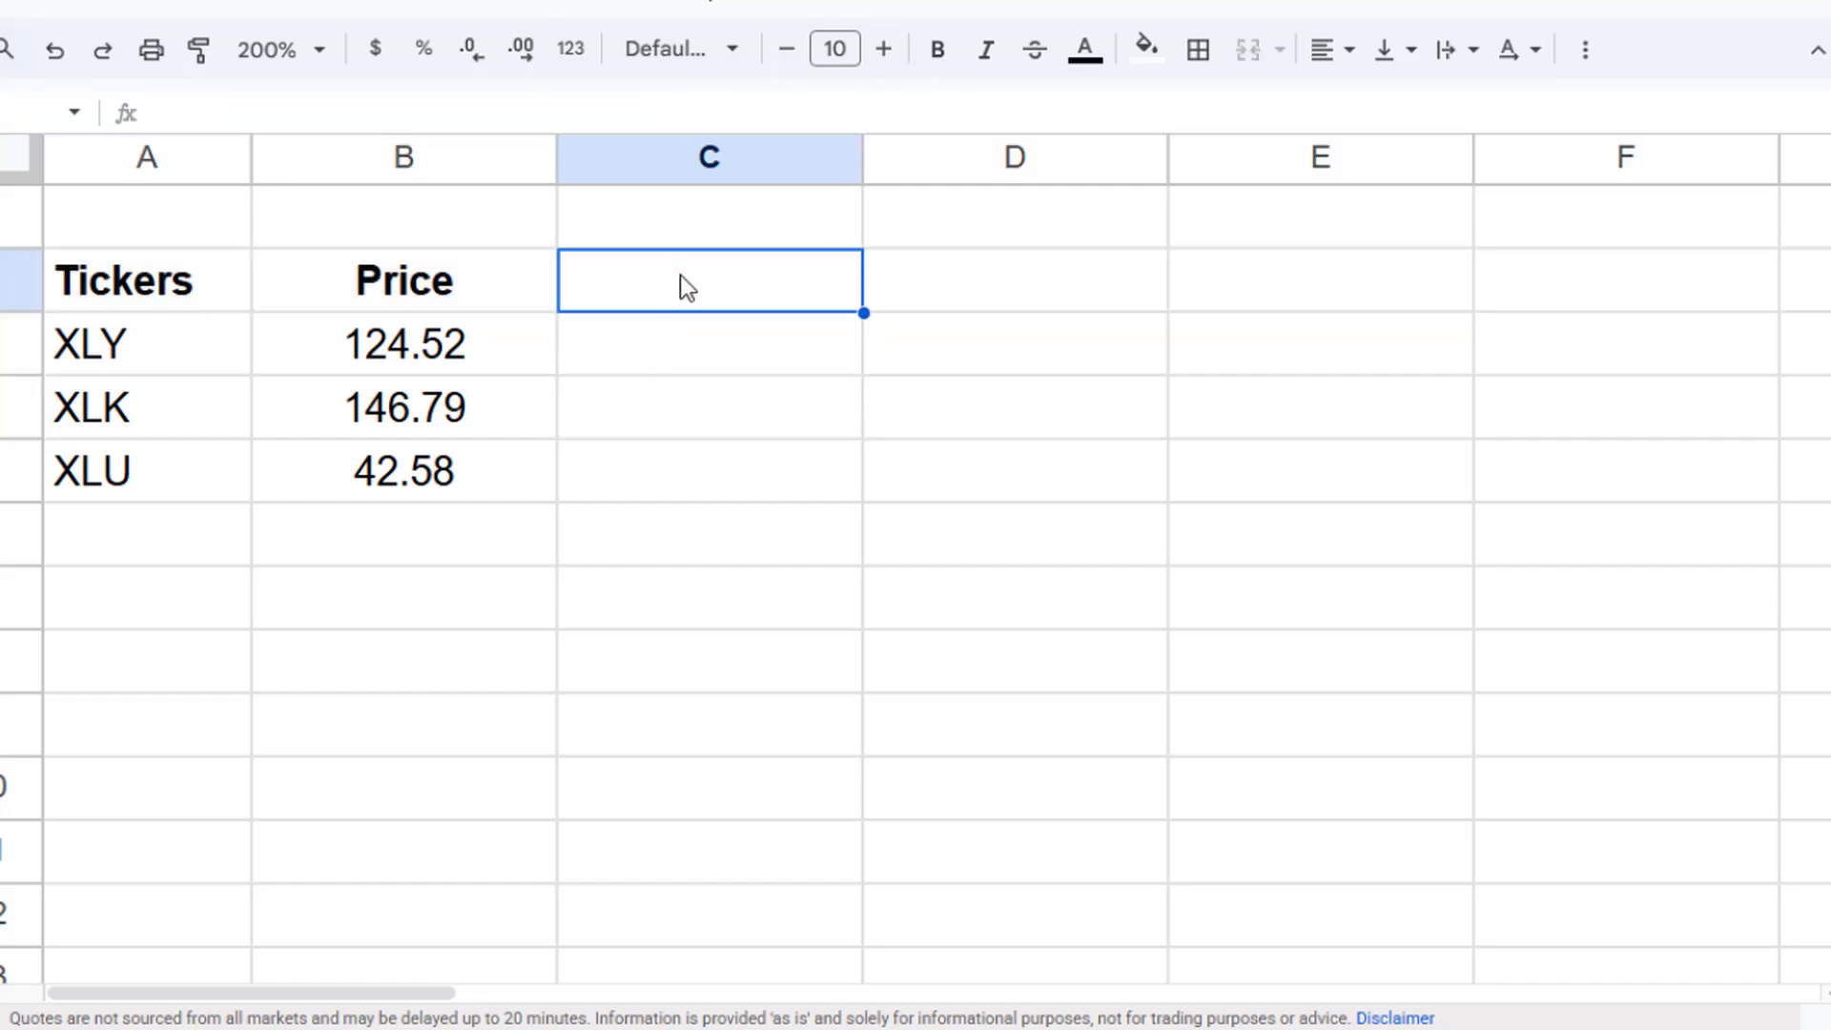
pyautogui.write('52')
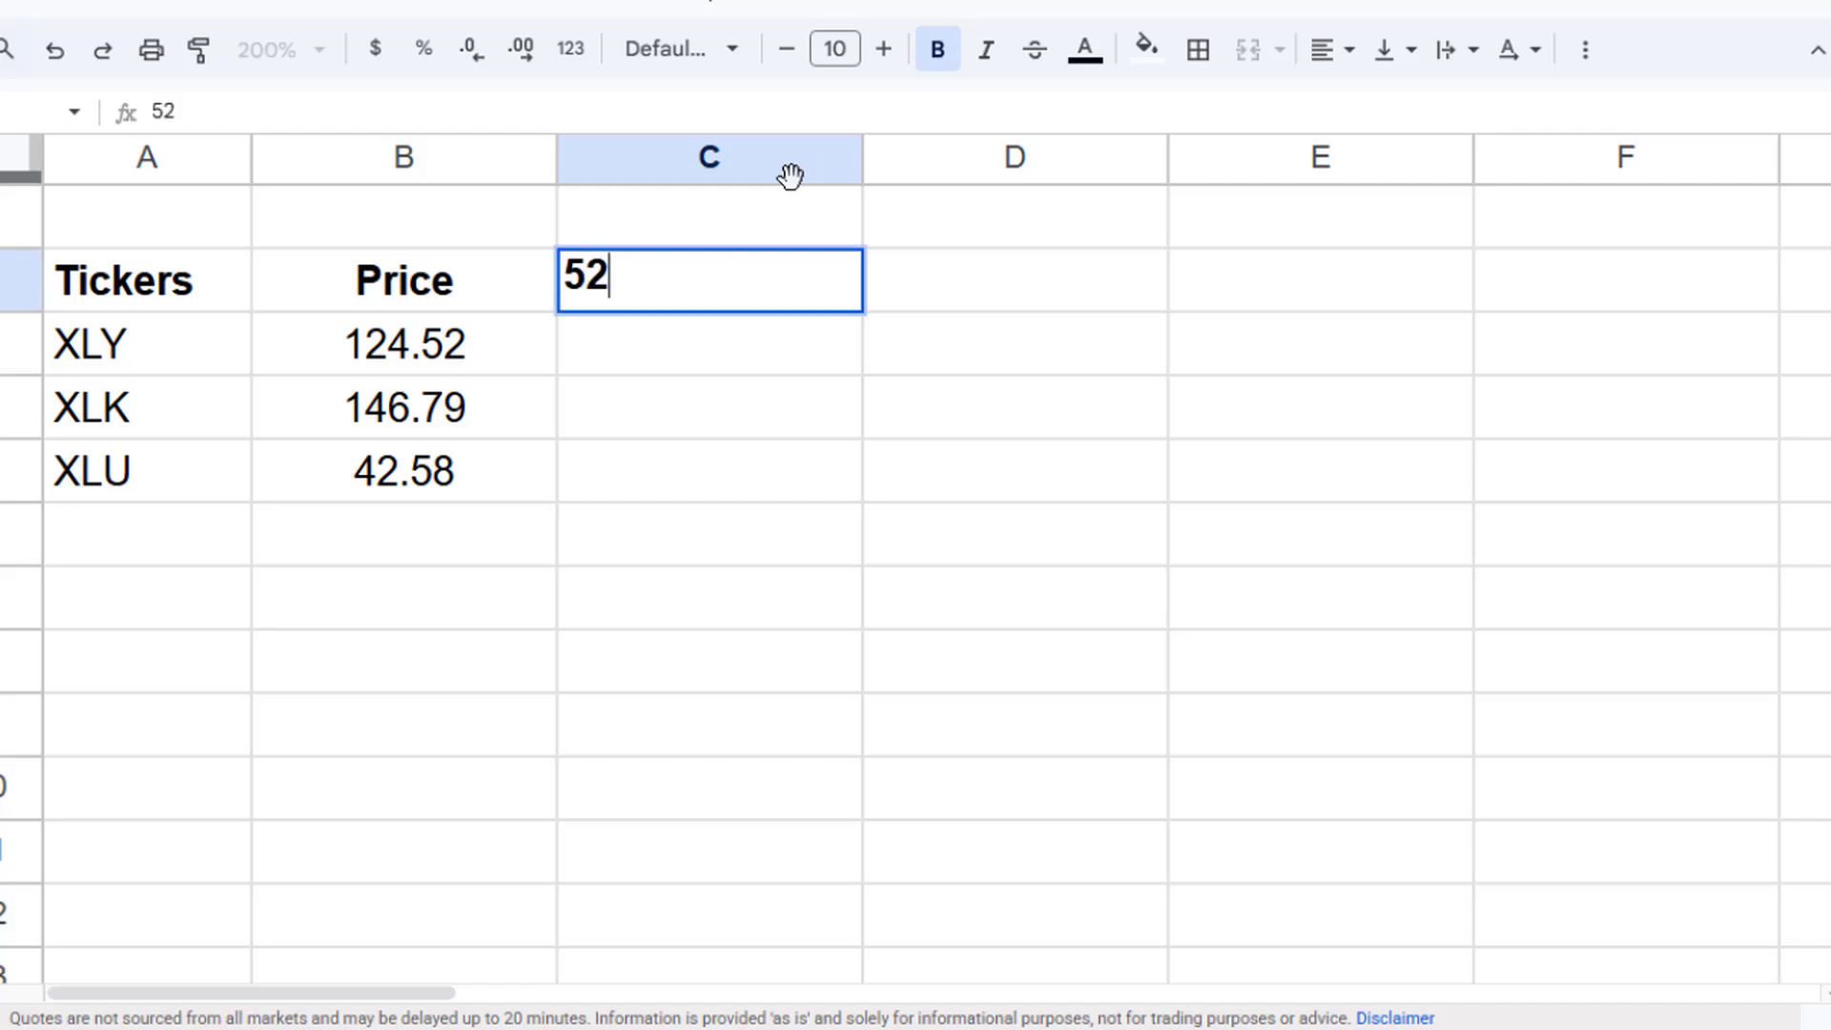
pyautogui.write(' W Low')
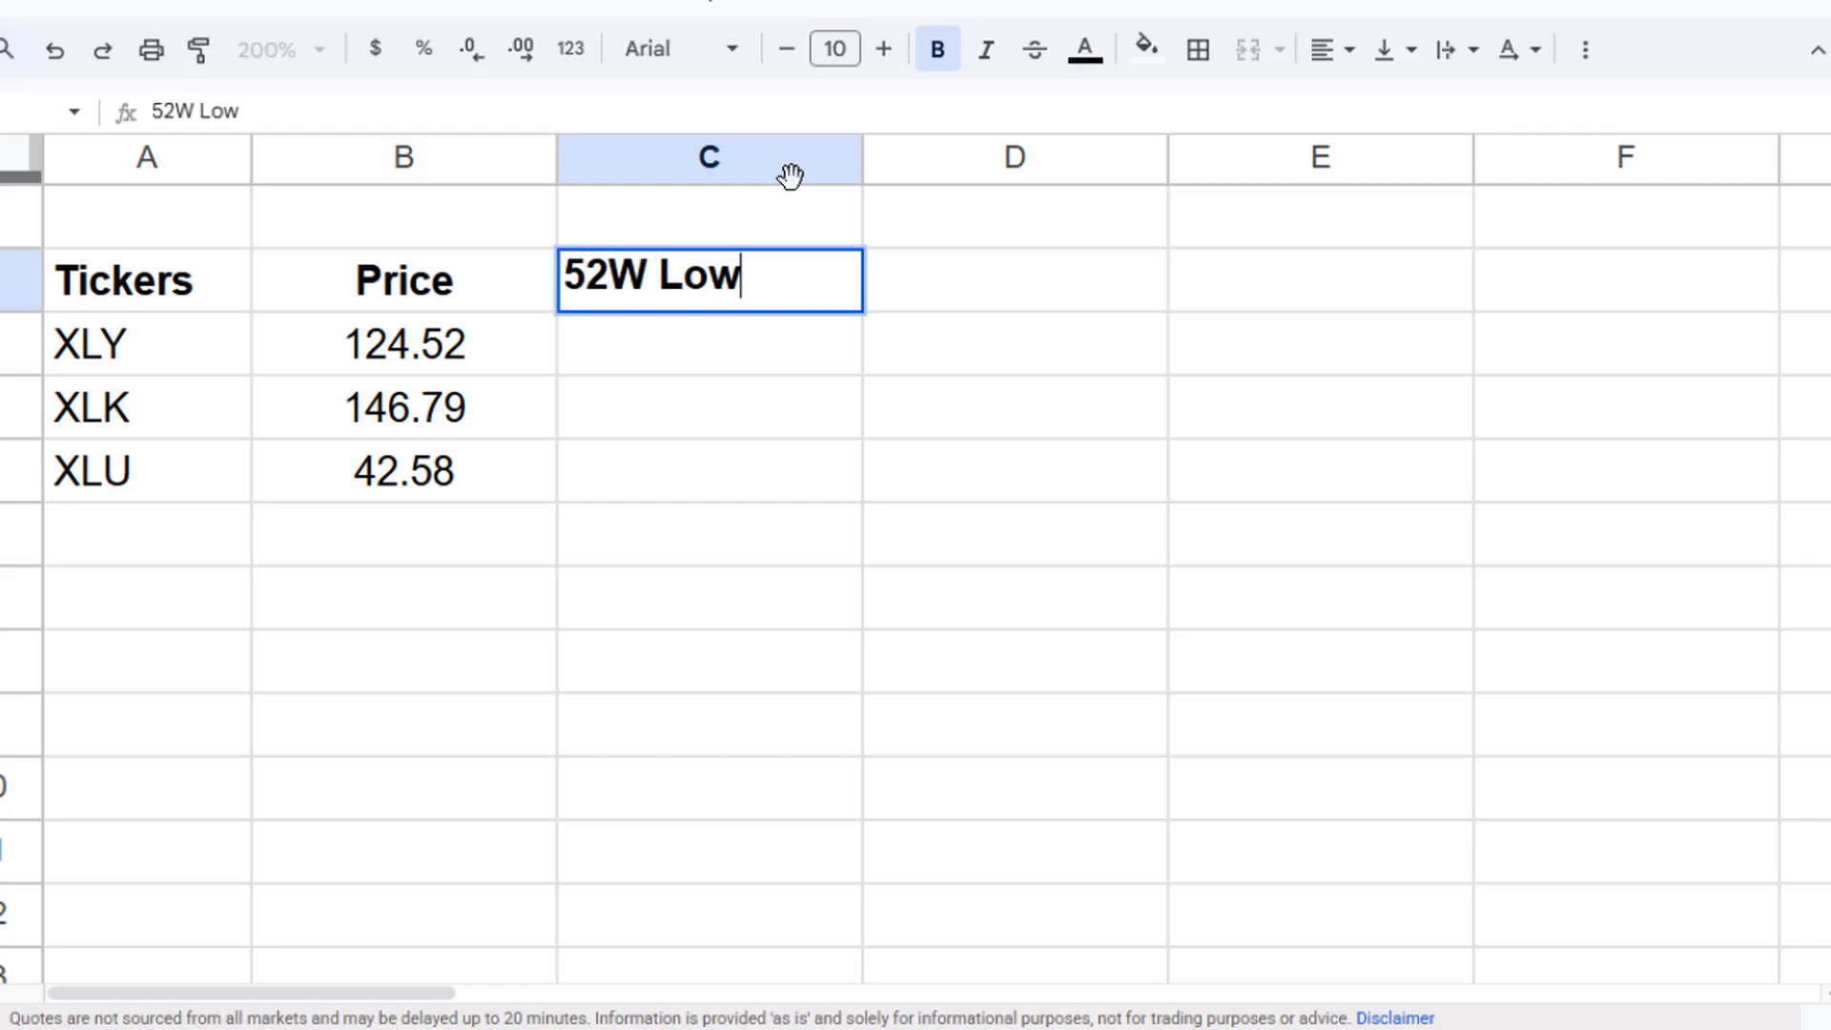
pyautogui.press('Tab')
pyautogui.write('51')
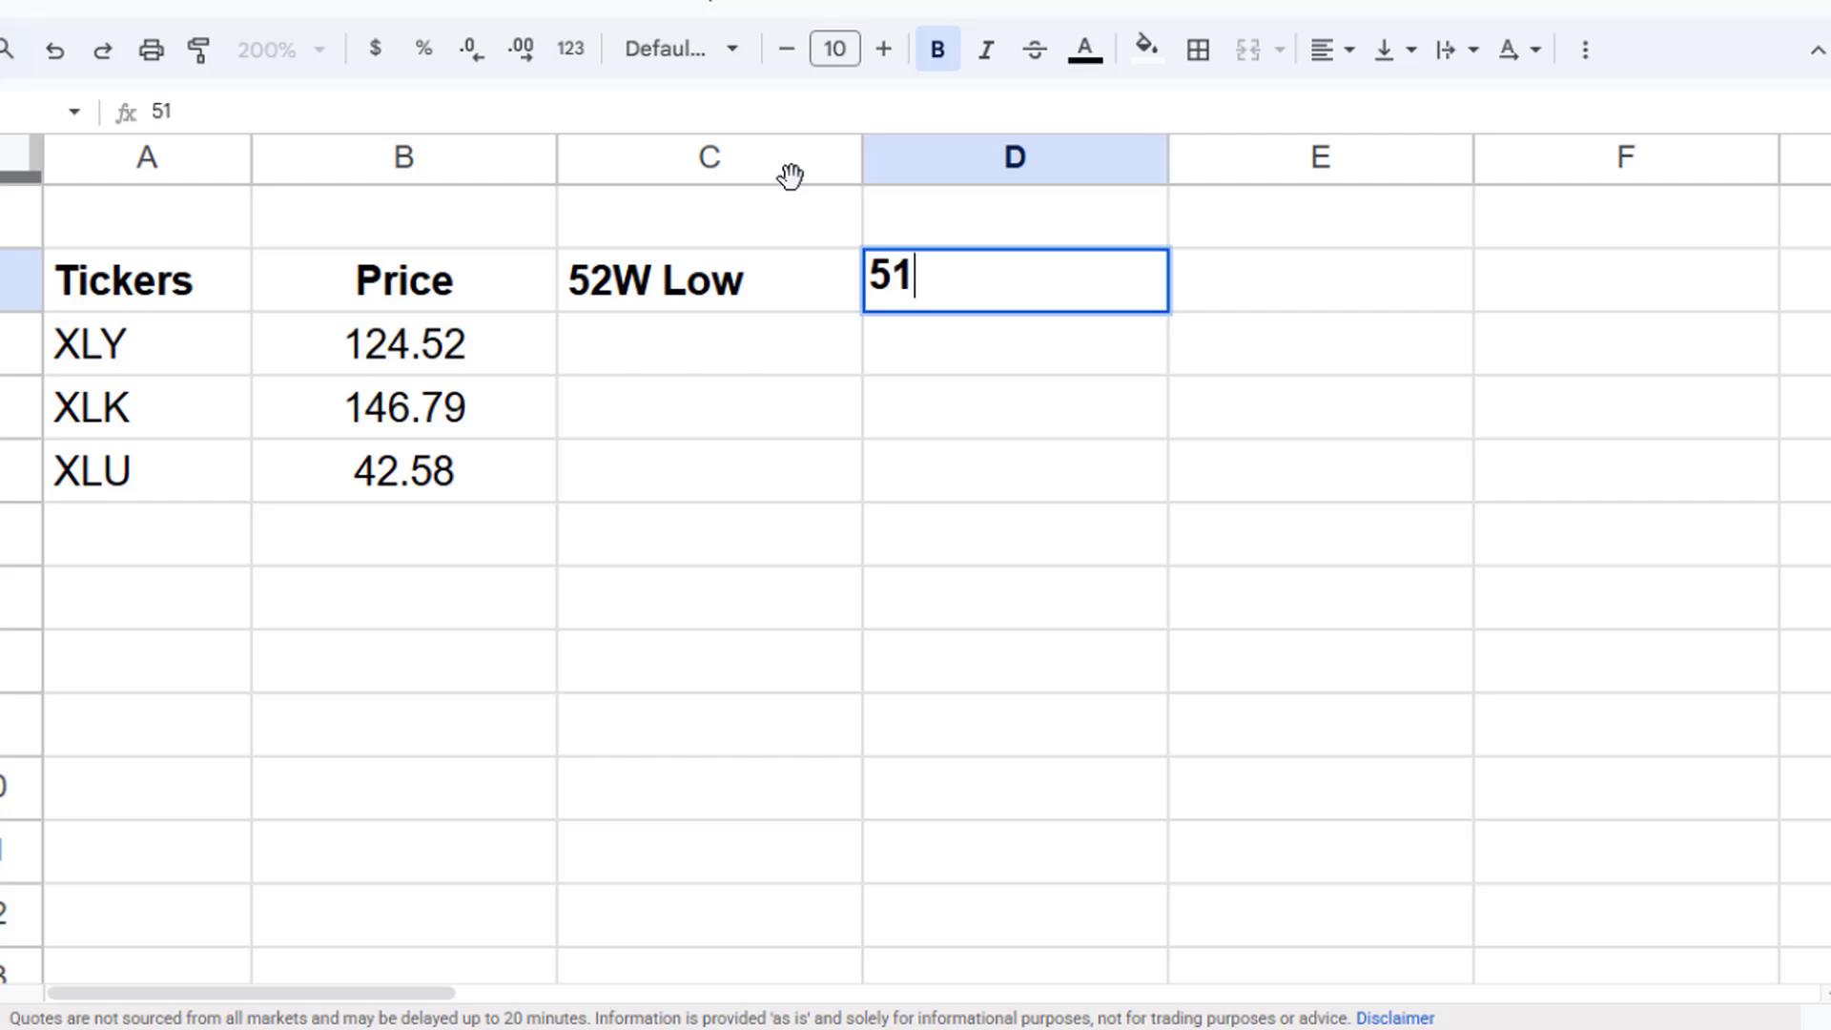
pyautogui.press('BackSpace')
pyautogui.write('2 W')
pyautogui.press('BackSpace')
pyautogui.press('BackSpace')
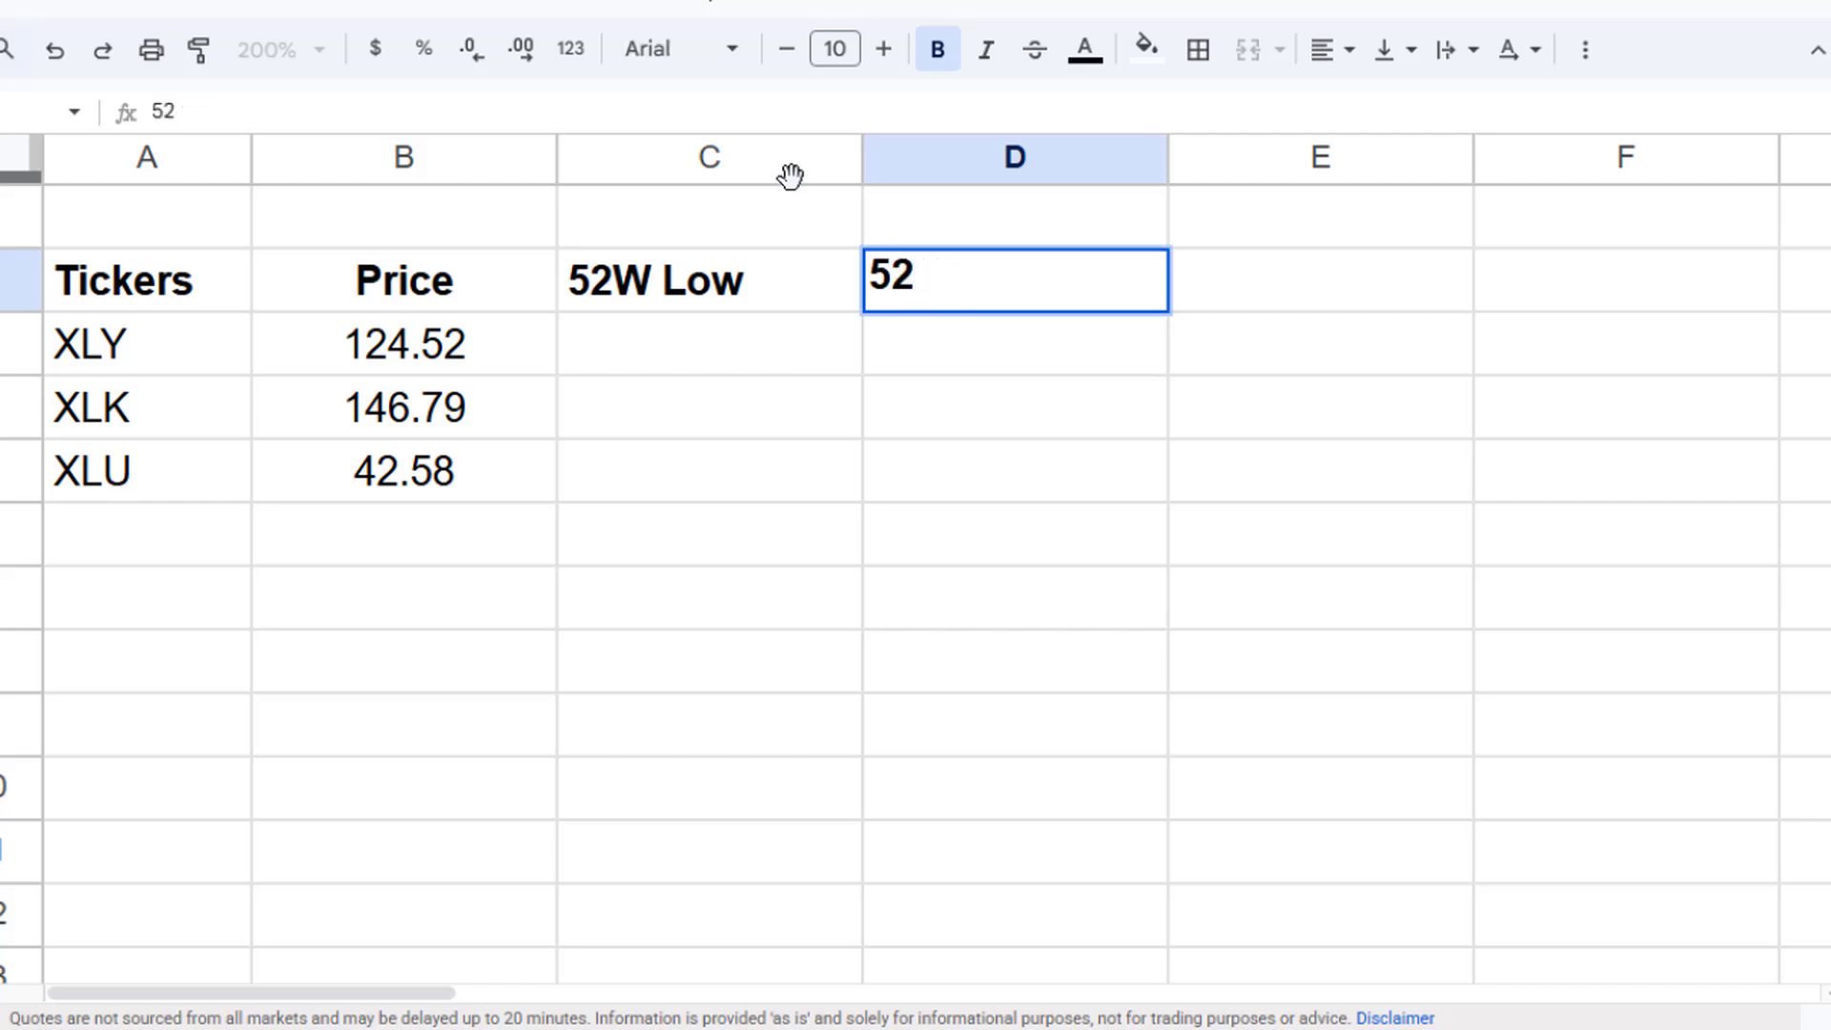
pyautogui.write('W High')
pyautogui.press('Return')
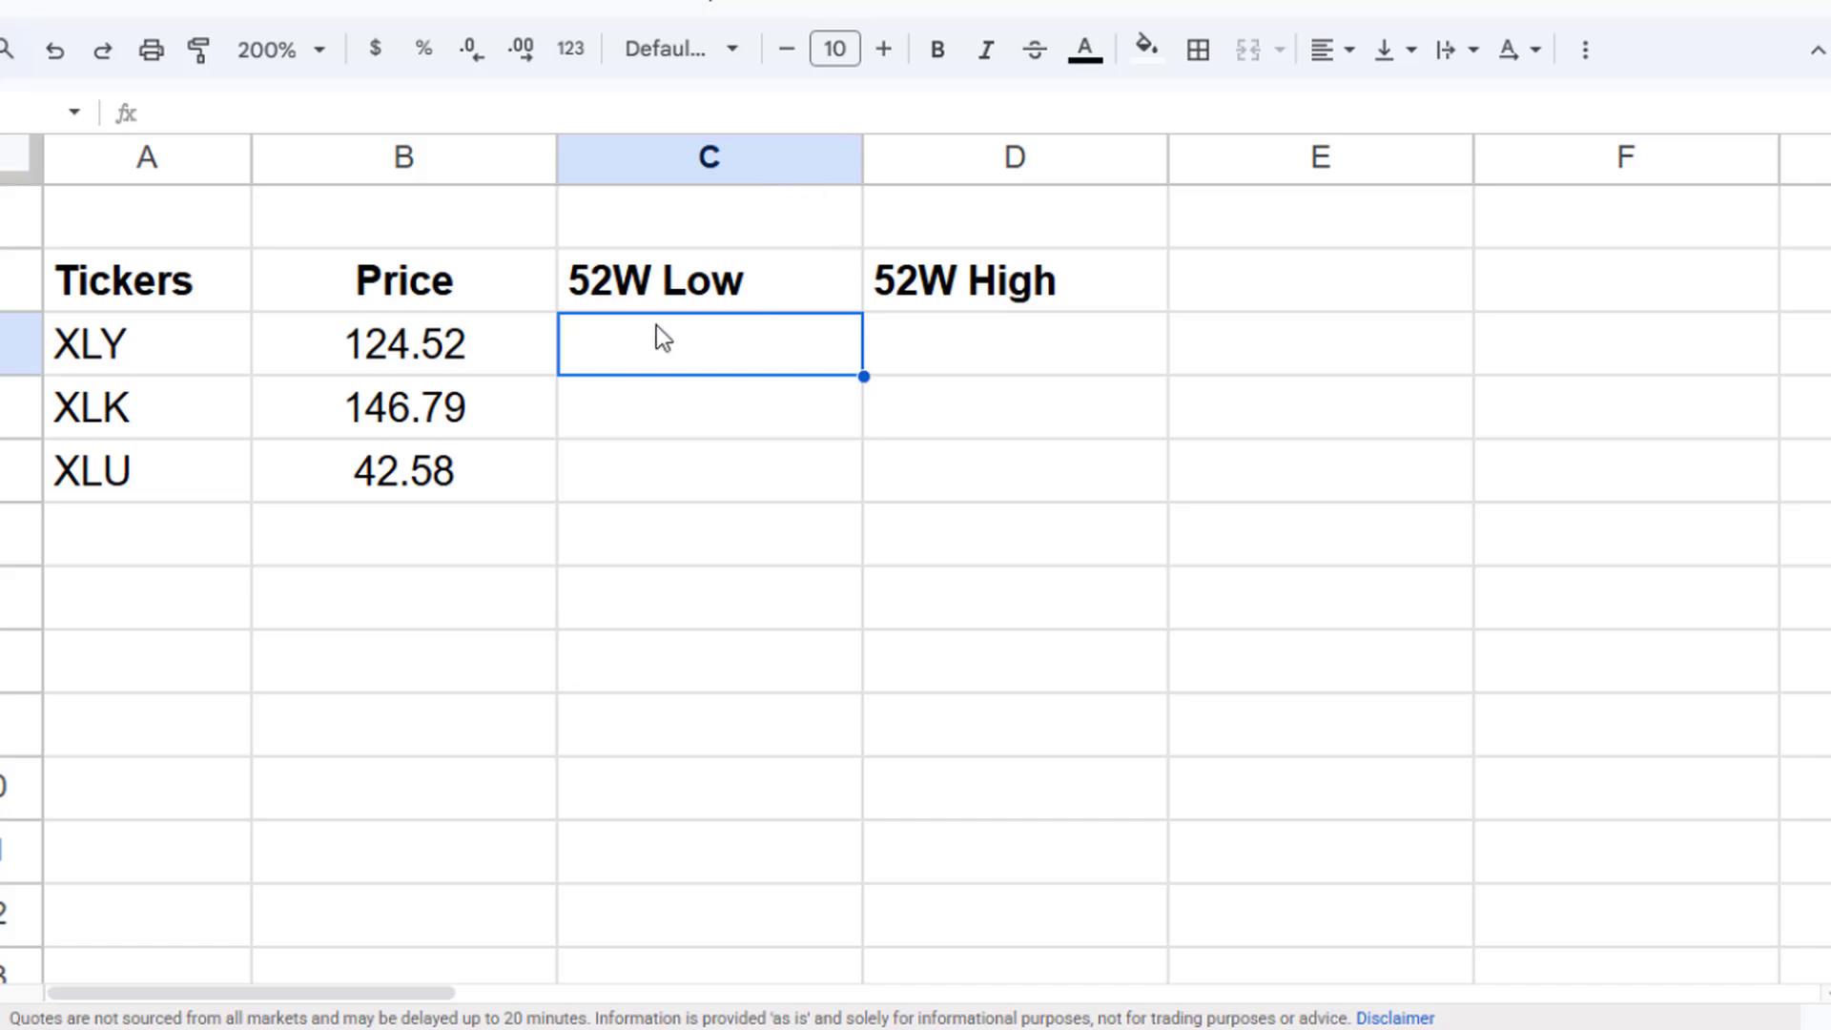
# - Enter =GOOGLEFINANCE(A3, "52low") in C3 for the XLY 52-week low
pyautogui.write('=')
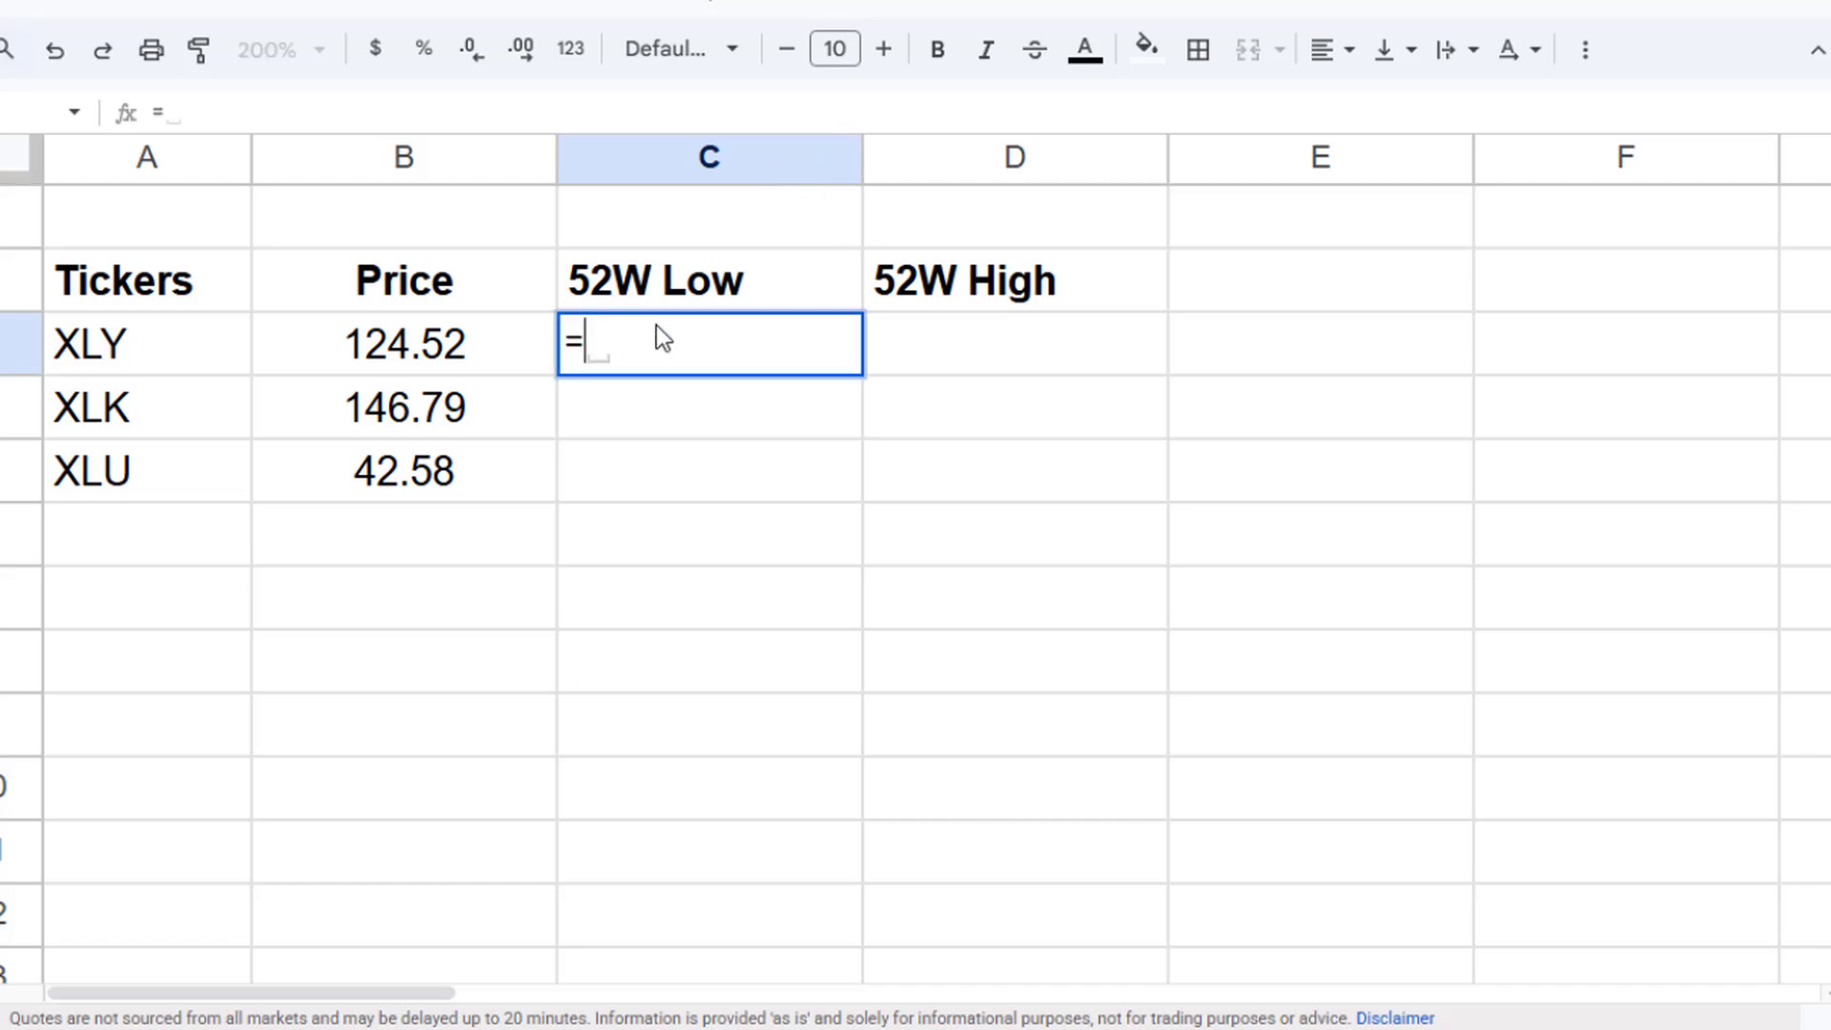
pyautogui.write('Goog')
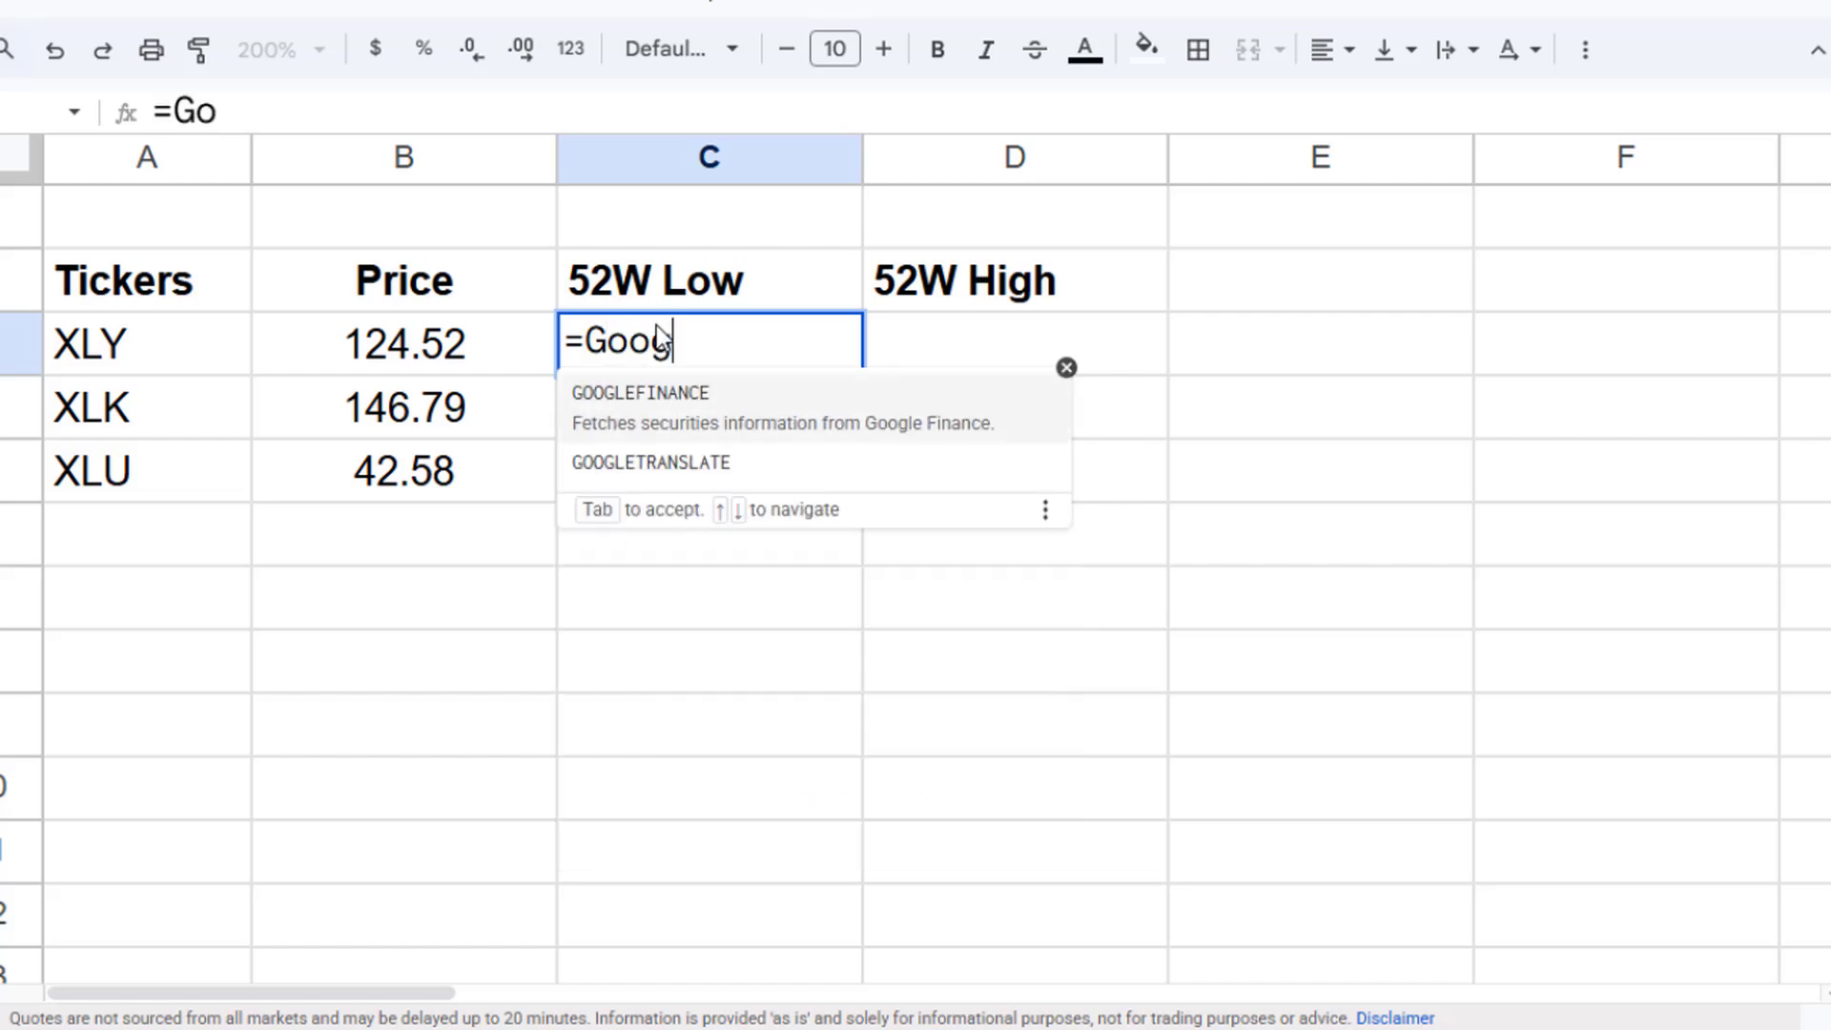
pyautogui.press('Tab')
pyautogui.press('Left')
pyautogui.press('Left')
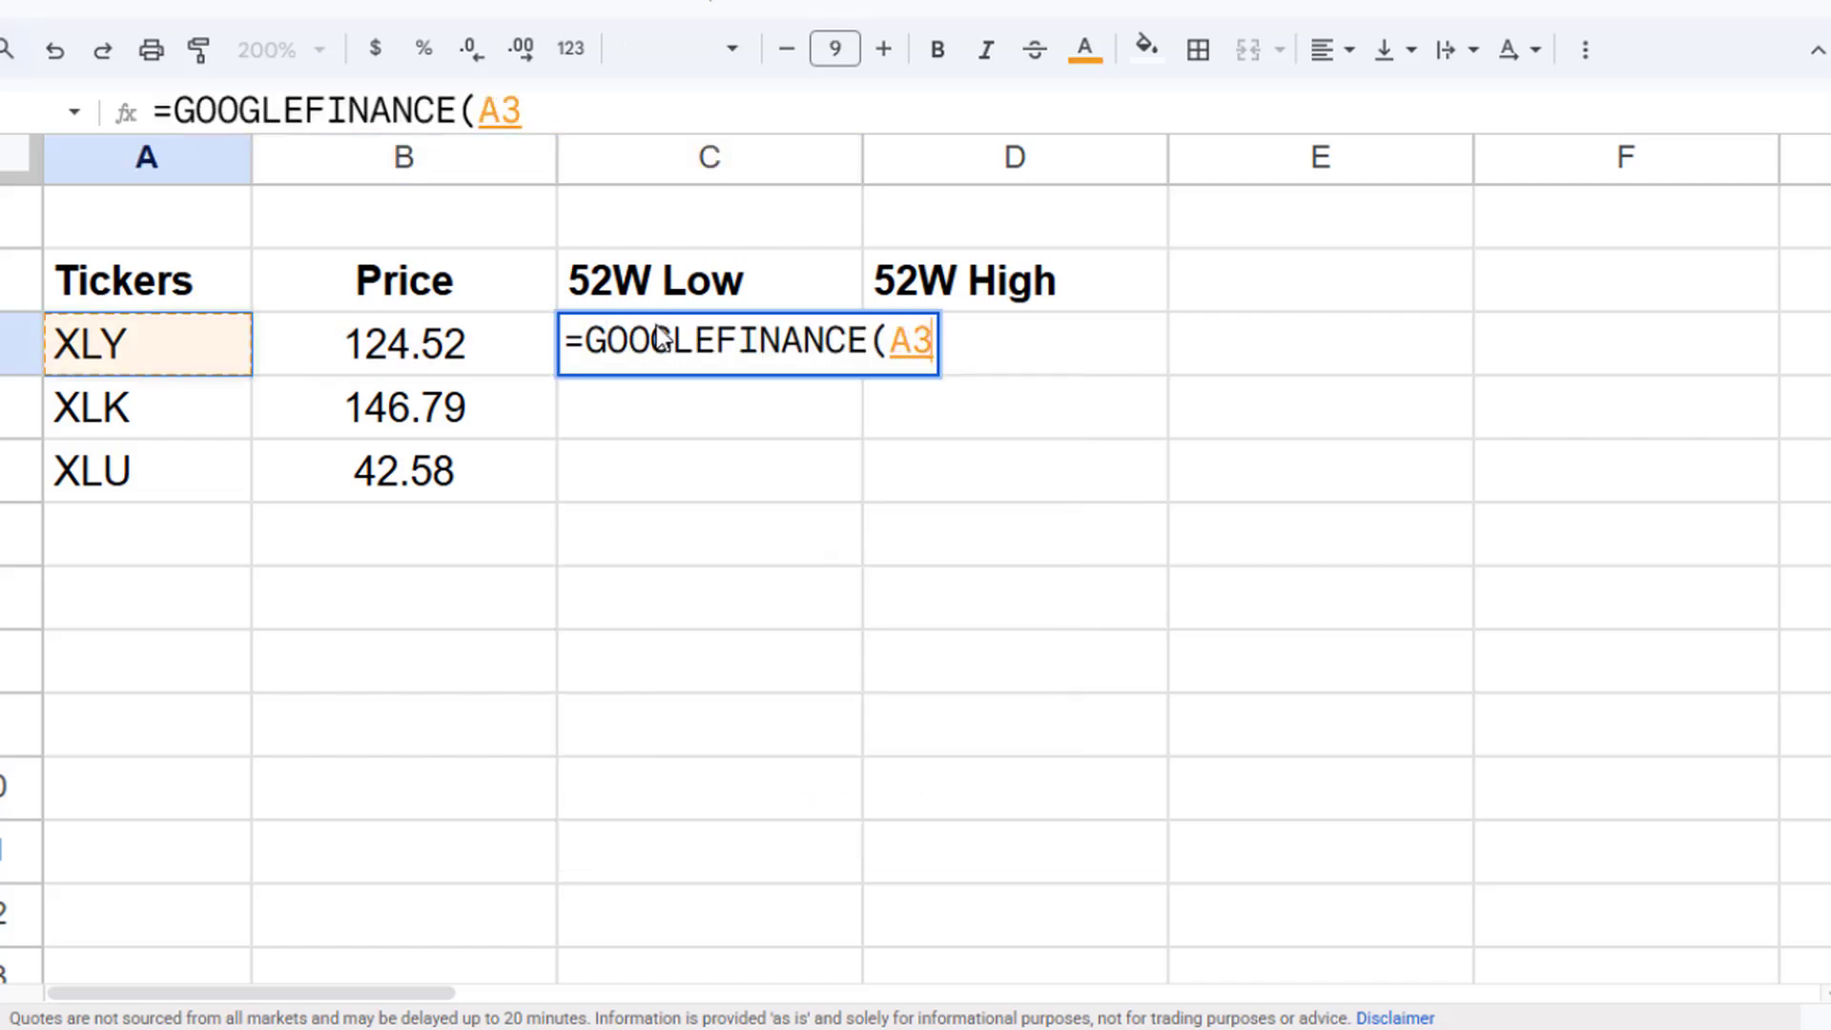
pyautogui.write(', "')
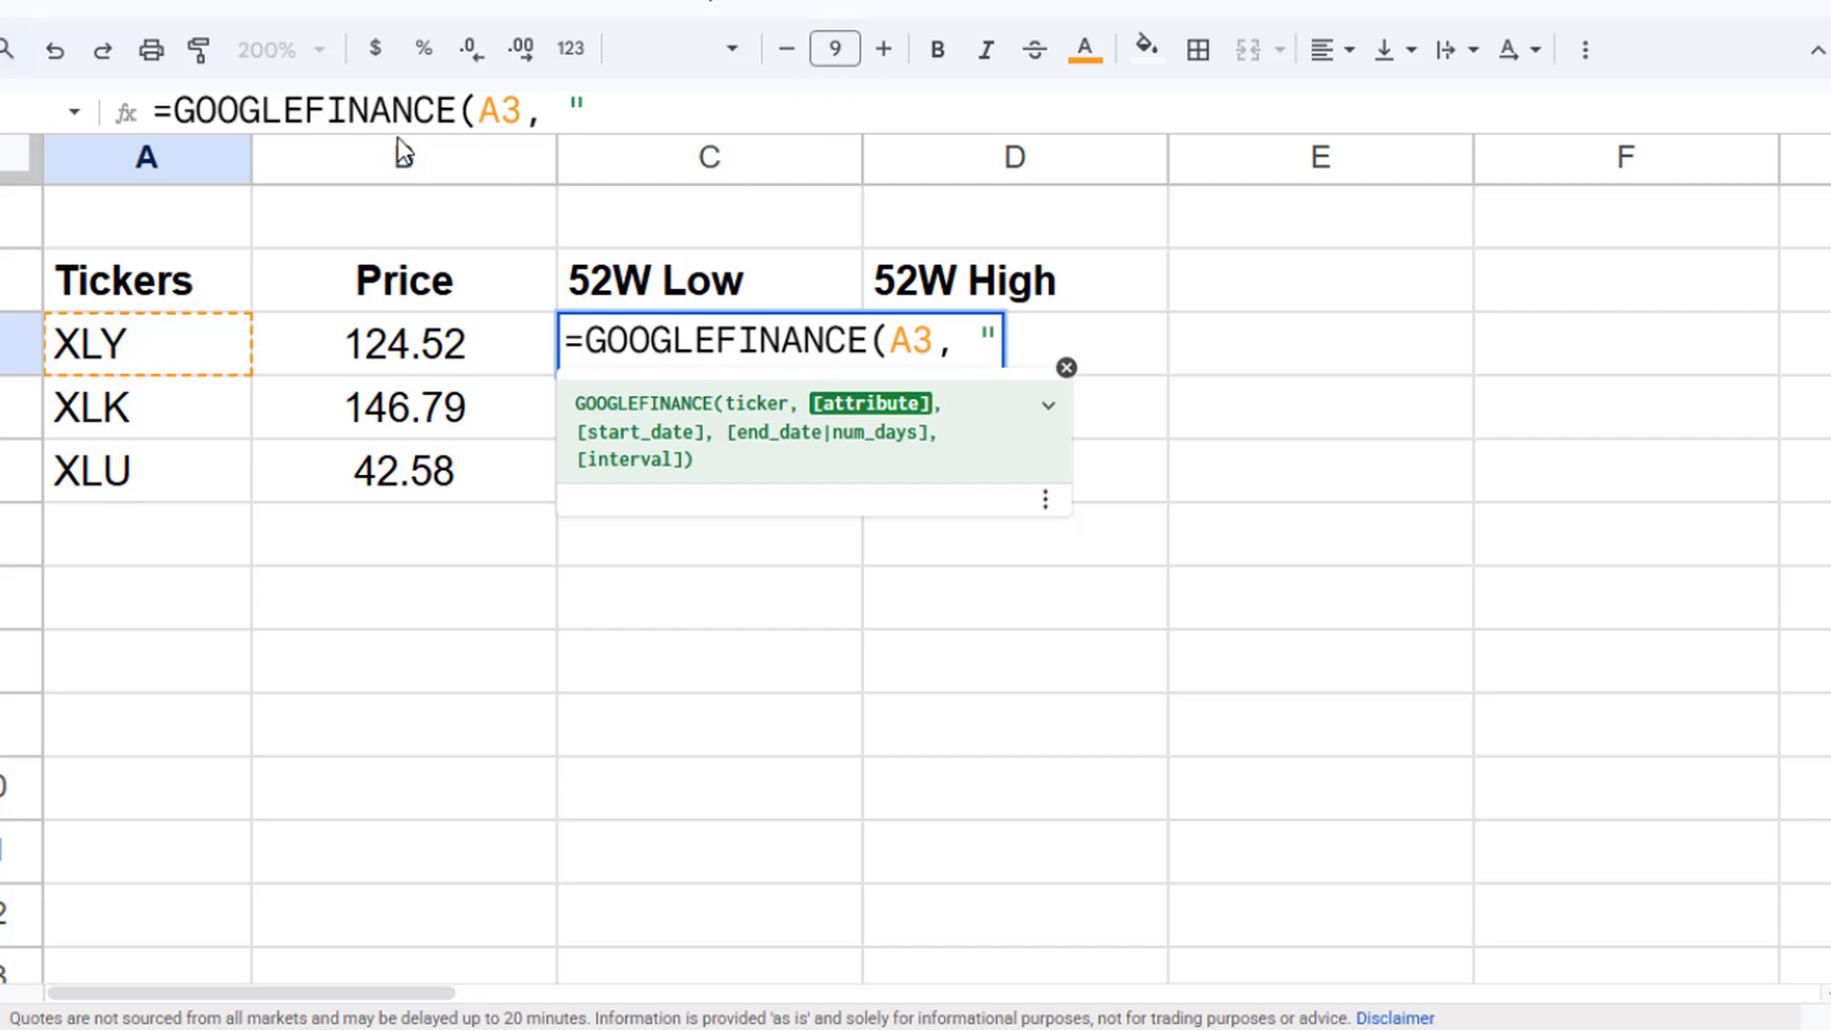
pyautogui.click(644, 100)
pyautogui.write('52')
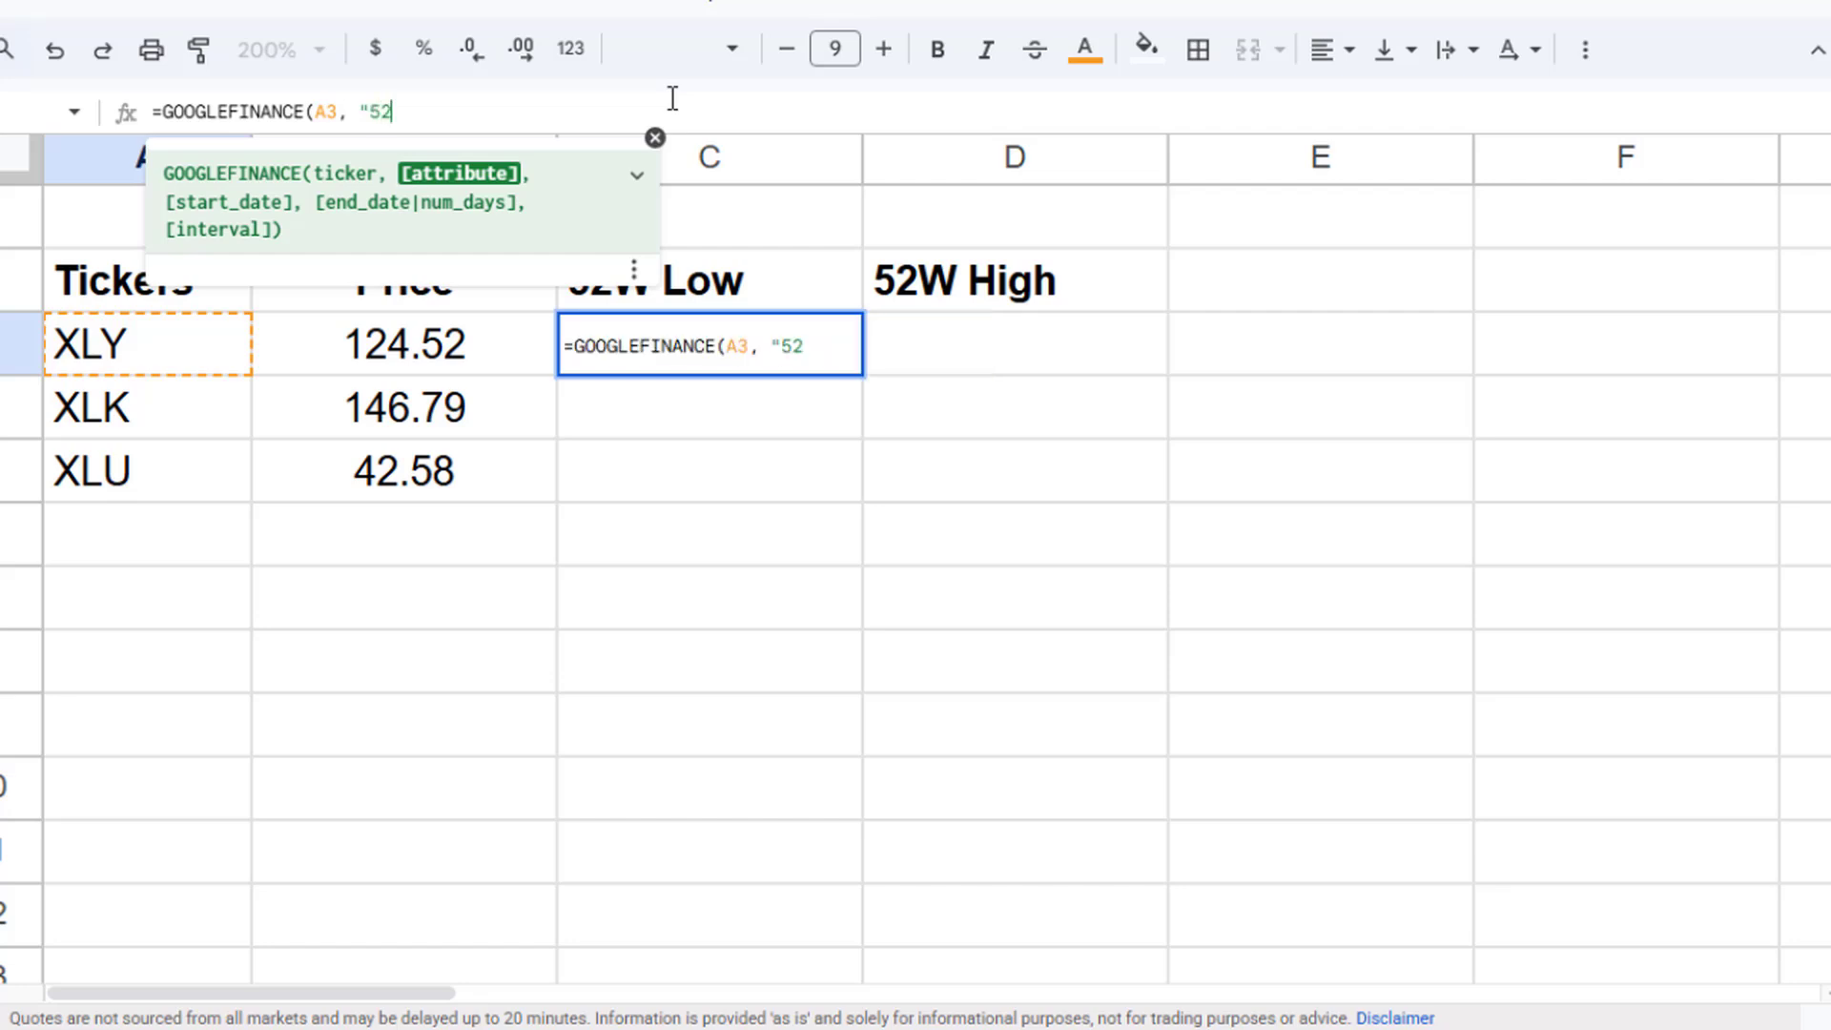
pyautogui.write('low")')
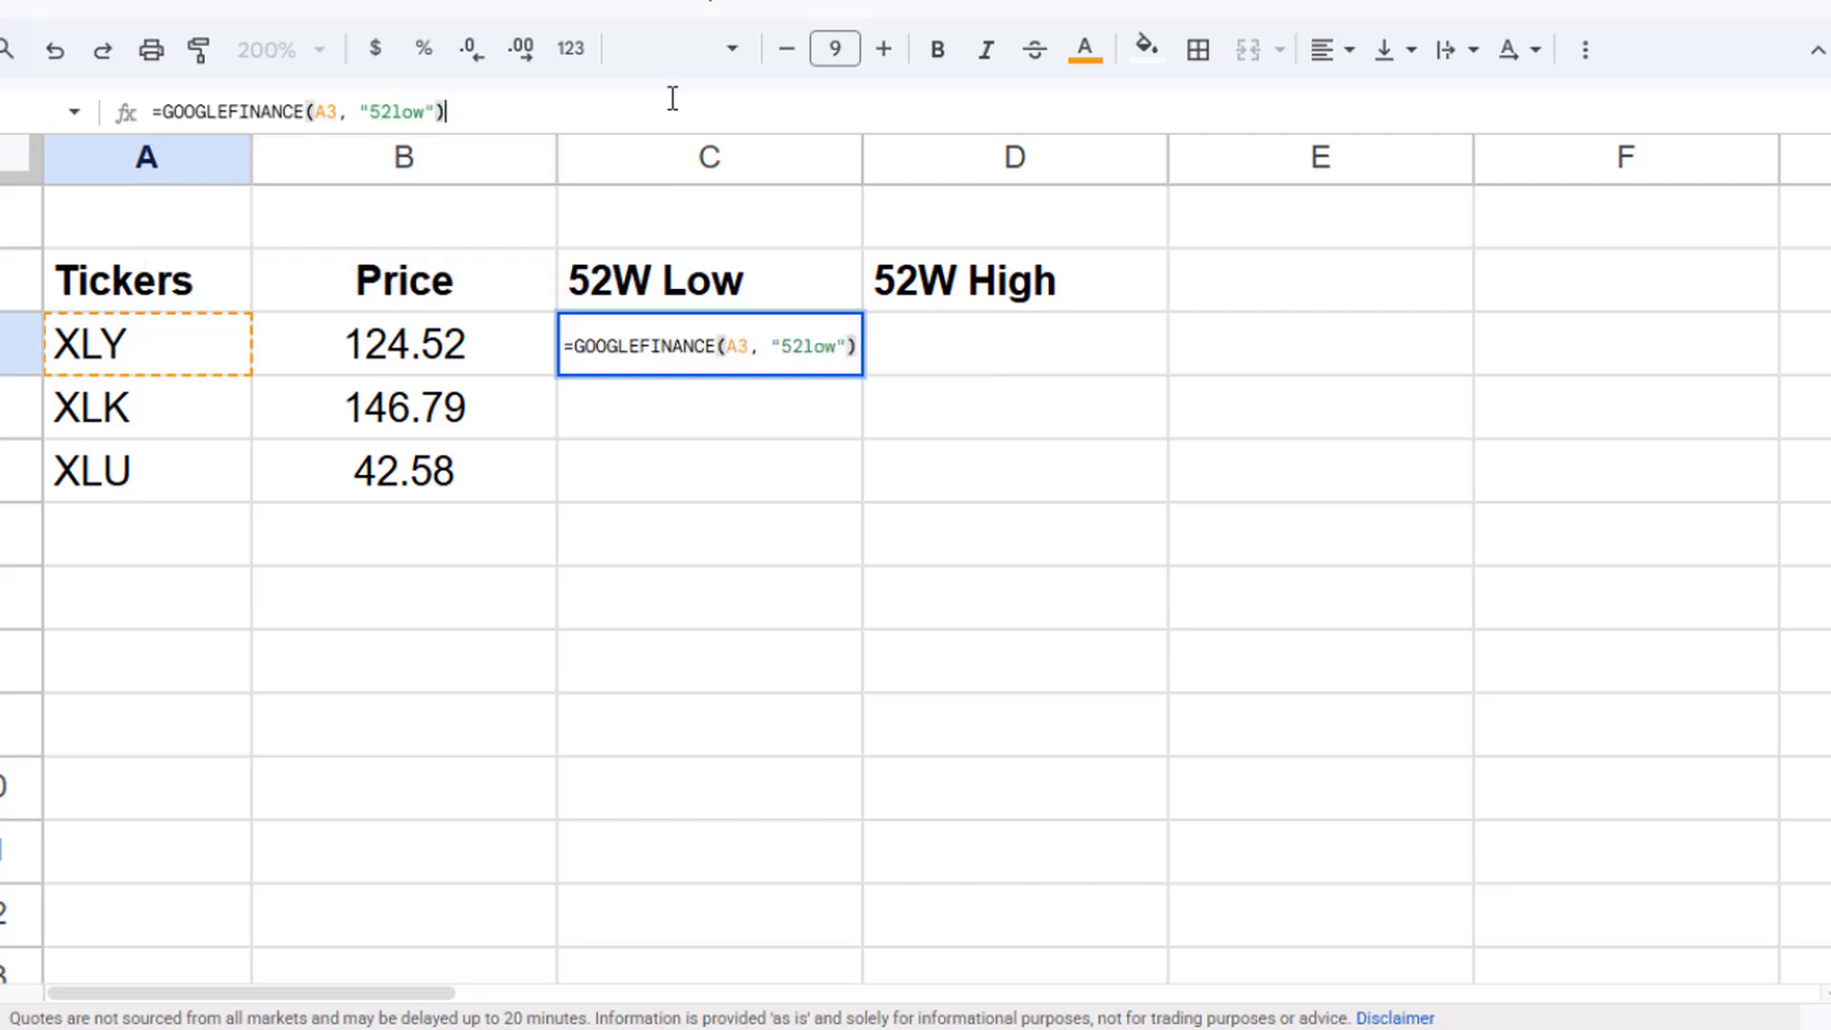
pyautogui.press('Return')
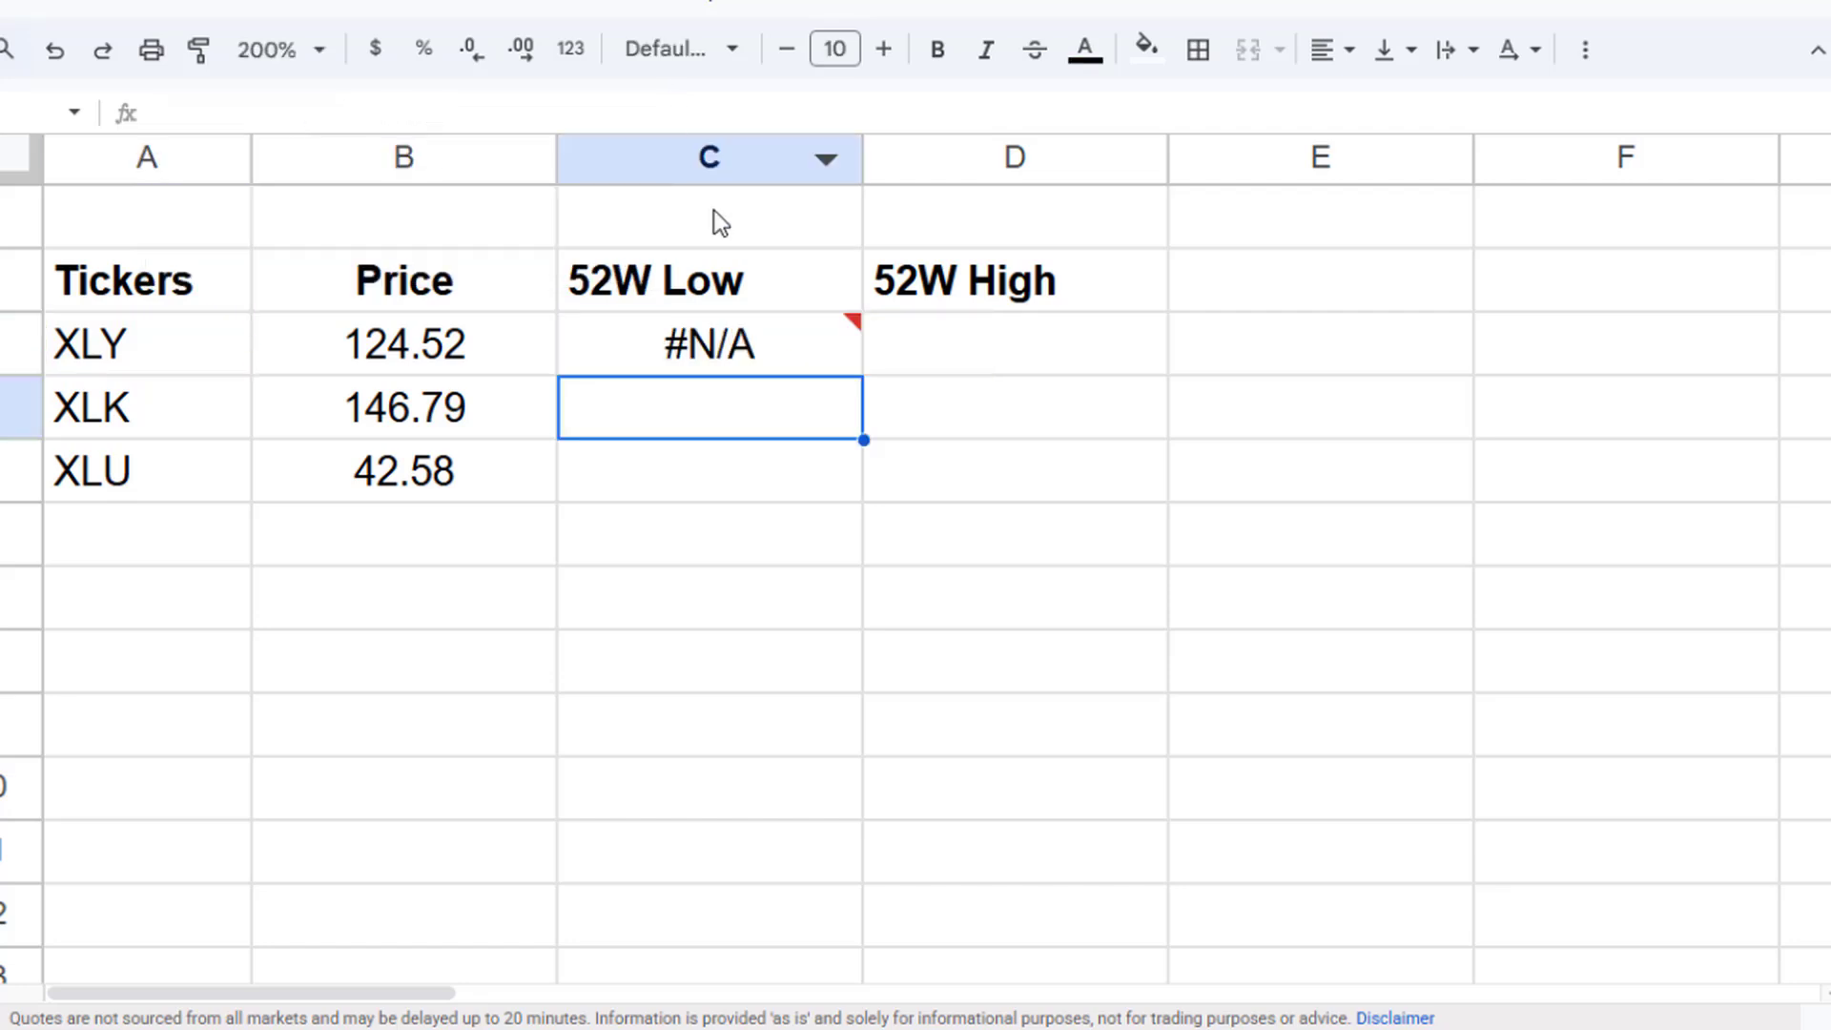
# - Change the C3 formula's attribute to "low52" and accept the suggested autofill down to C5
pyautogui.click(707, 343)
pyautogui.moveTo(700, 343)
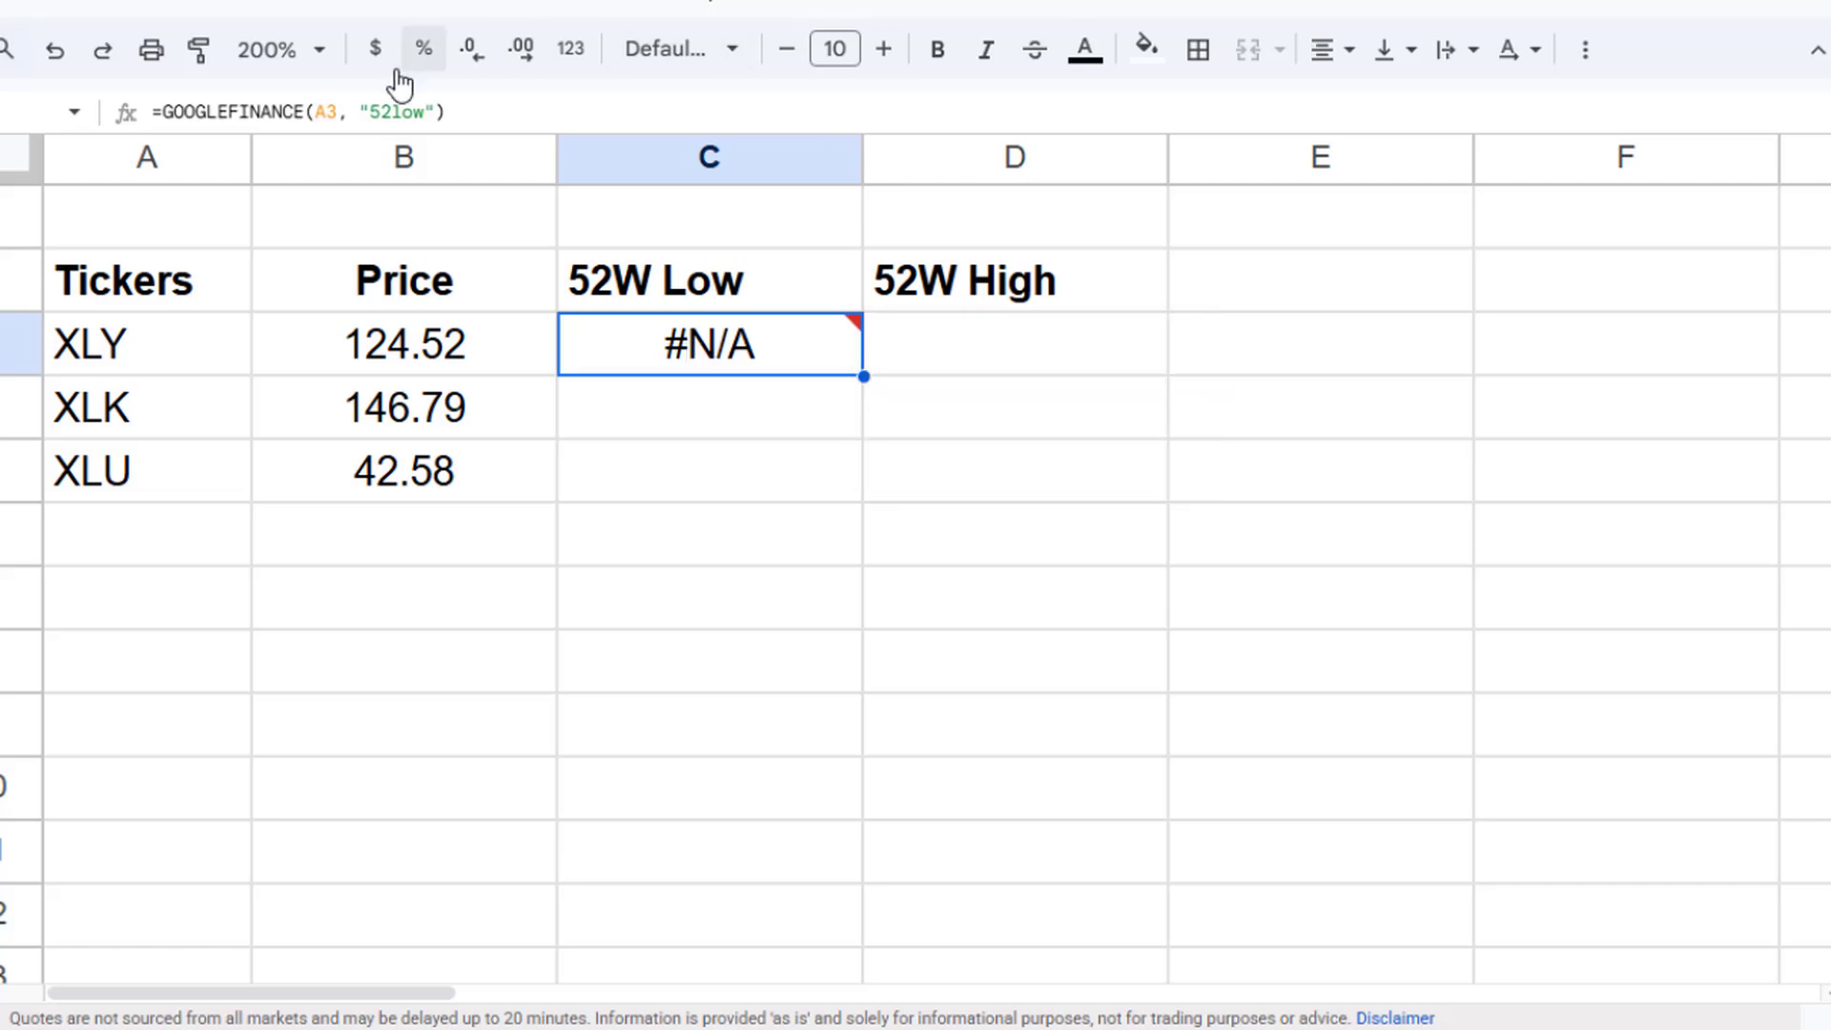
pyautogui.press('Return')
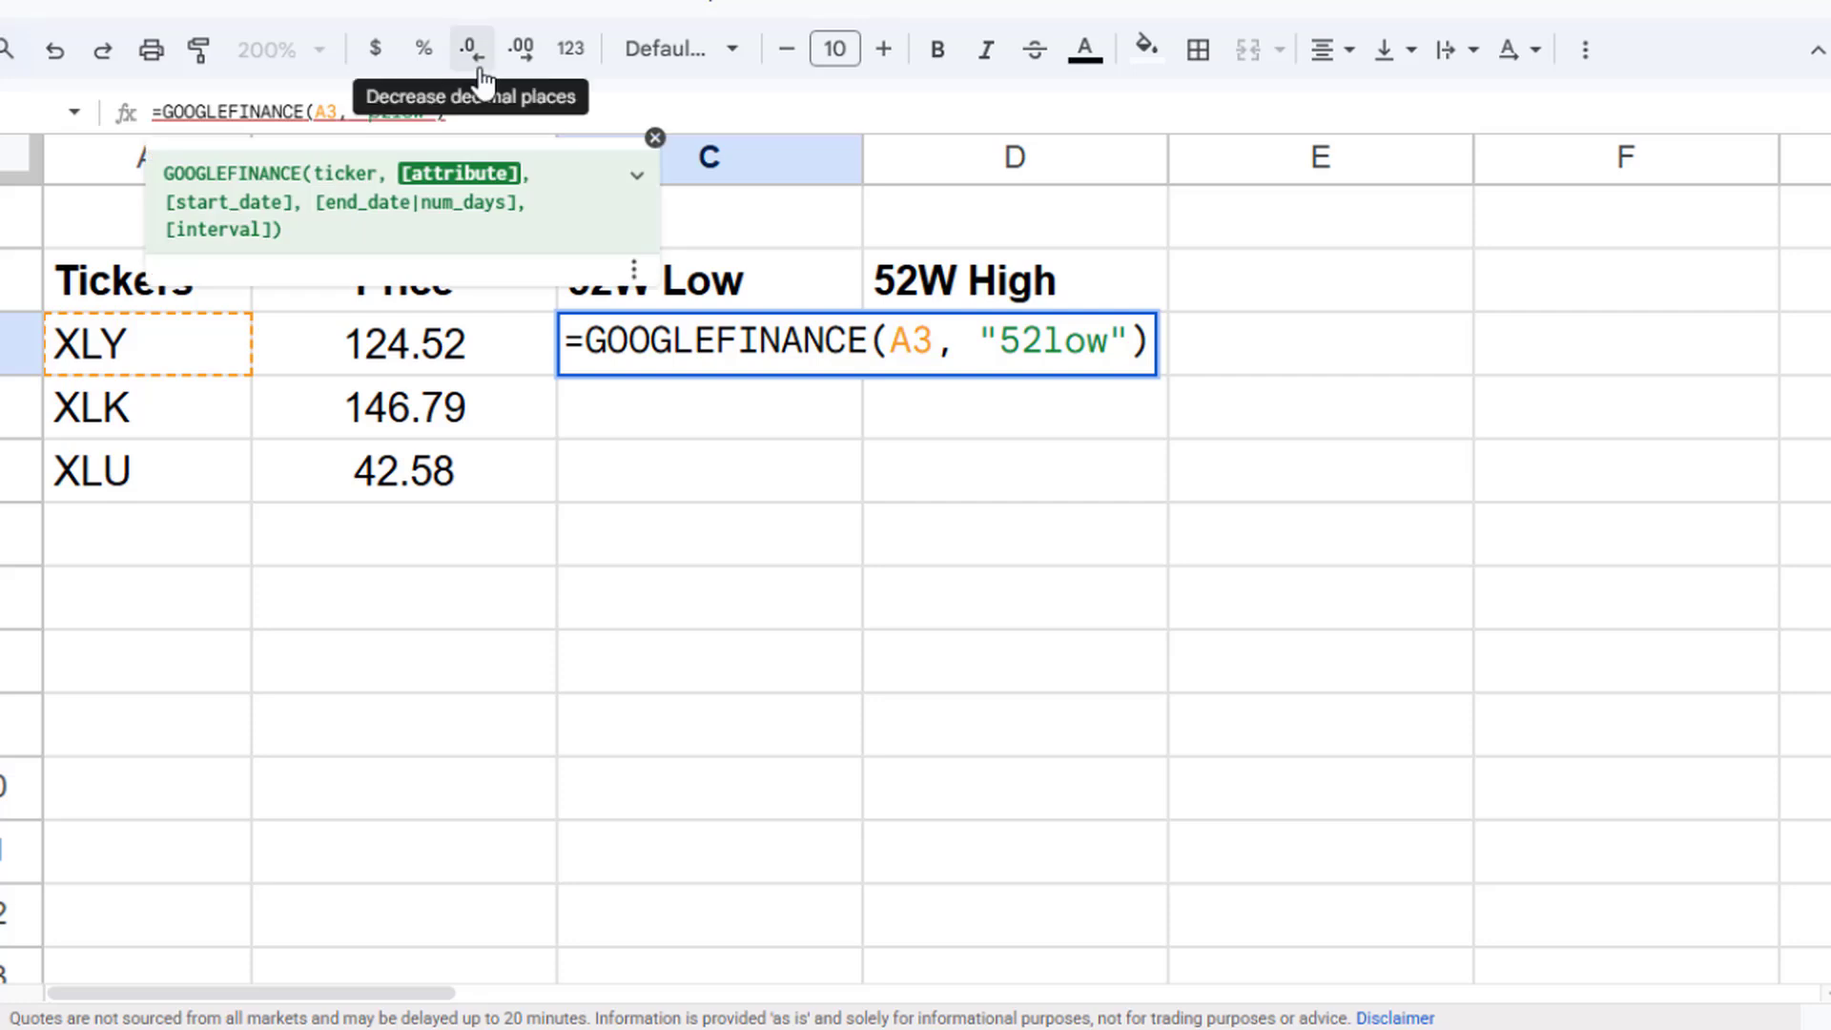
pyautogui.write('low')
pyautogui.press('Right')
pyautogui.press('Right')
pyautogui.press('Right')
pyautogui.press('BackSpace')
pyautogui.press('Delete')
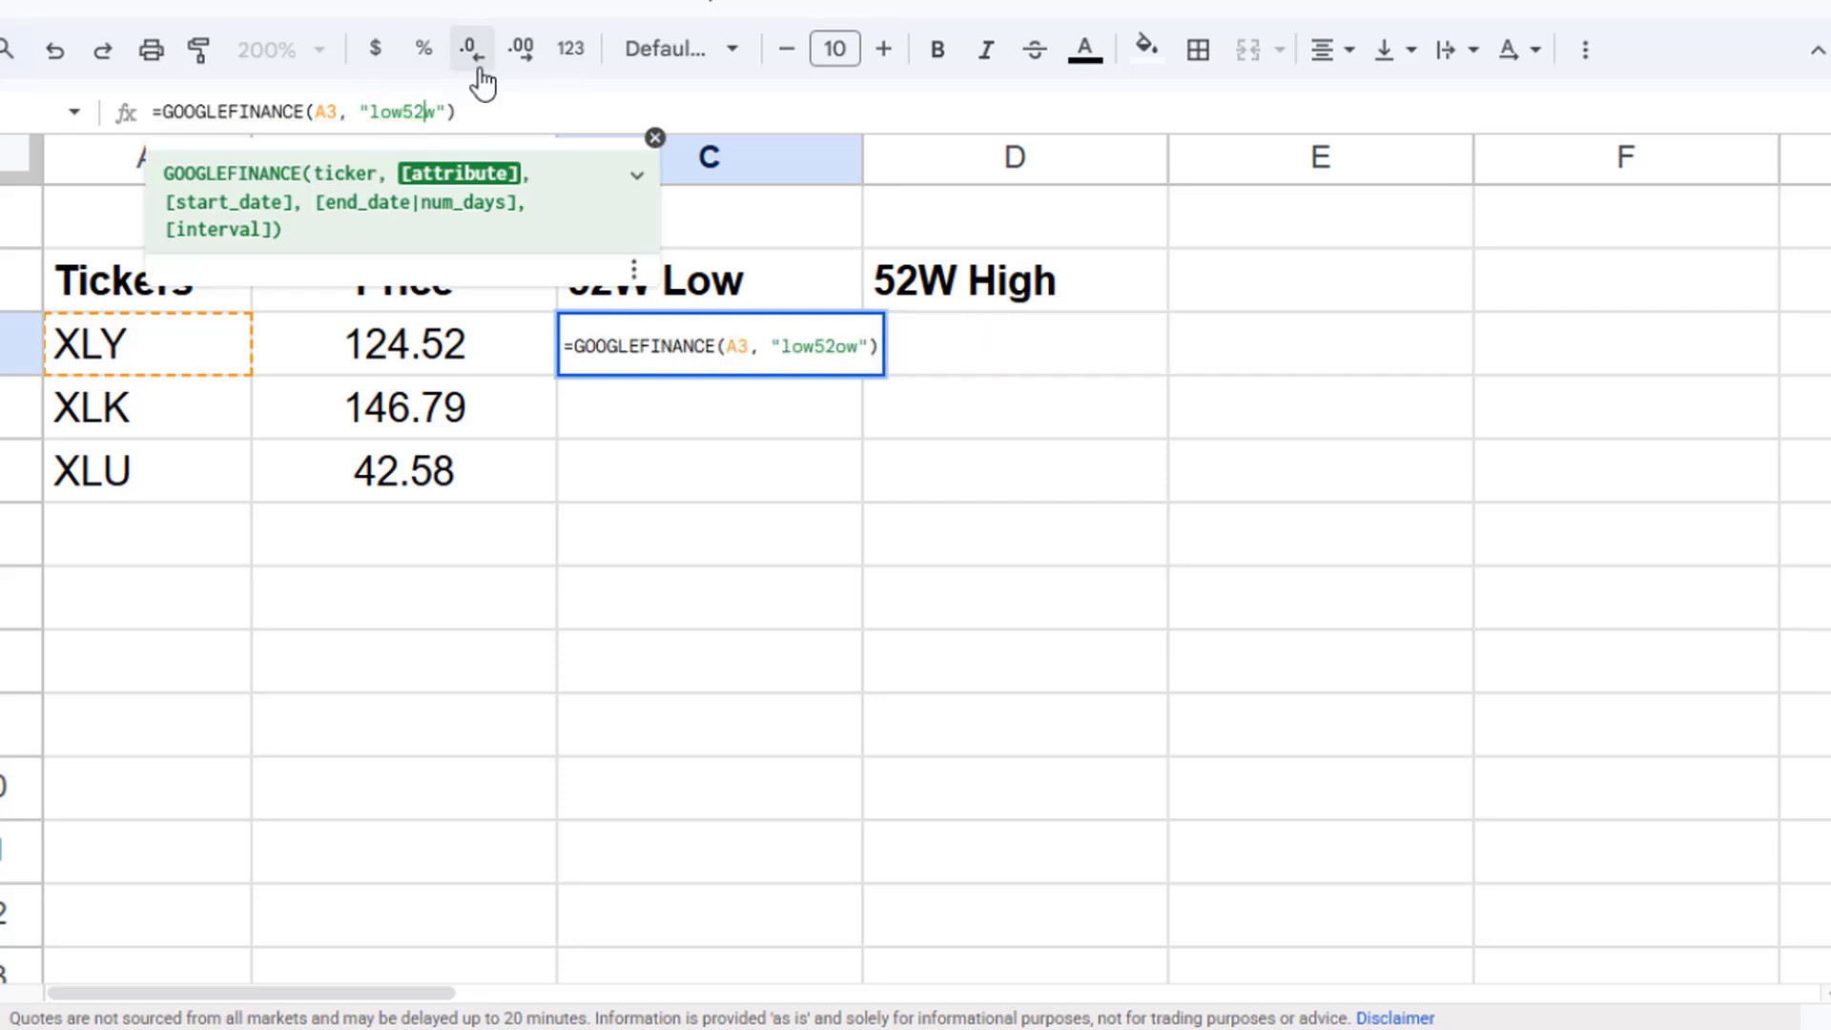
pyautogui.press('Delete')
pyautogui.press('Return')
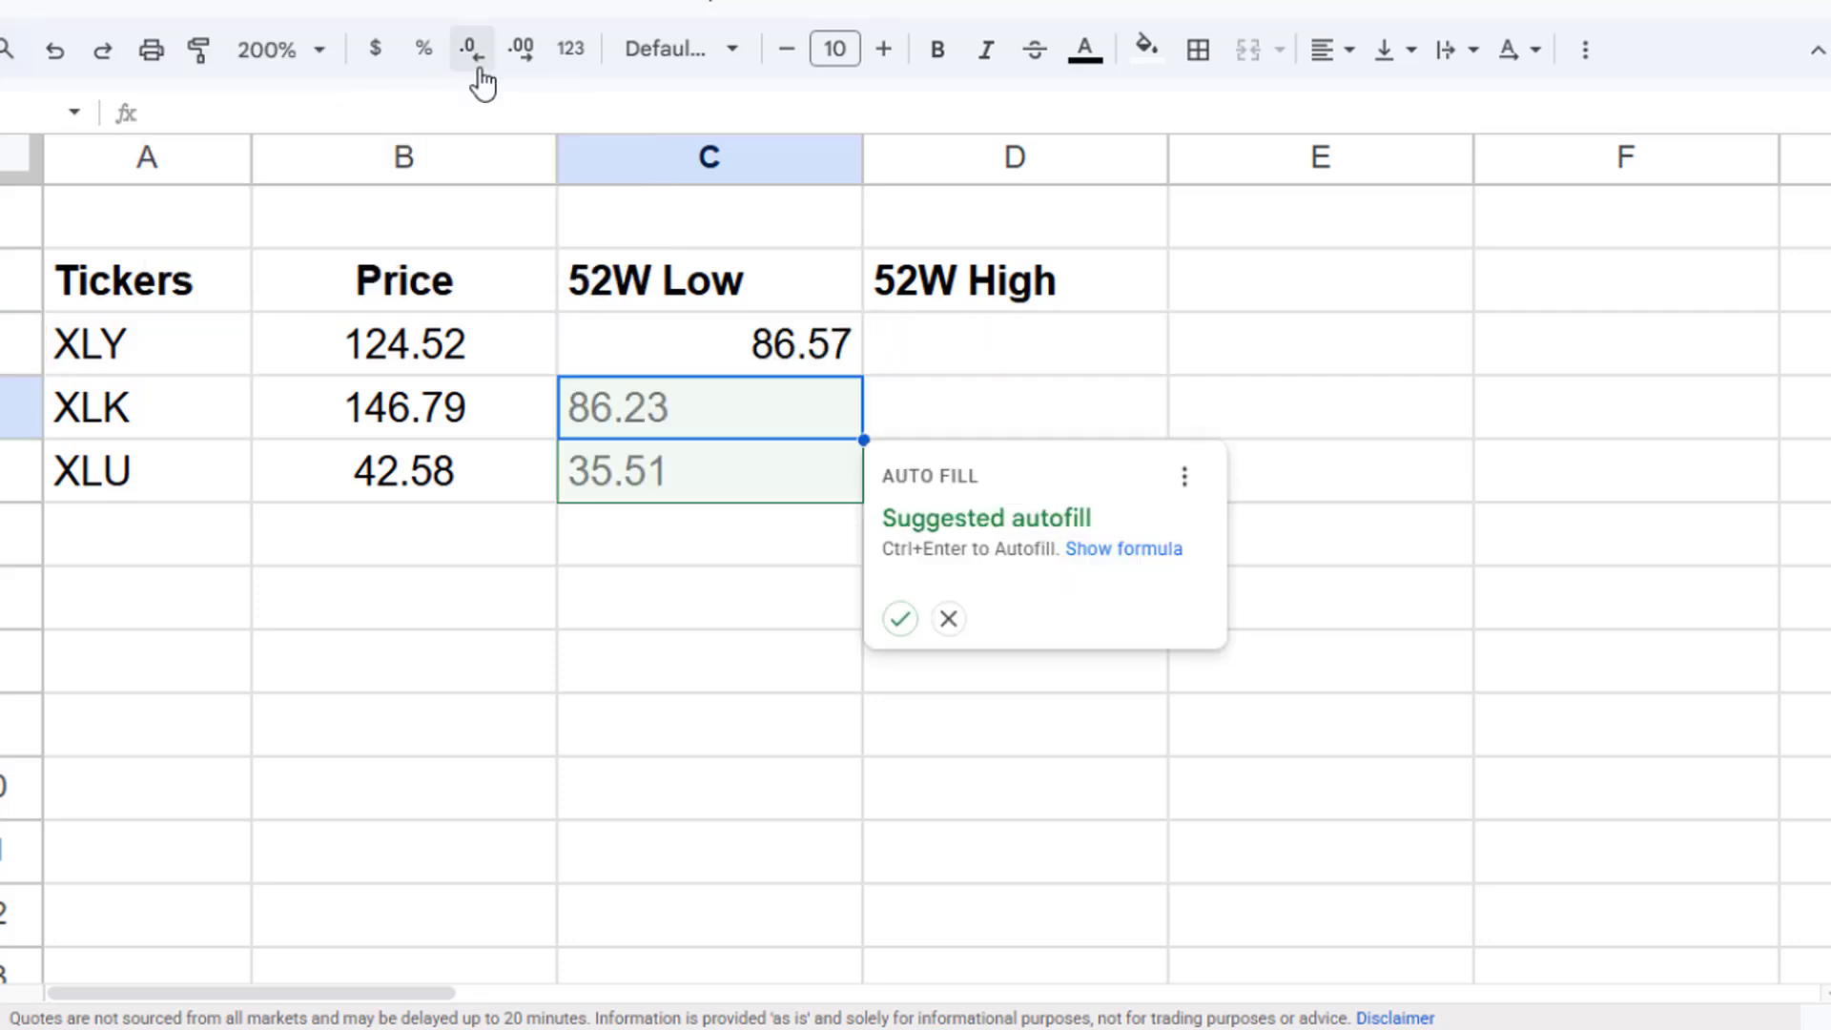
pyautogui.click(896, 622)
# - Center-align the 52-week low values in C3 through C5
pyautogui.moveTo(702, 357); pyautogui.dragTo(723, 454)
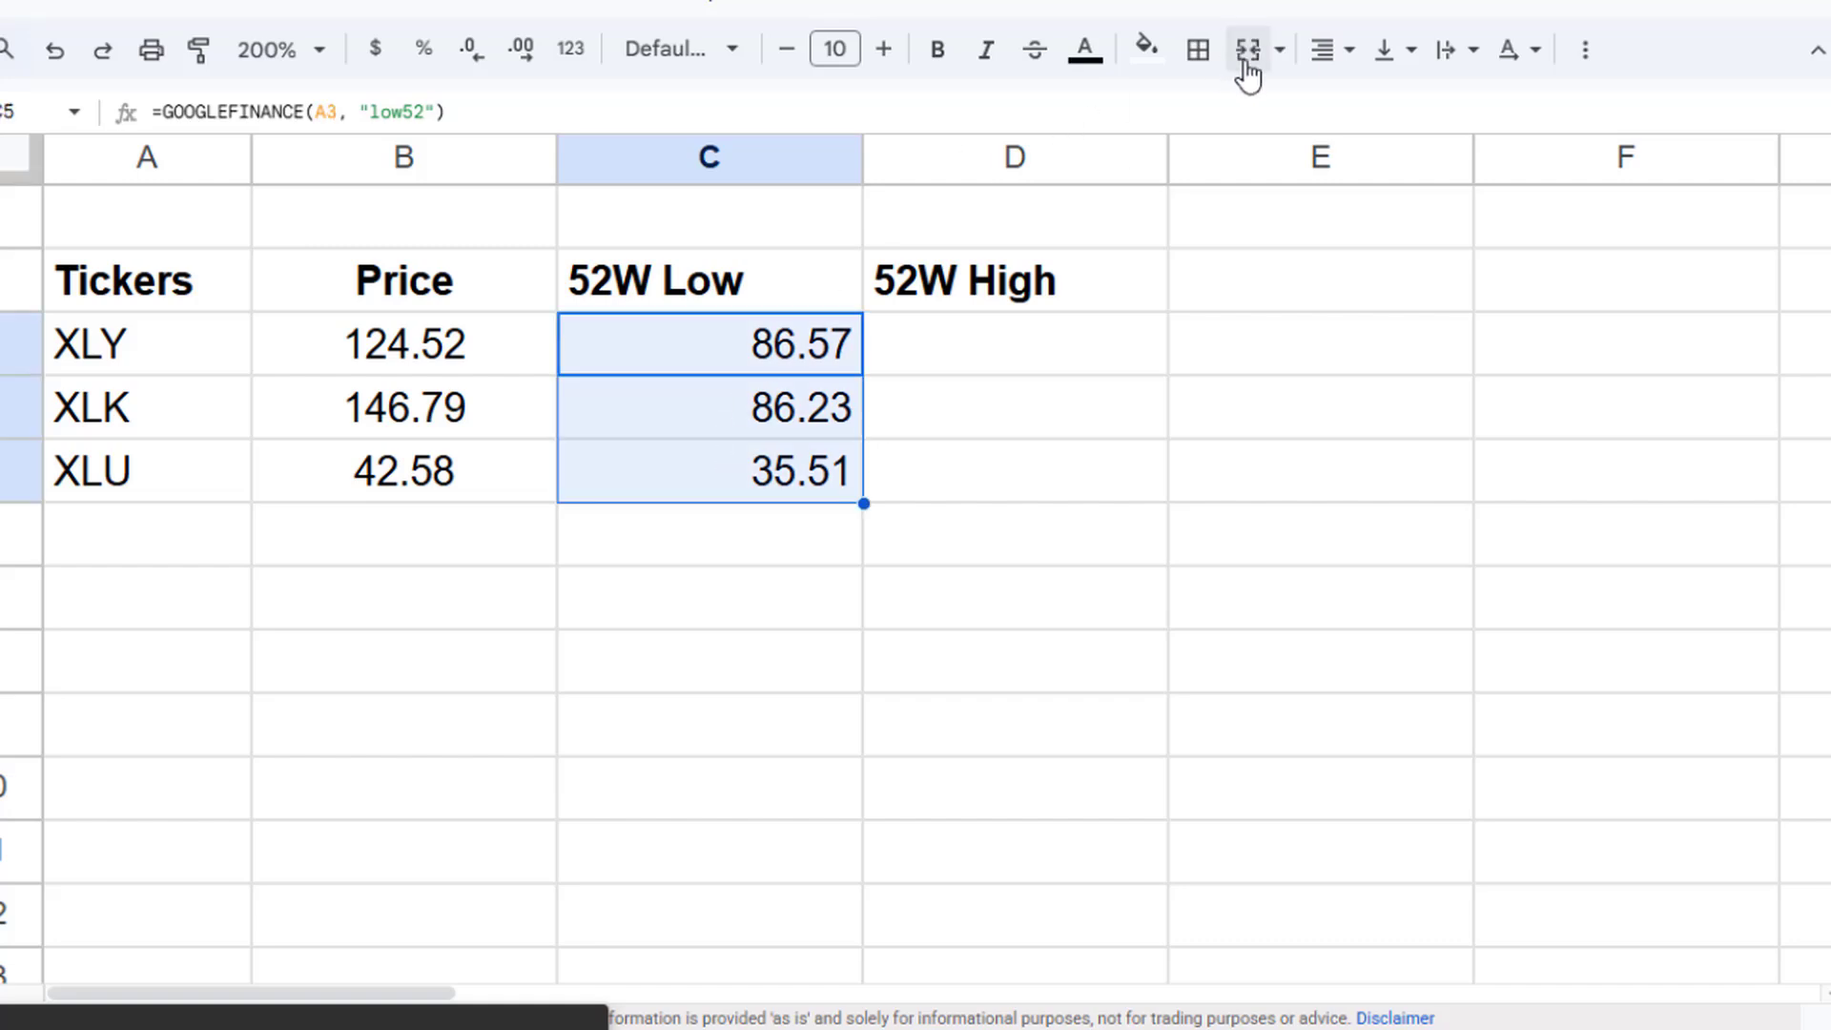
pyautogui.click(1329, 49)
pyautogui.click(1377, 110)
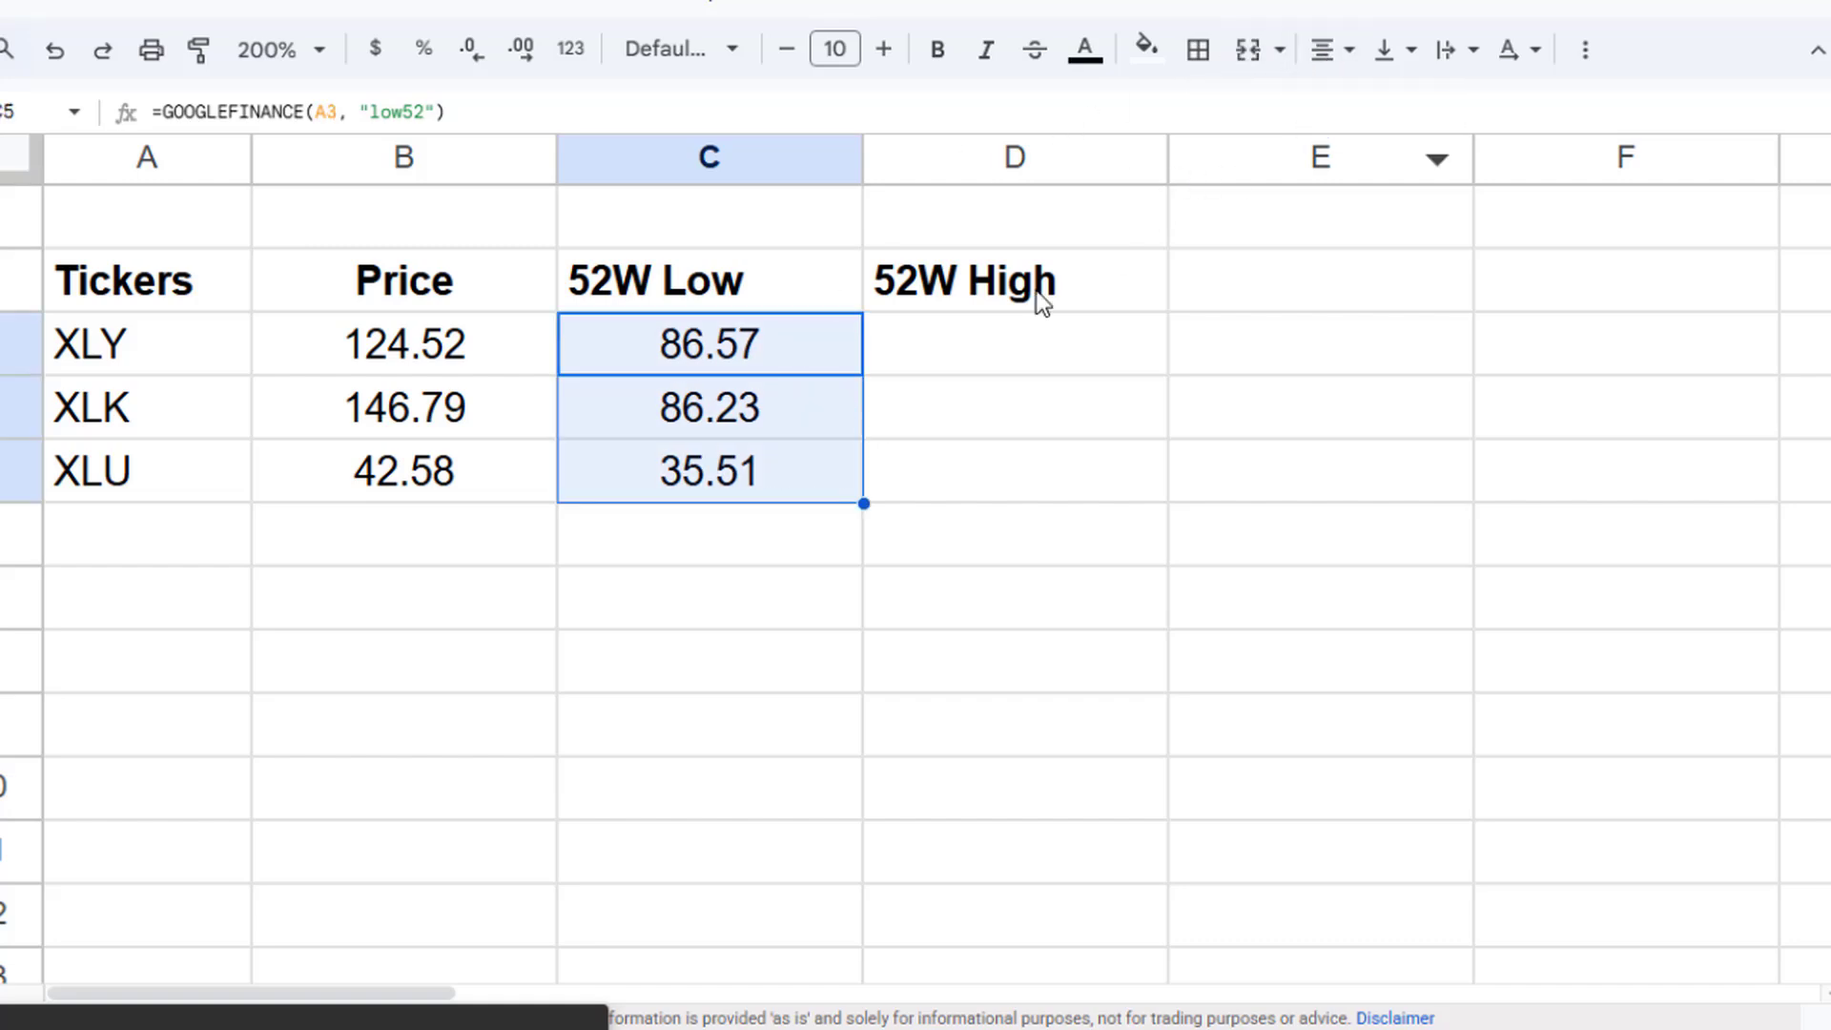
# - Copy the C3 formula into D3, change its attribute to "high52", and accept the autofill down to D5
pyautogui.click(775, 353)
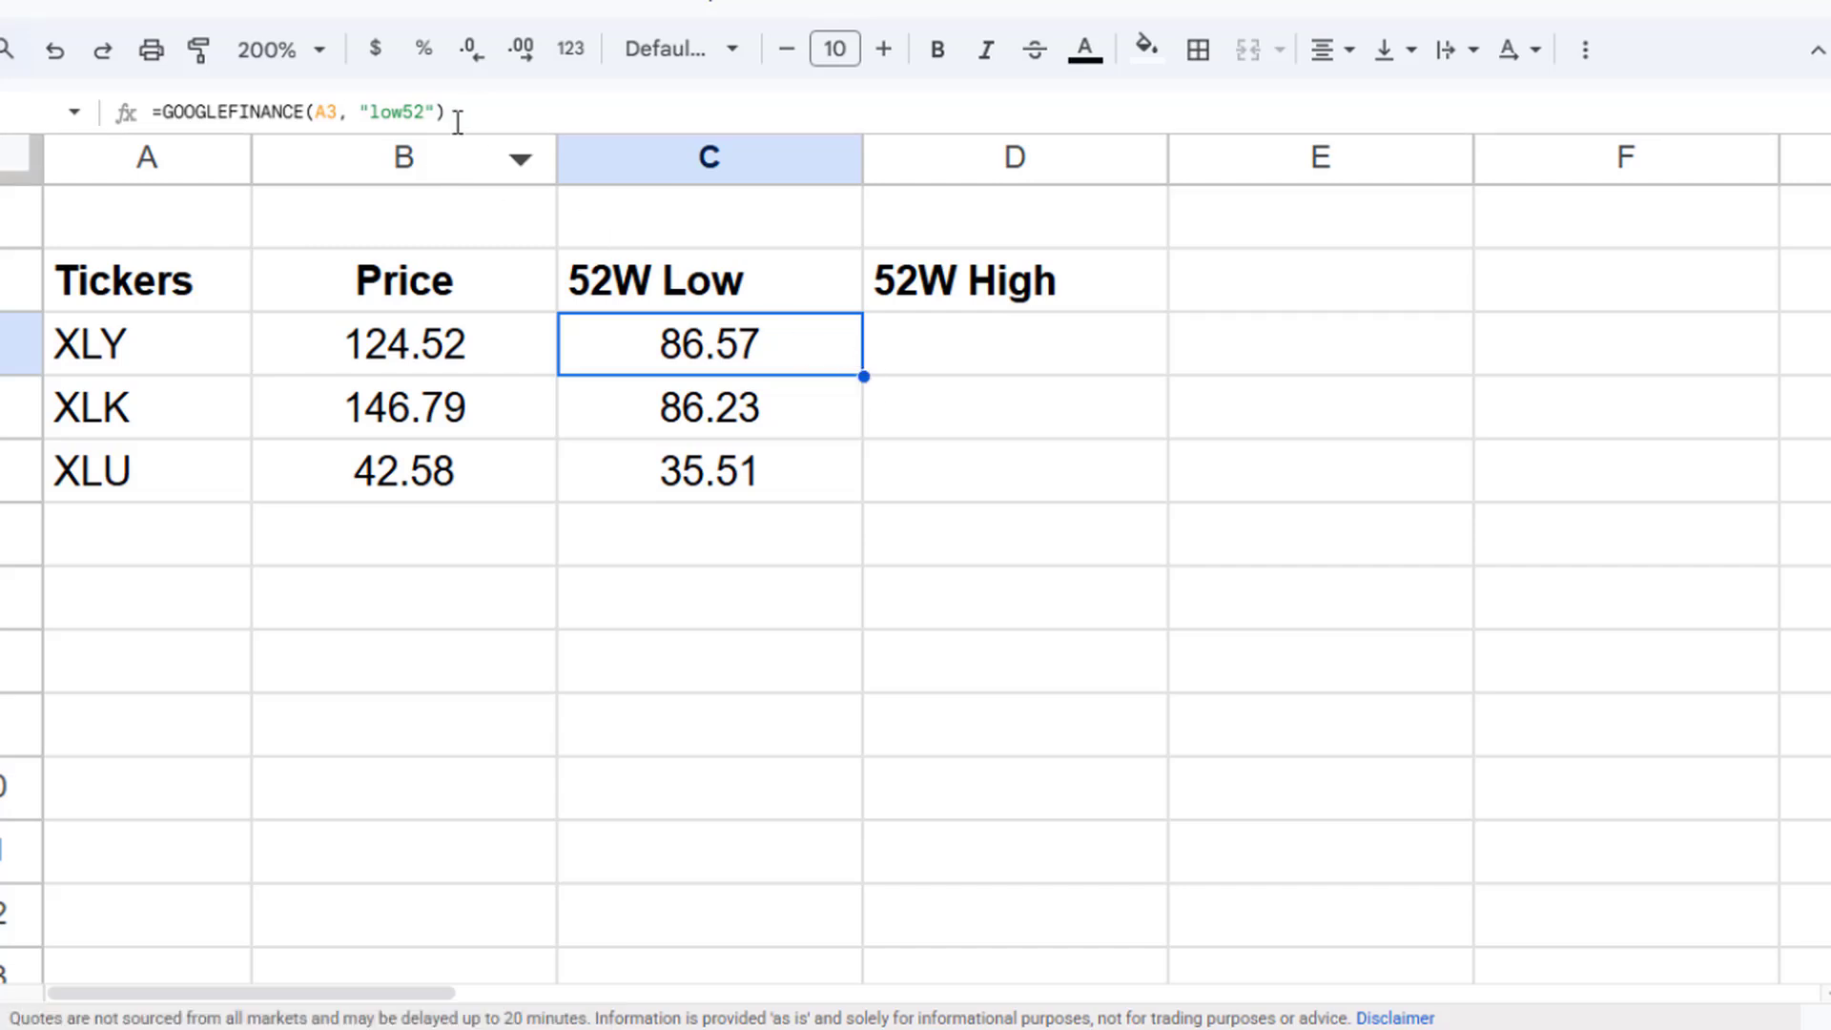
pyautogui.moveTo(458, 123); pyautogui.dragTo(32, 101)
pyautogui.hotkey('ctrl', 'c')
pyautogui.press('Escape')
pyautogui.click(1018, 361)
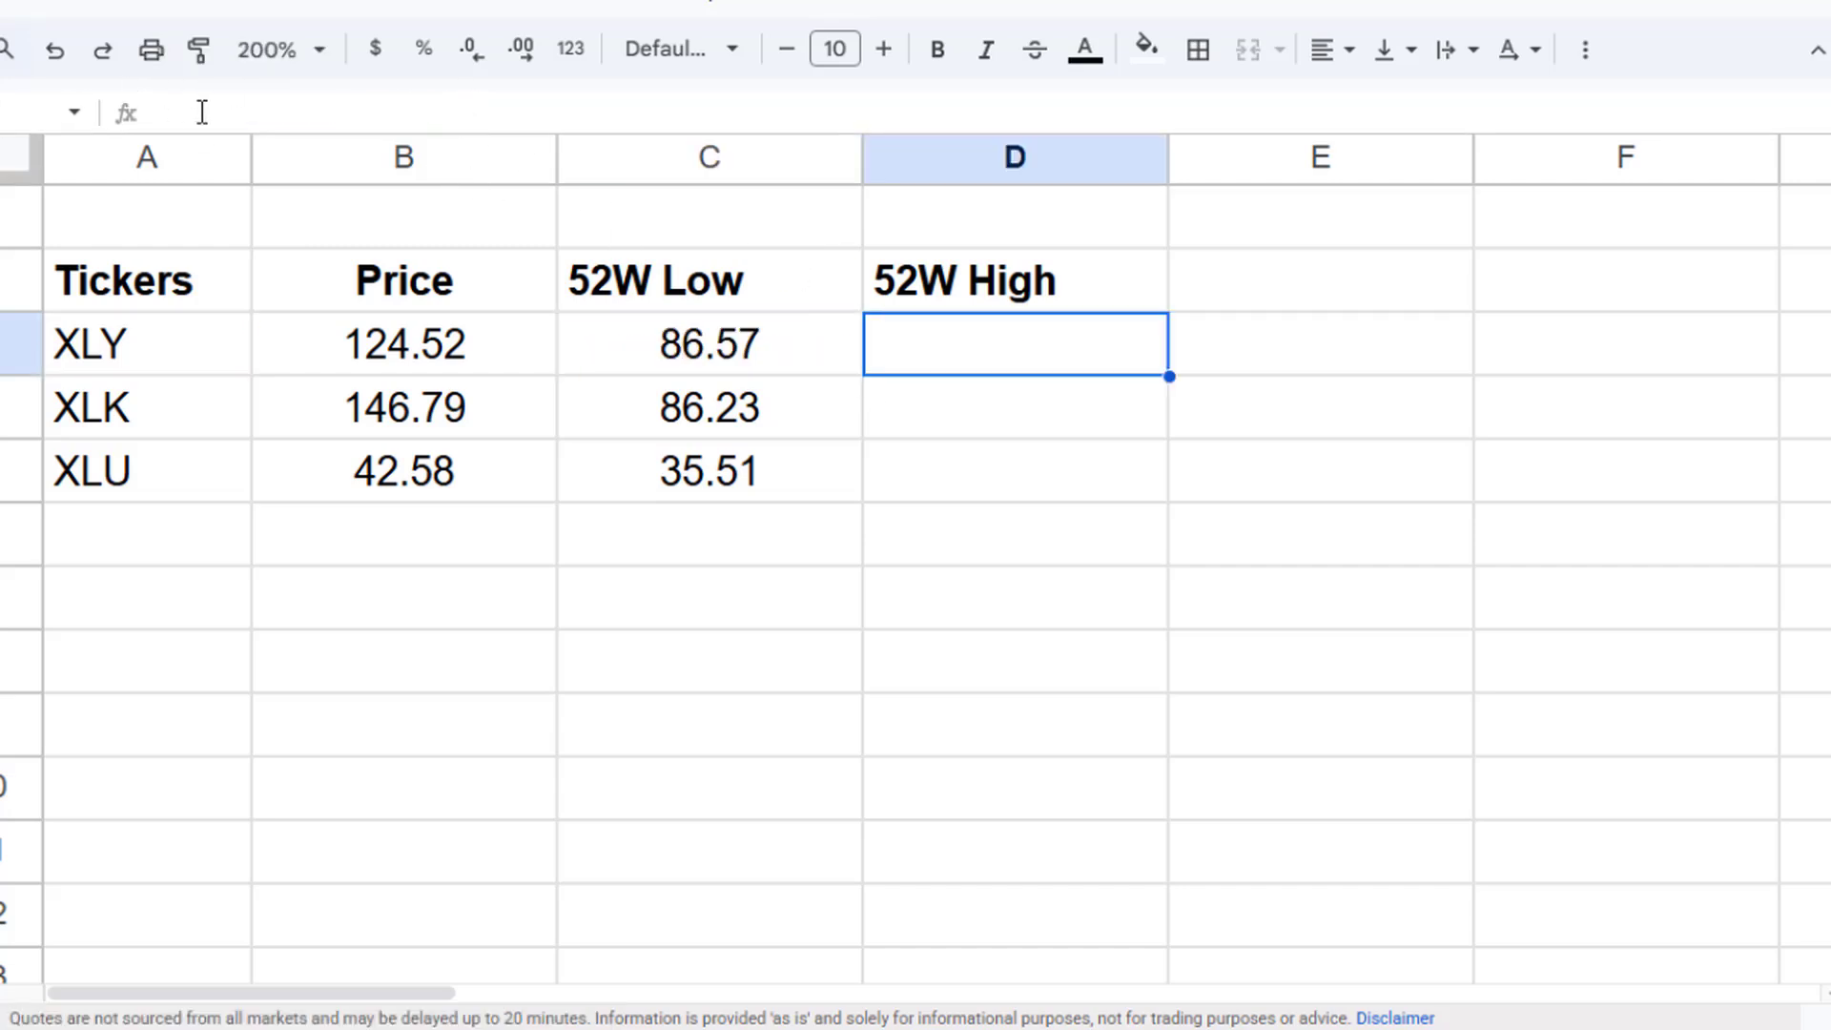
pyautogui.hotkey('ctrl', 'v')
pyautogui.moveTo(403, 113); pyautogui.dragTo(369, 113)
pyautogui.write('hi')
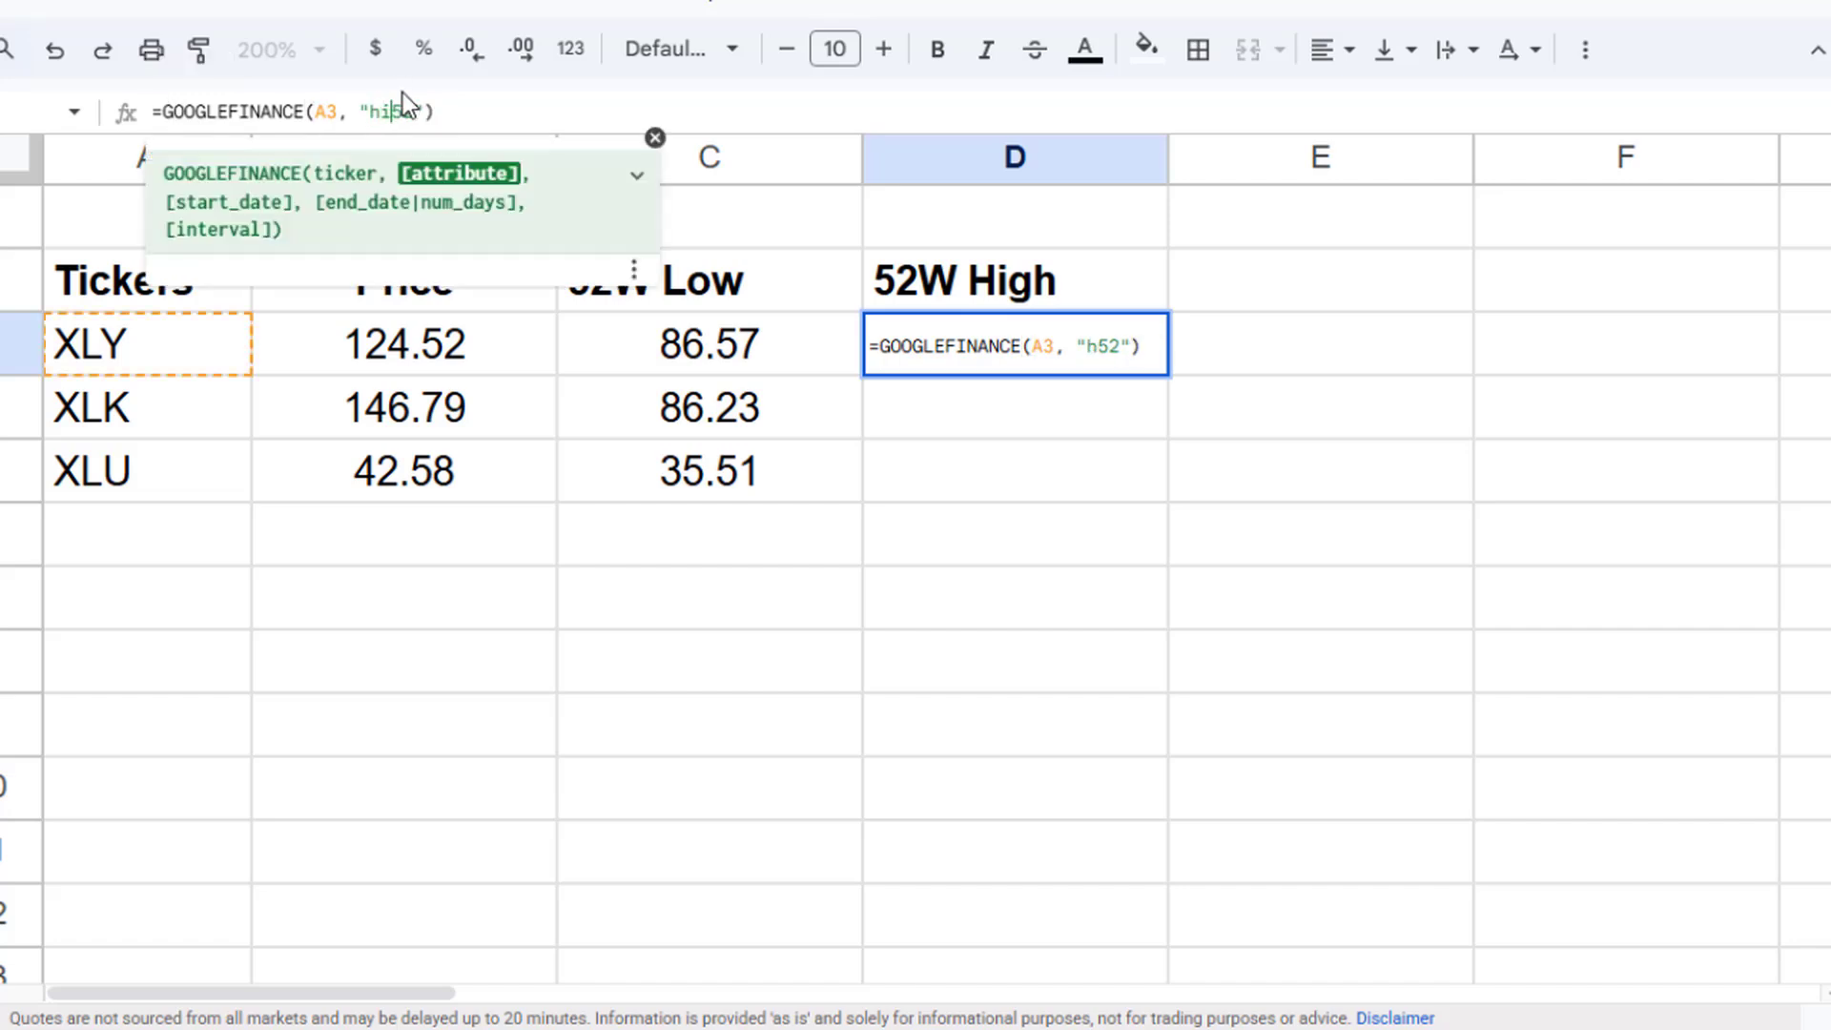
pyautogui.write('gh')
pyautogui.press('Return')
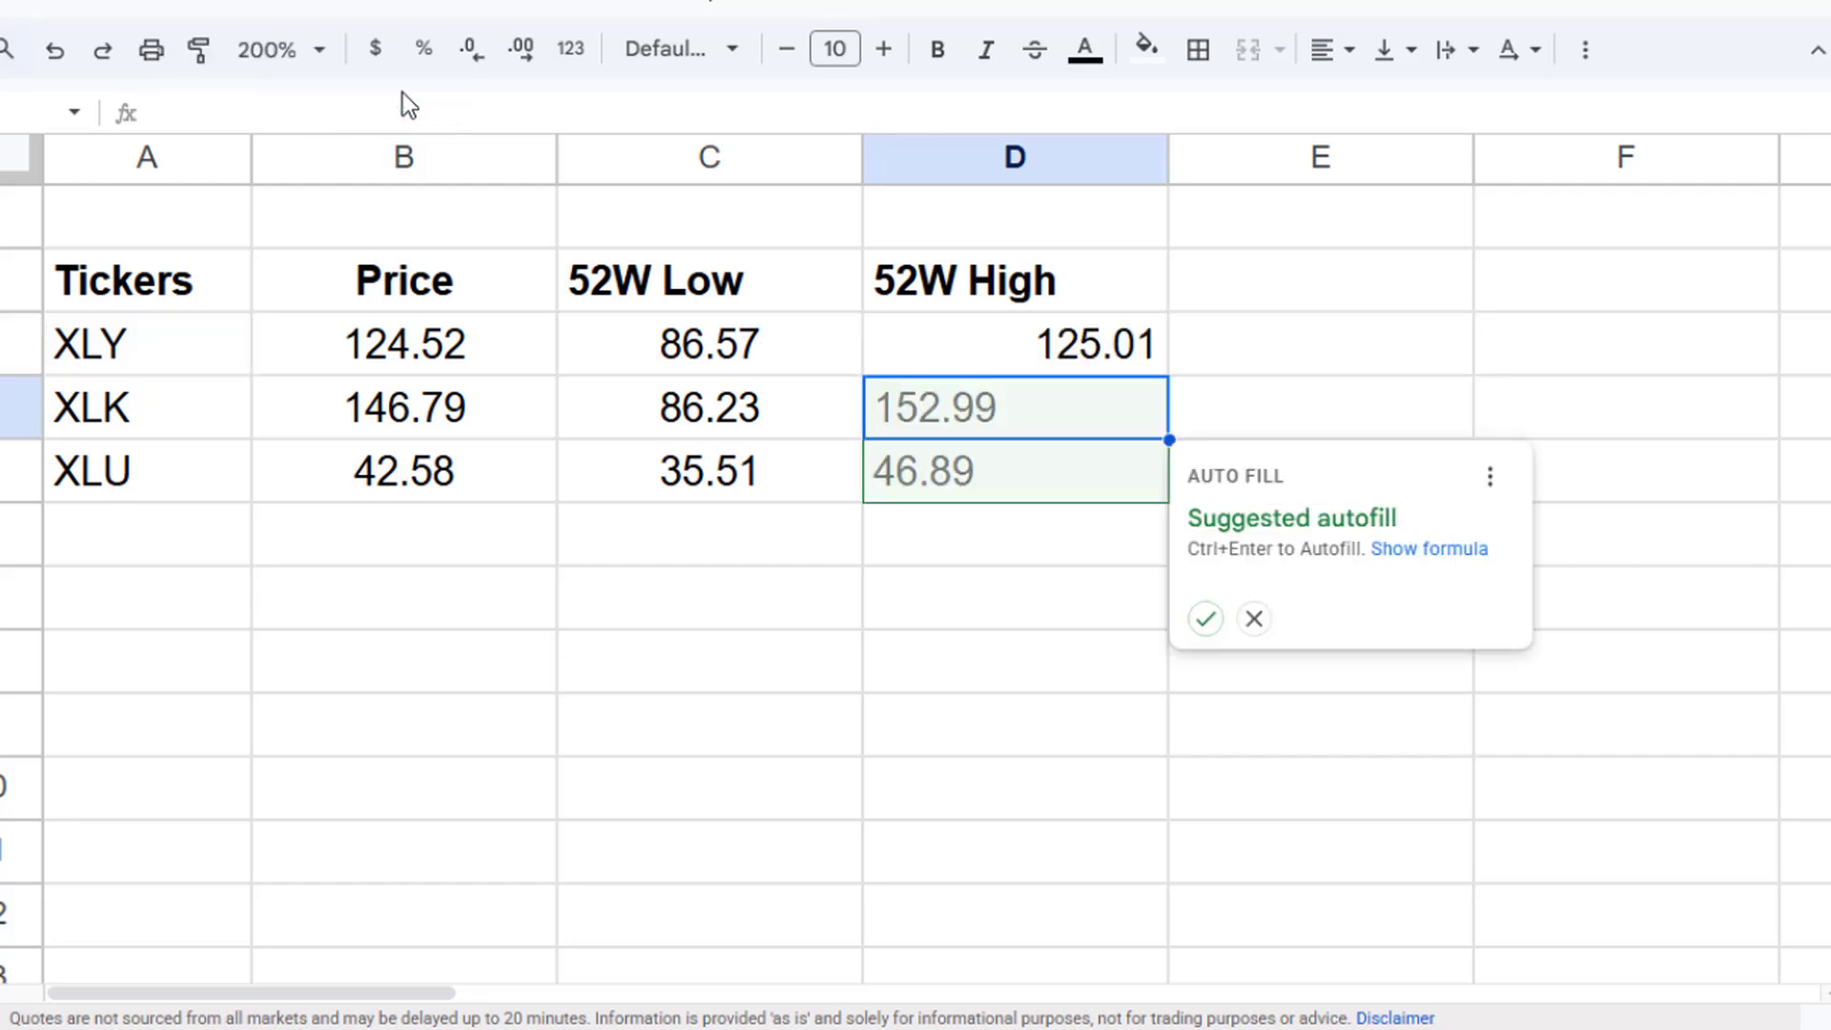
pyautogui.click(1203, 619)
# - Center-align the 52-week high values in D3 through D5
pyautogui.moveTo(1025, 344); pyautogui.dragTo(1030, 477)
pyautogui.click(1308, 65)
pyautogui.click(1375, 105)
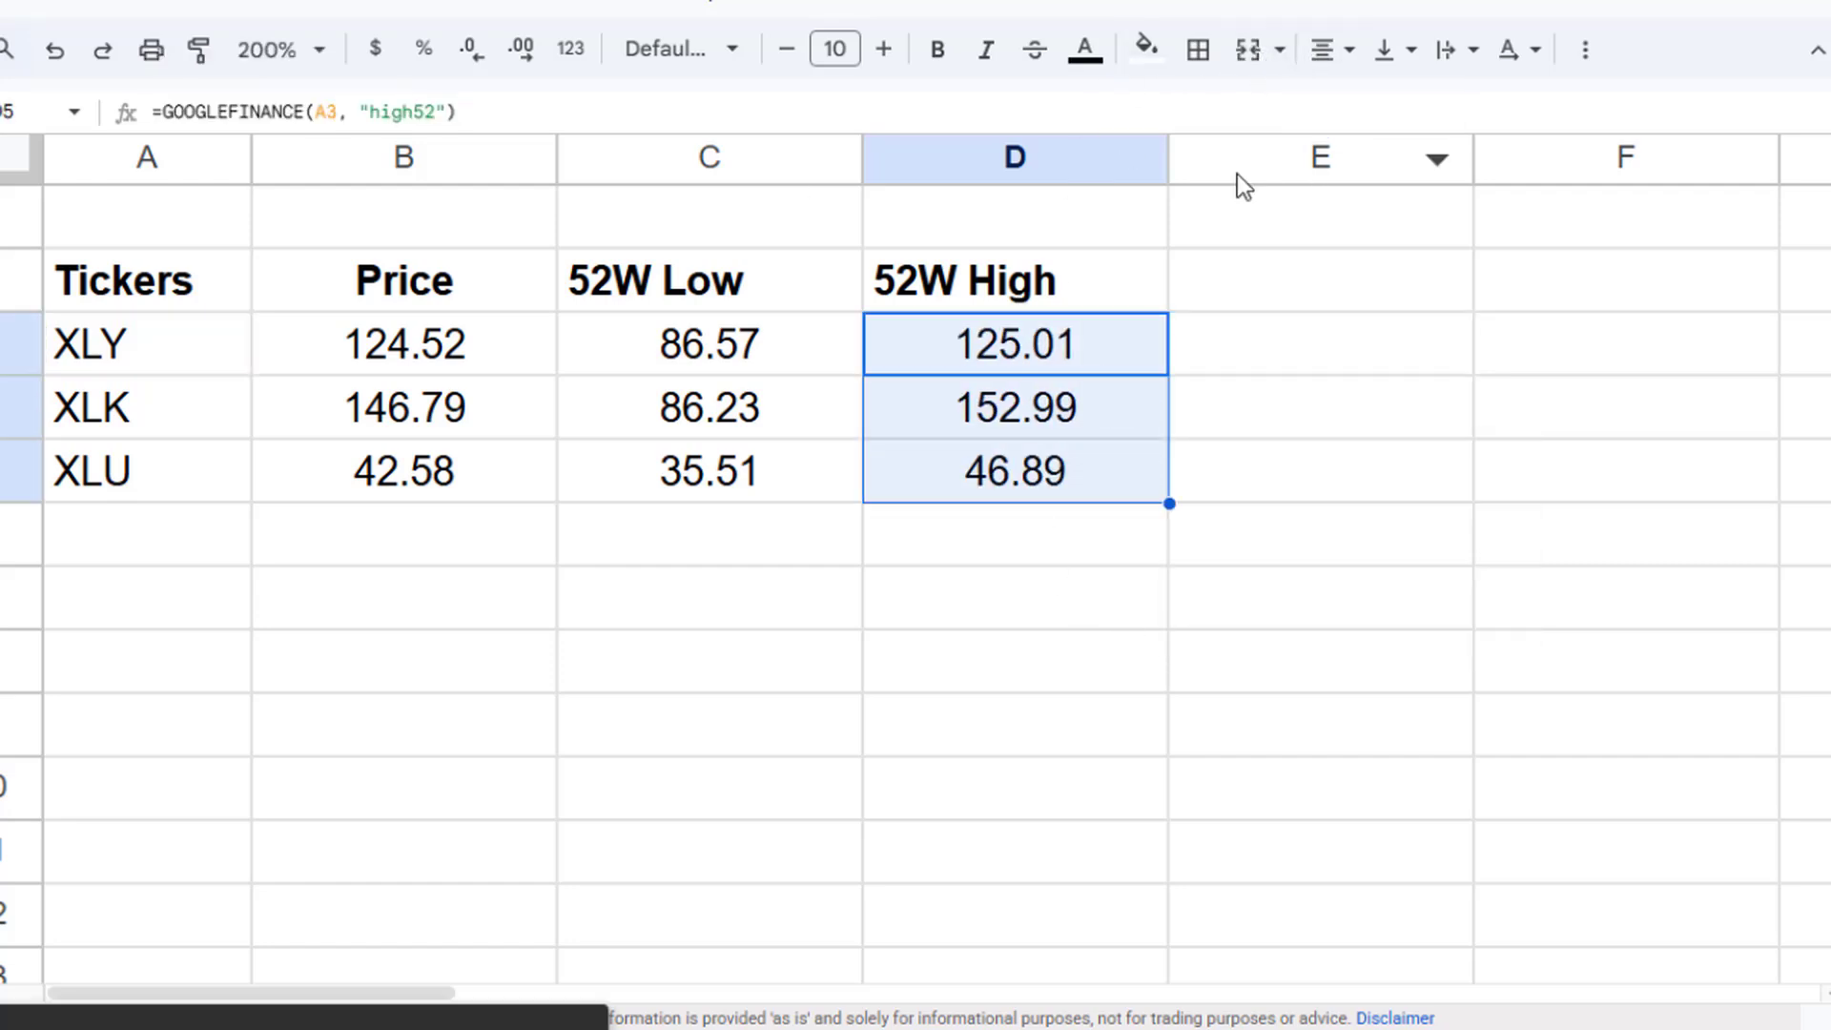
# - Center-align the whole of columns C and D, including the 52W Low and 52W High headers
pyautogui.click(646, 341)
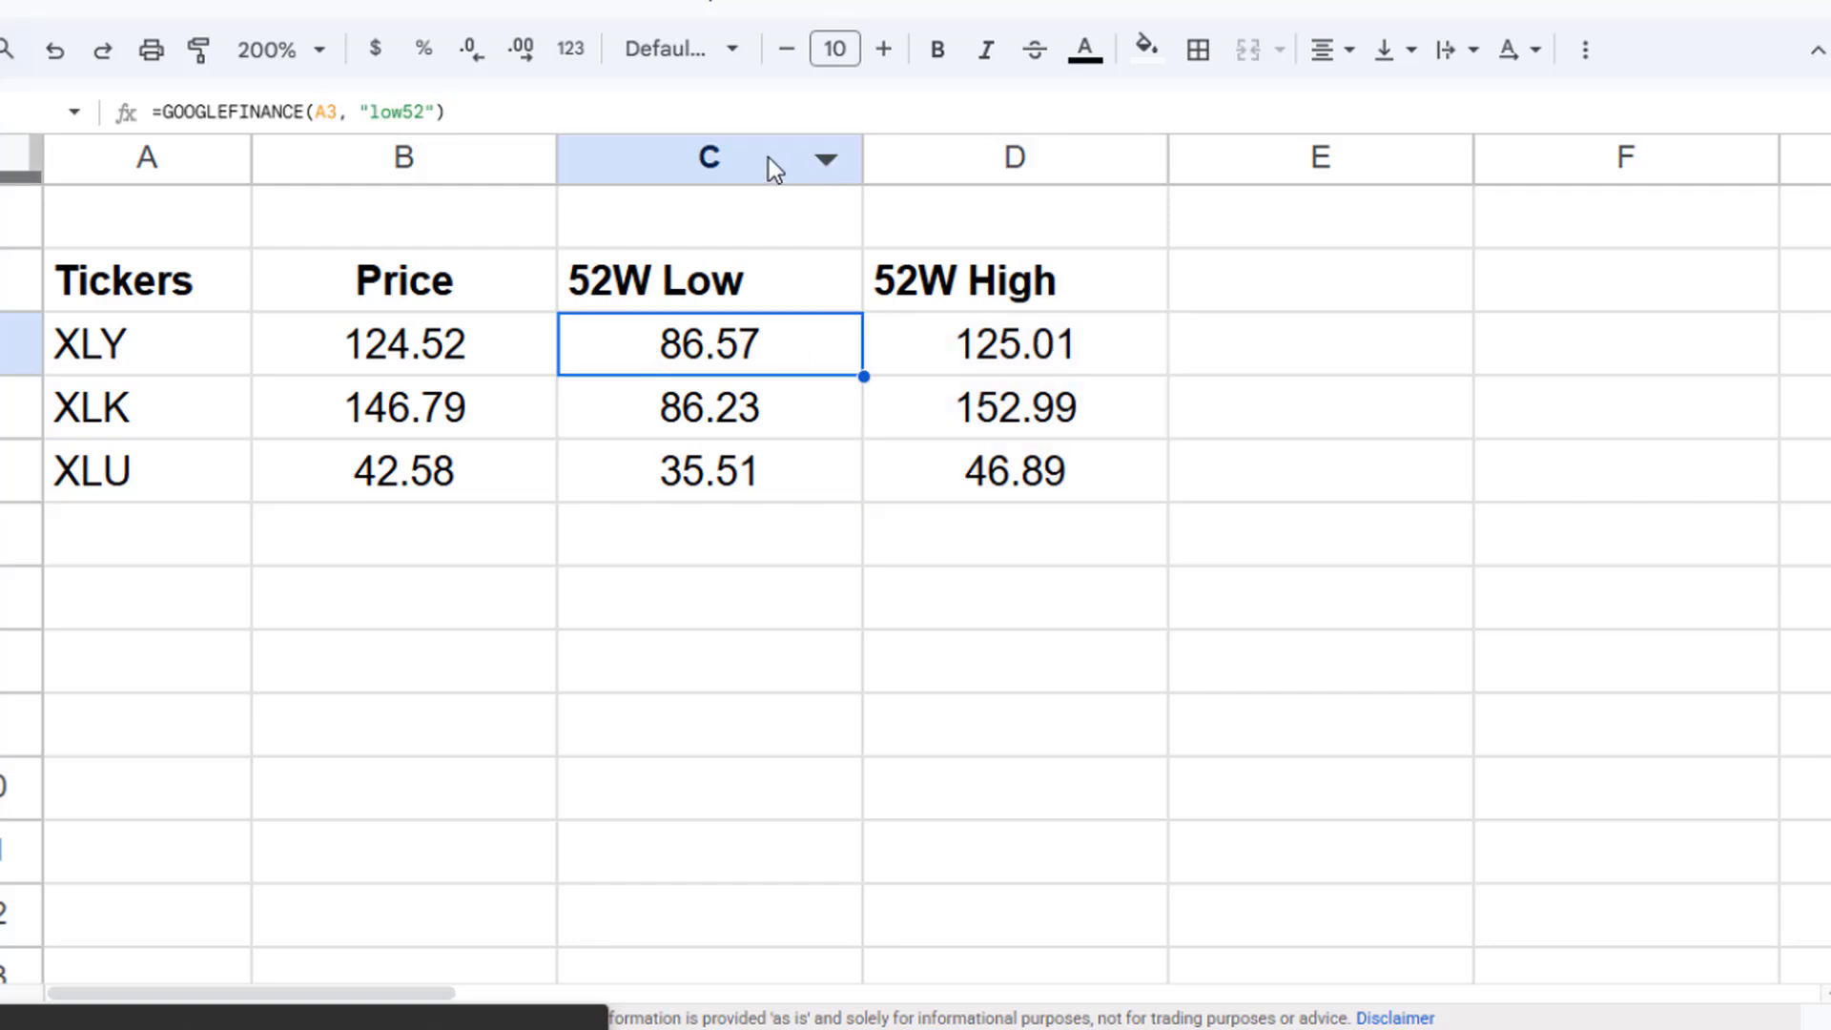
pyautogui.moveTo(768, 157); pyautogui.dragTo(1011, 157)
pyautogui.click(1333, 63)
pyautogui.click(1375, 103)
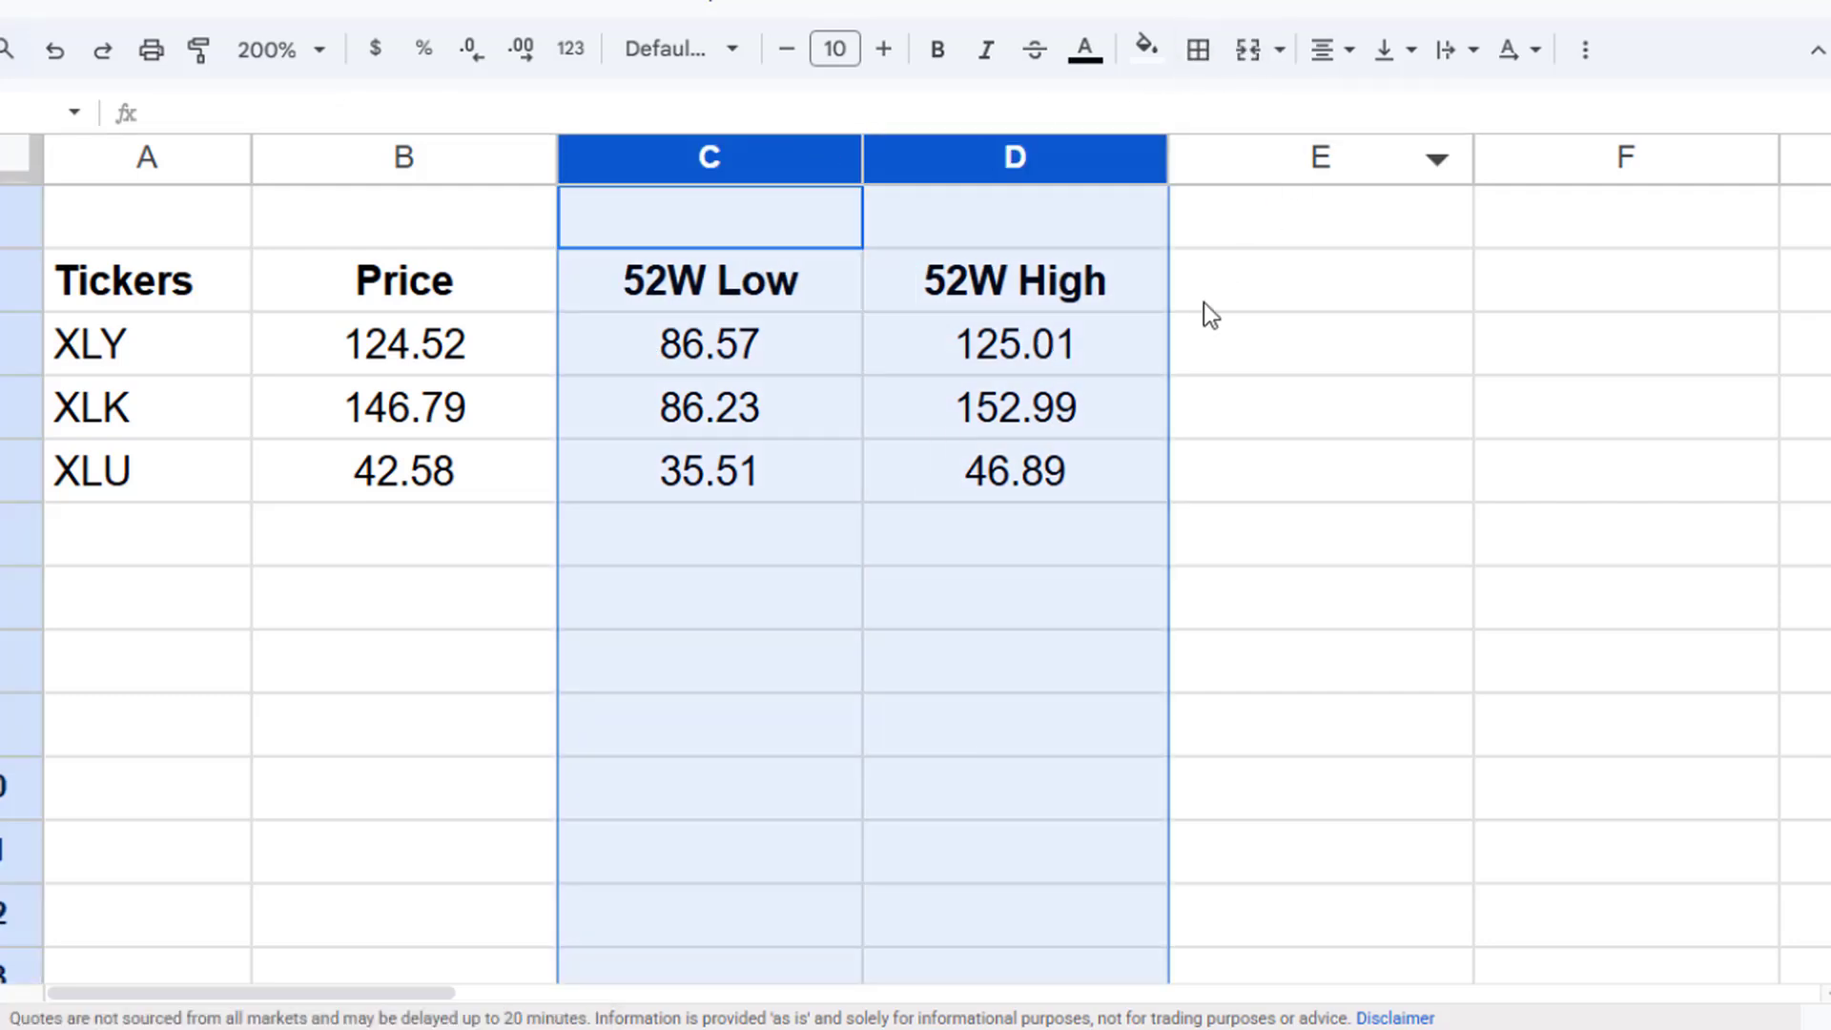
# - Add the header Sector Performance in E2 and widen column E to fit it
pyautogui.click(1266, 302)
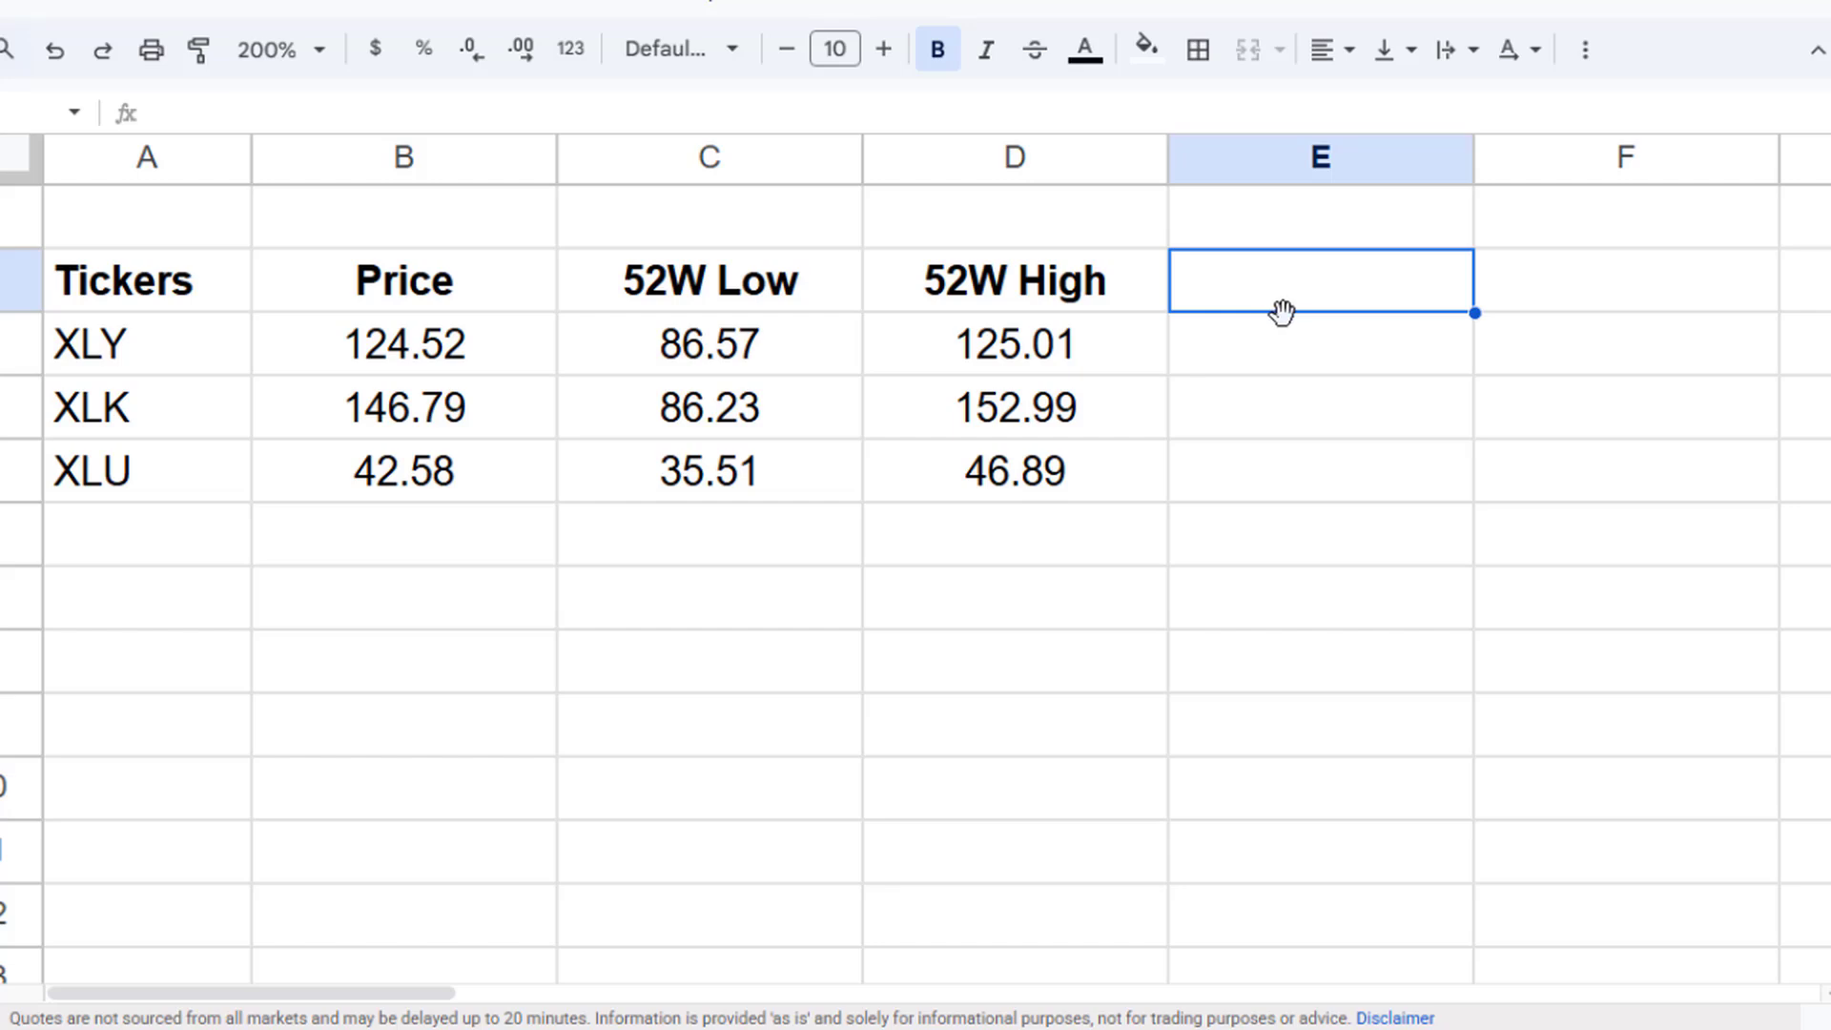
pyautogui.write('S')
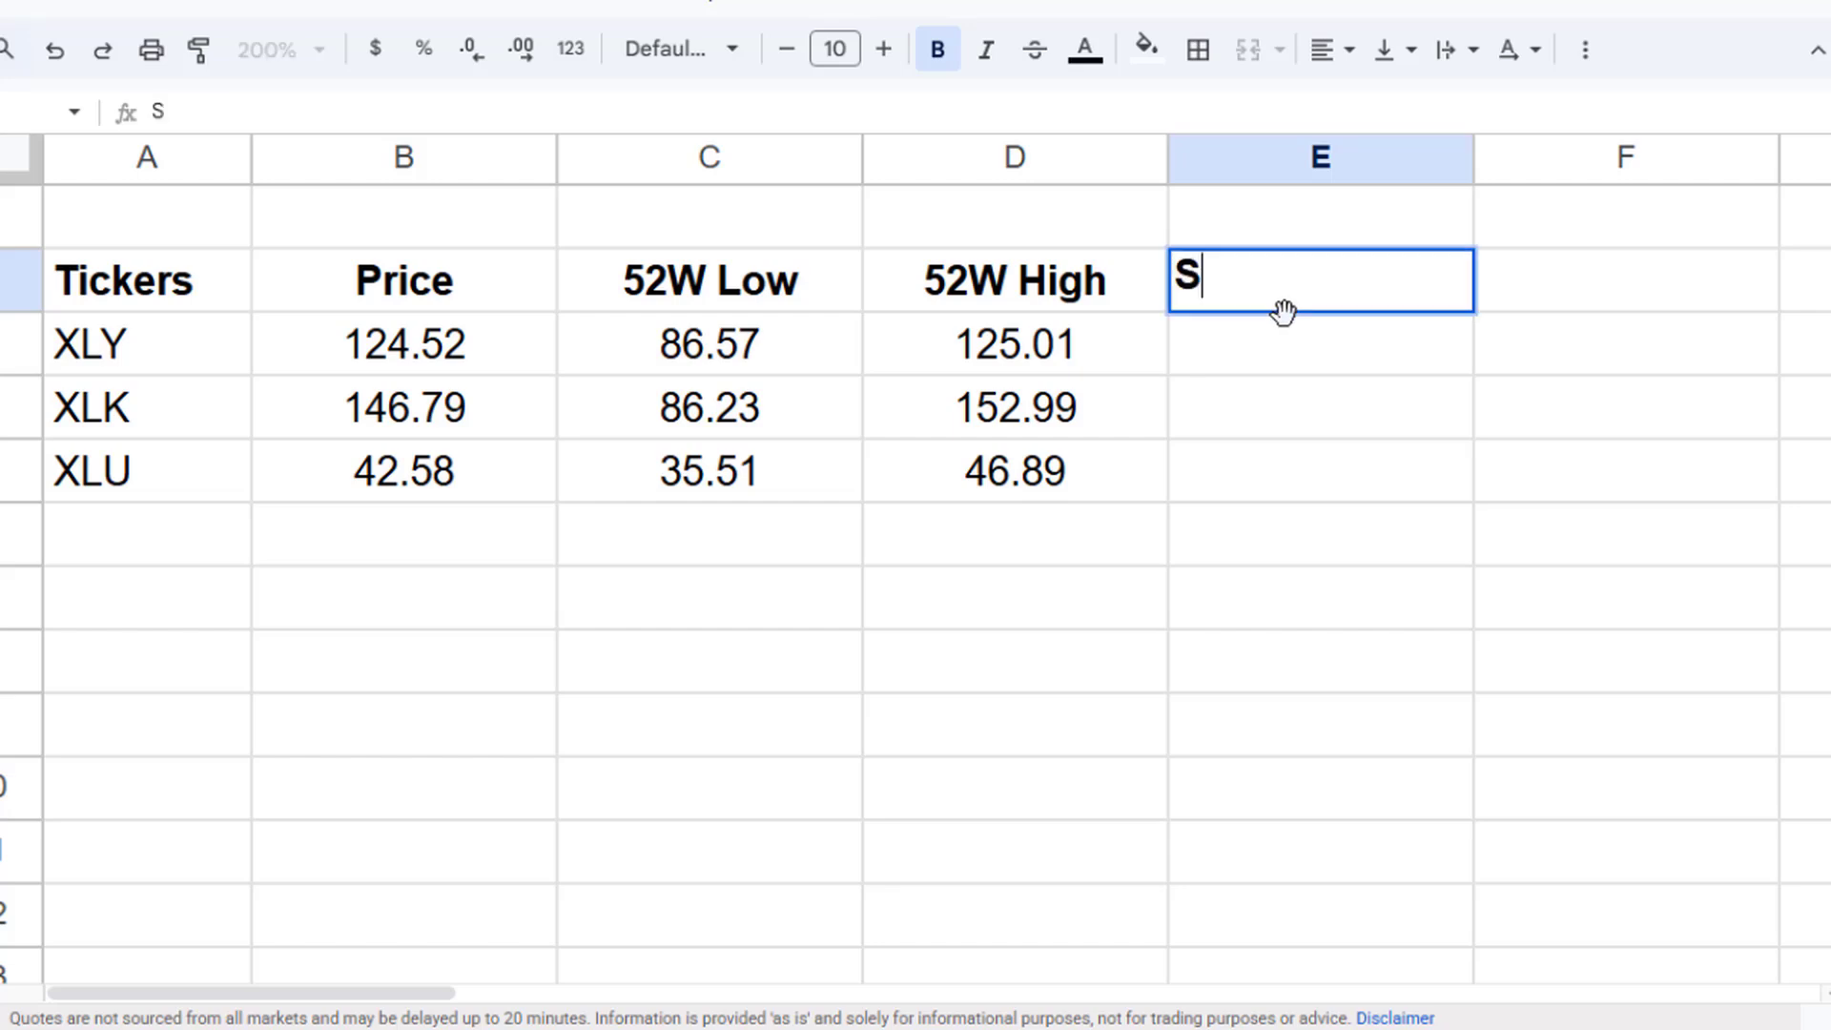
pyautogui.write('ector Performance')
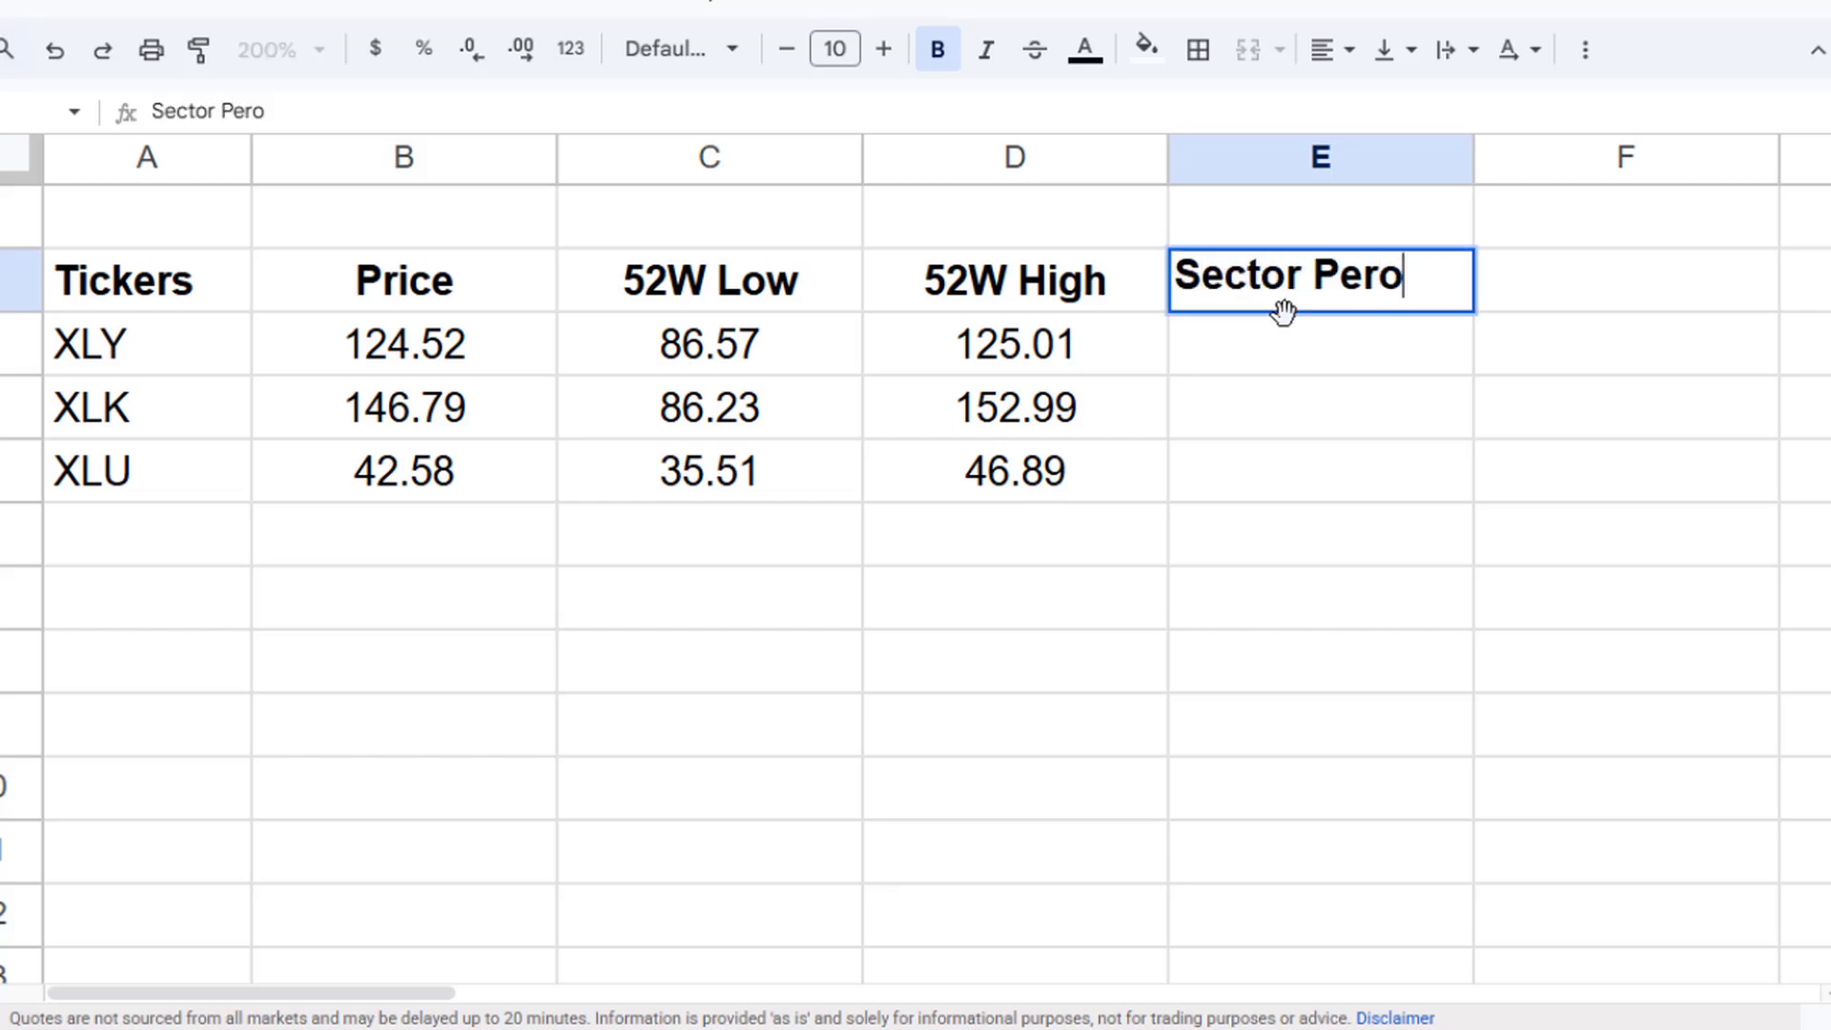
pyautogui.press('Return')
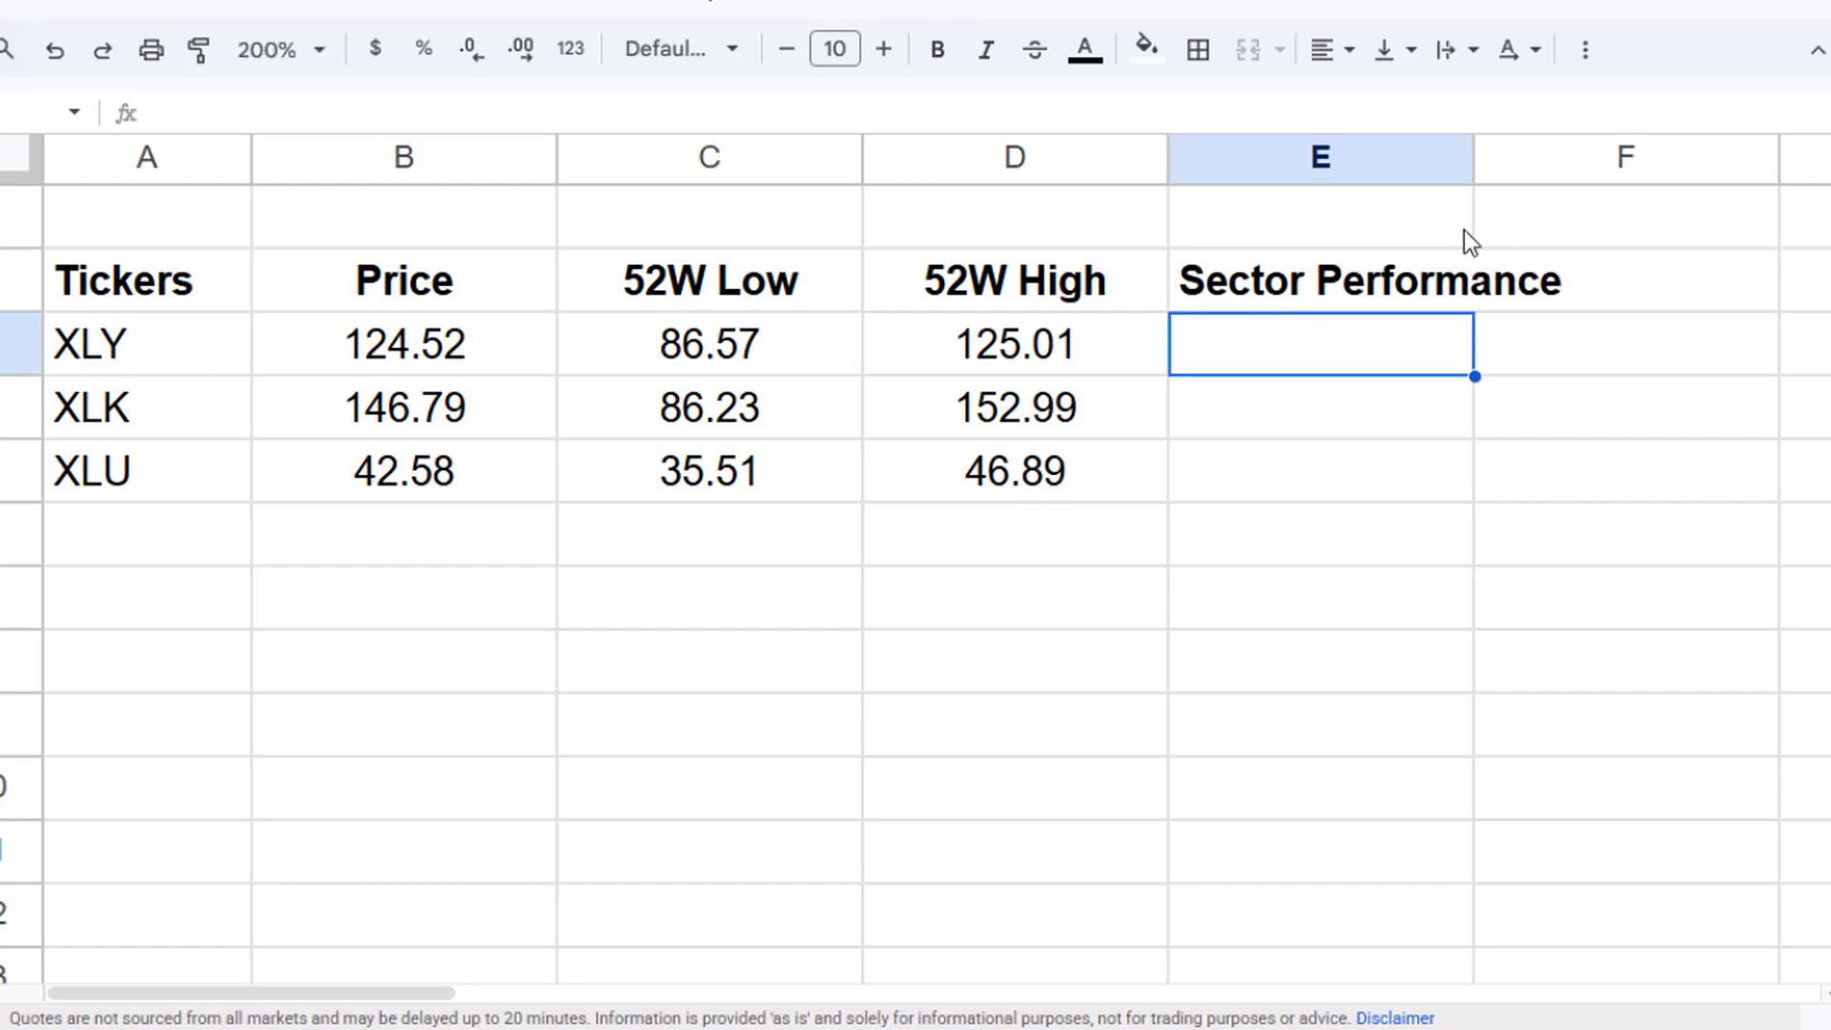
pyautogui.moveTo(1473, 157); pyautogui.dragTo(1576, 157)
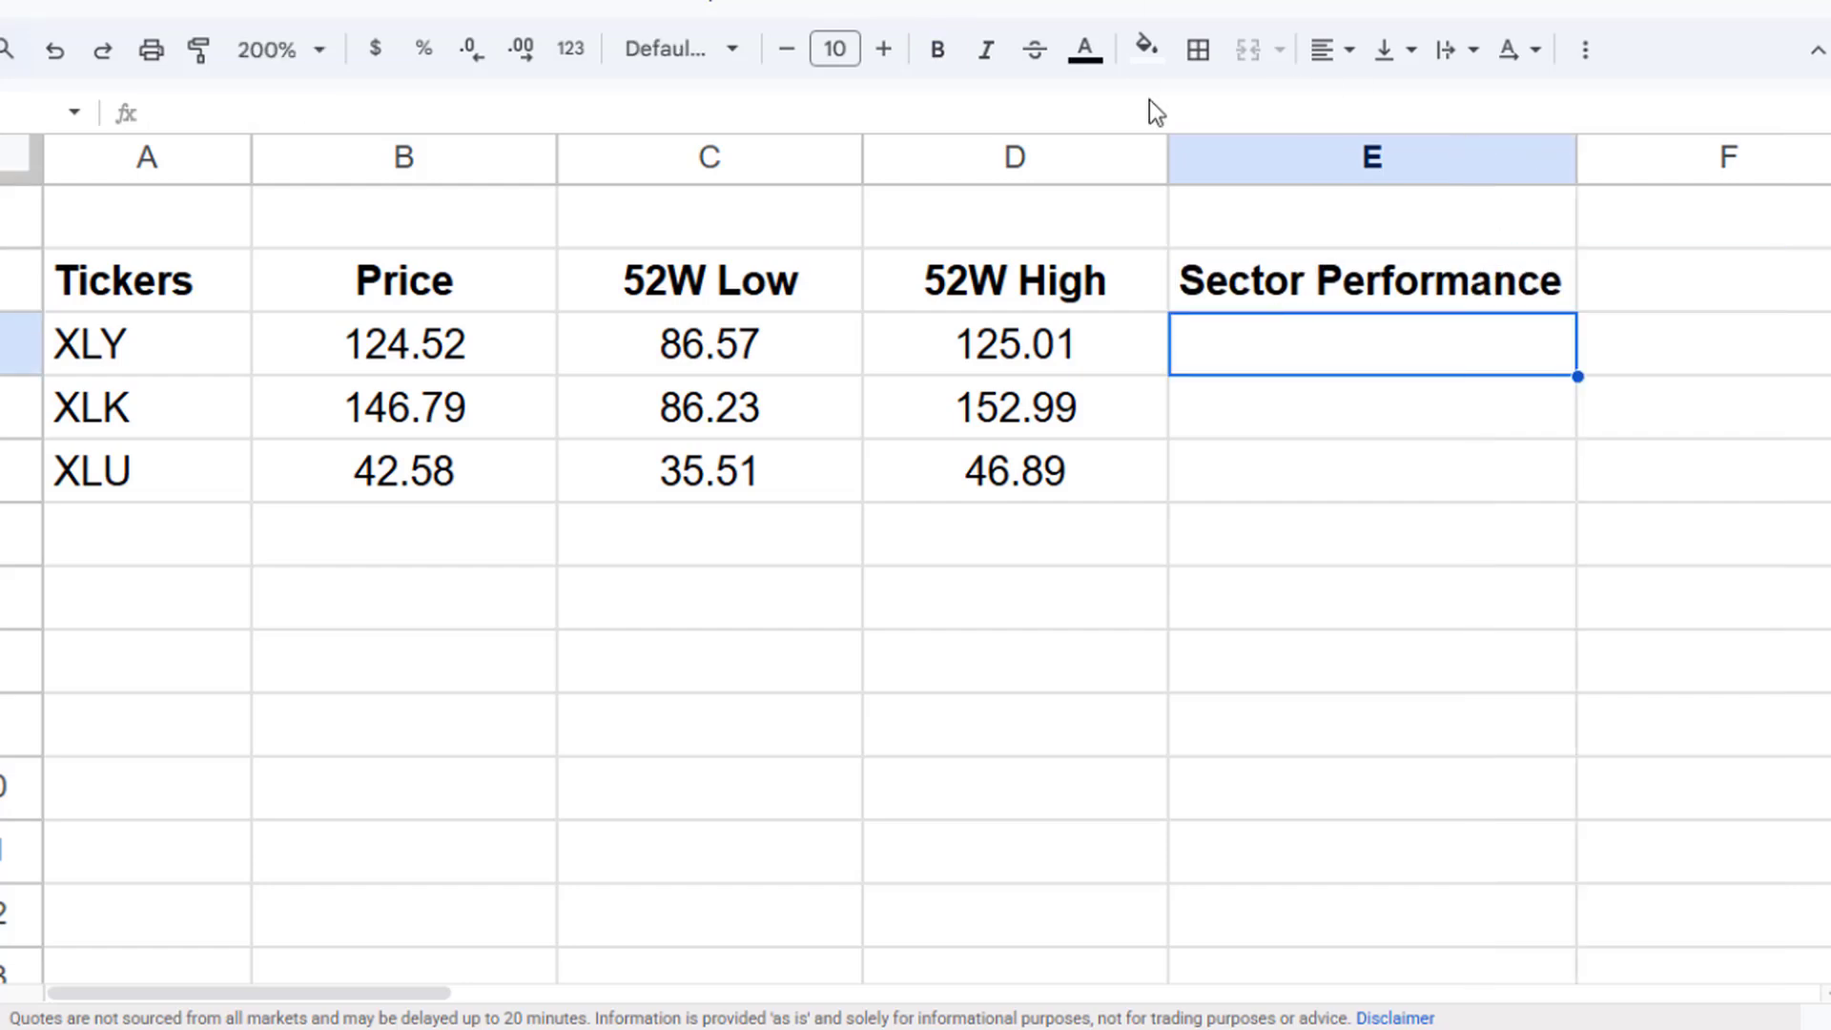
# - Enter =PERCENTRANK(C3:D3, B3) in E3 and accept the autofill down to E5
pyautogui.write('=')
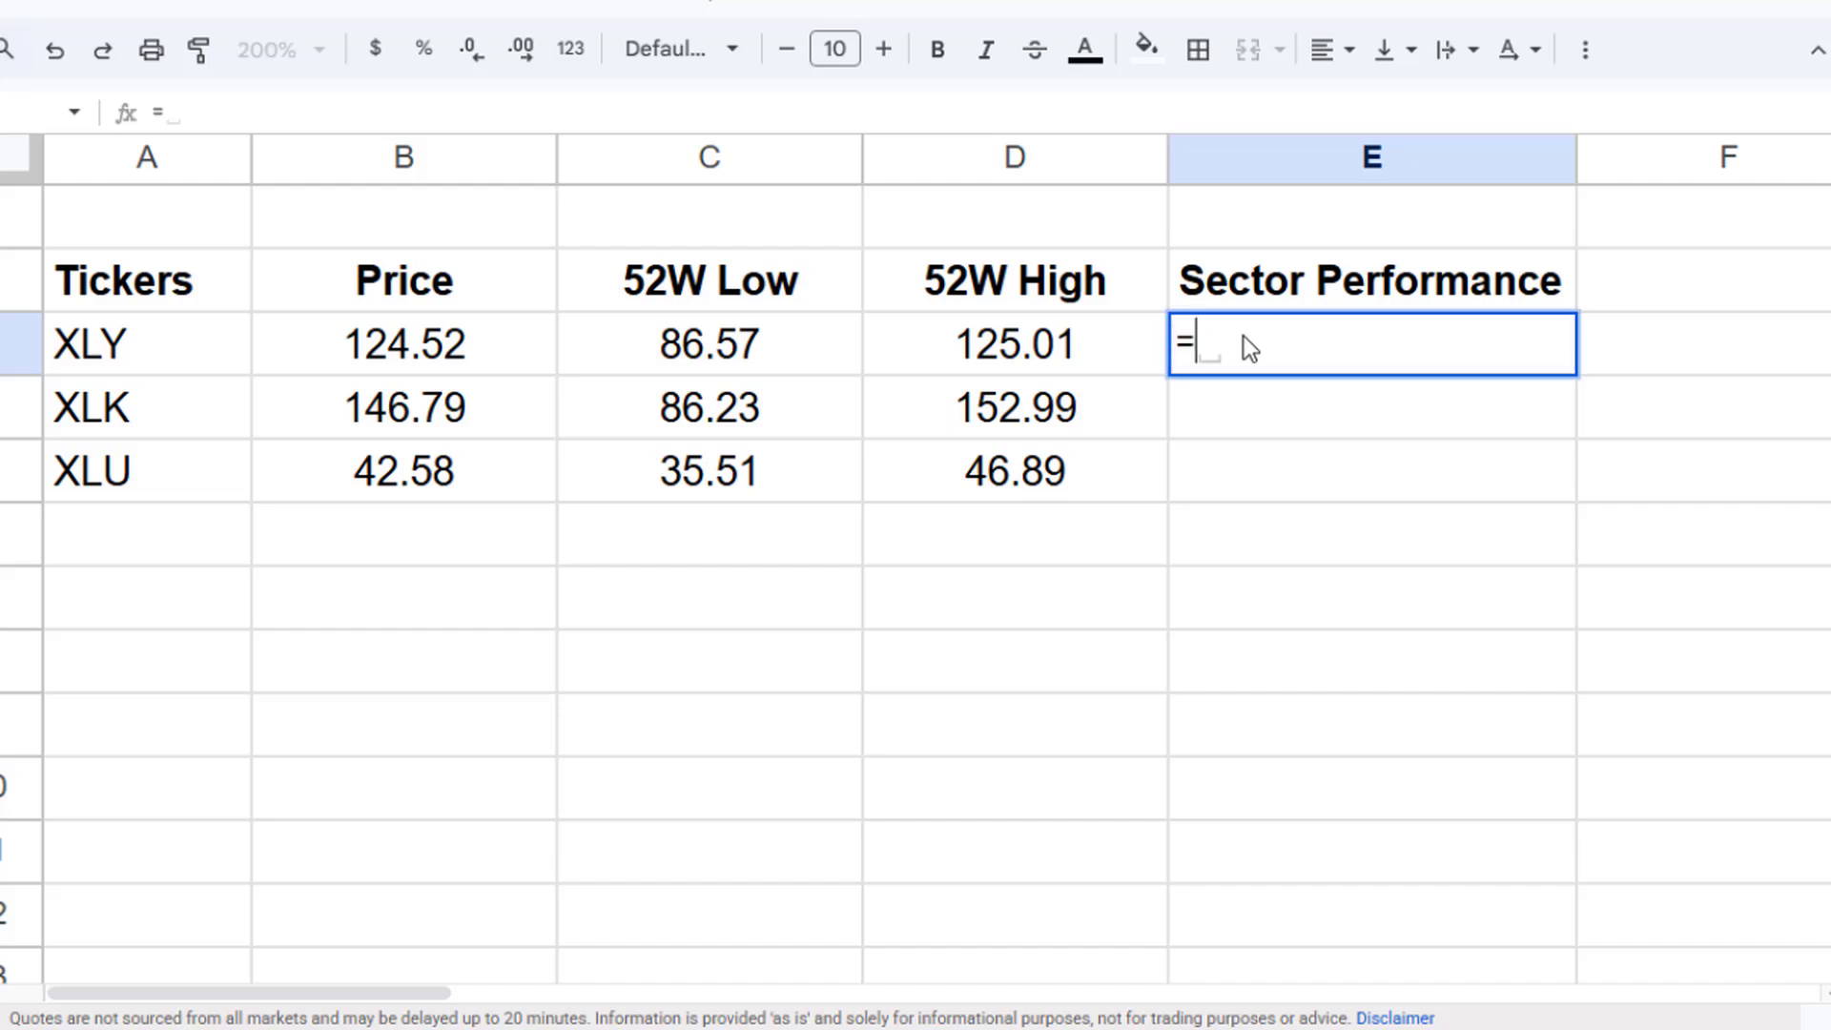
pyautogui.write('OPE')
pyautogui.press('BackSpace')
pyautogui.press('BackSpace')
pyautogui.write('E')
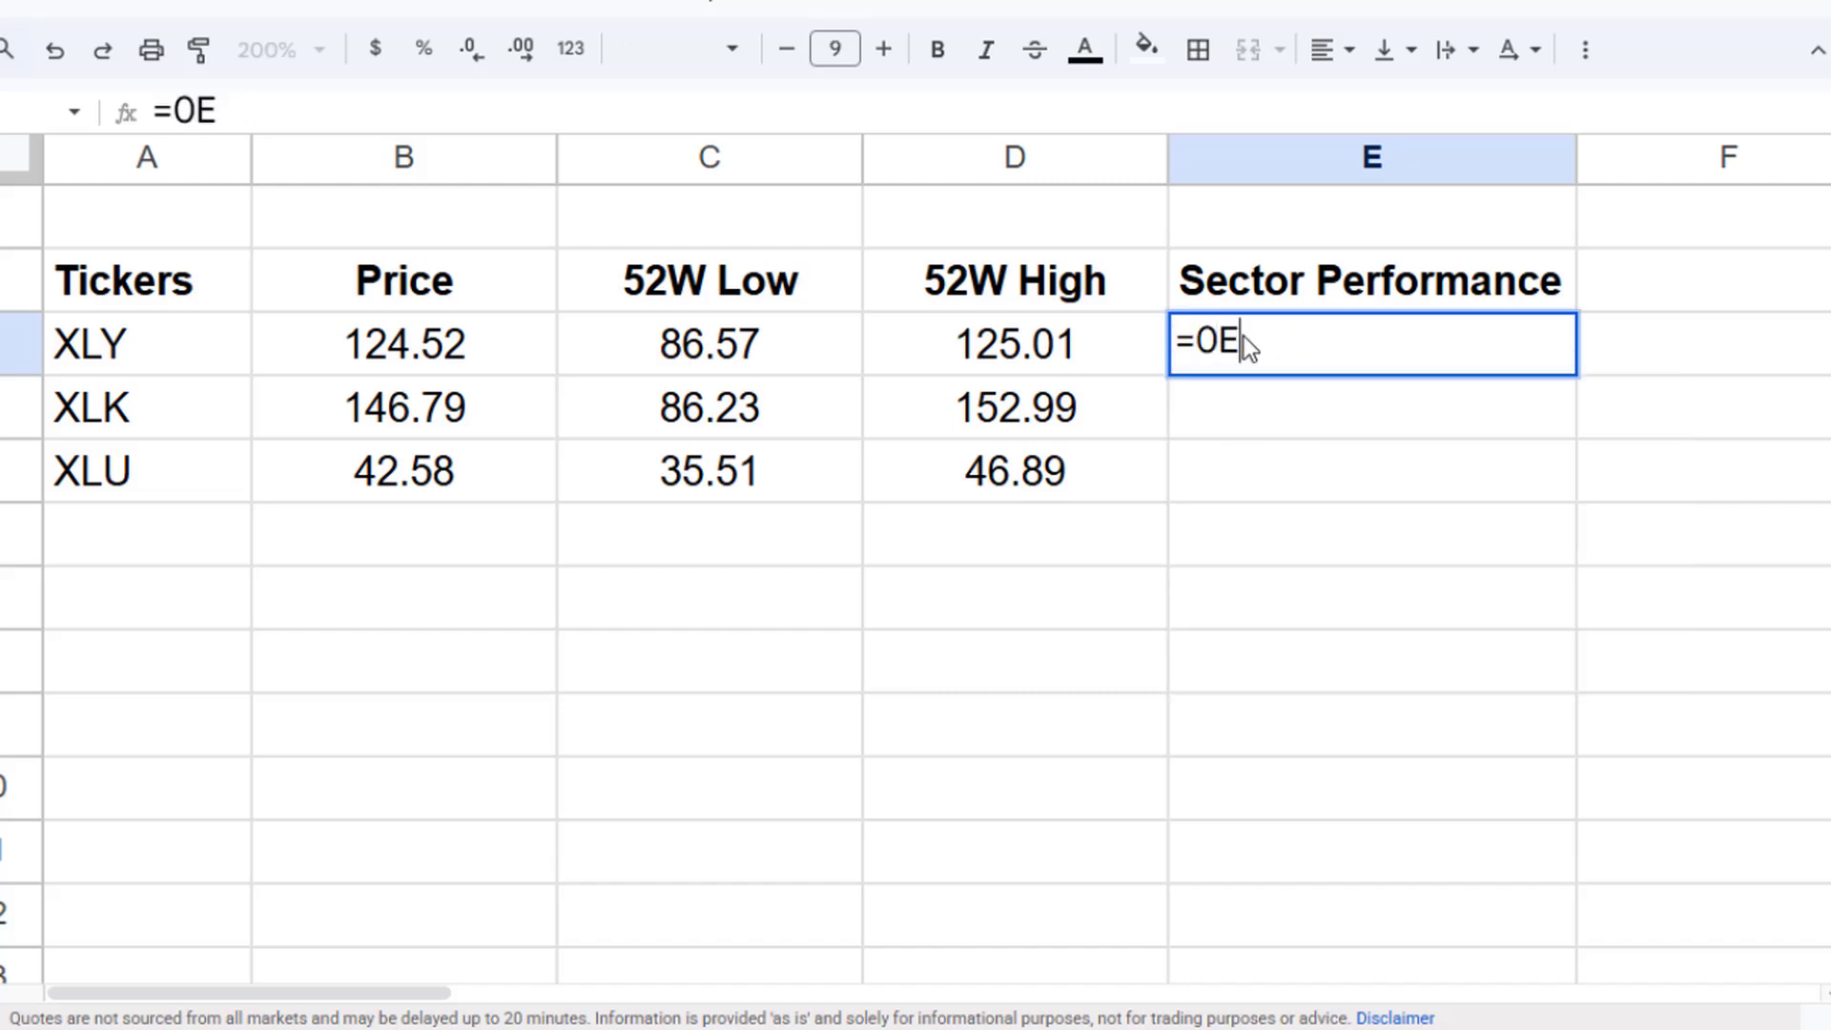
pyautogui.press('BackSpace')
pyautogui.press('BackSpace')
pyautogui.write('PER')
pyautogui.press('Down')
pyautogui.press('Down')
pyautogui.press('Down')
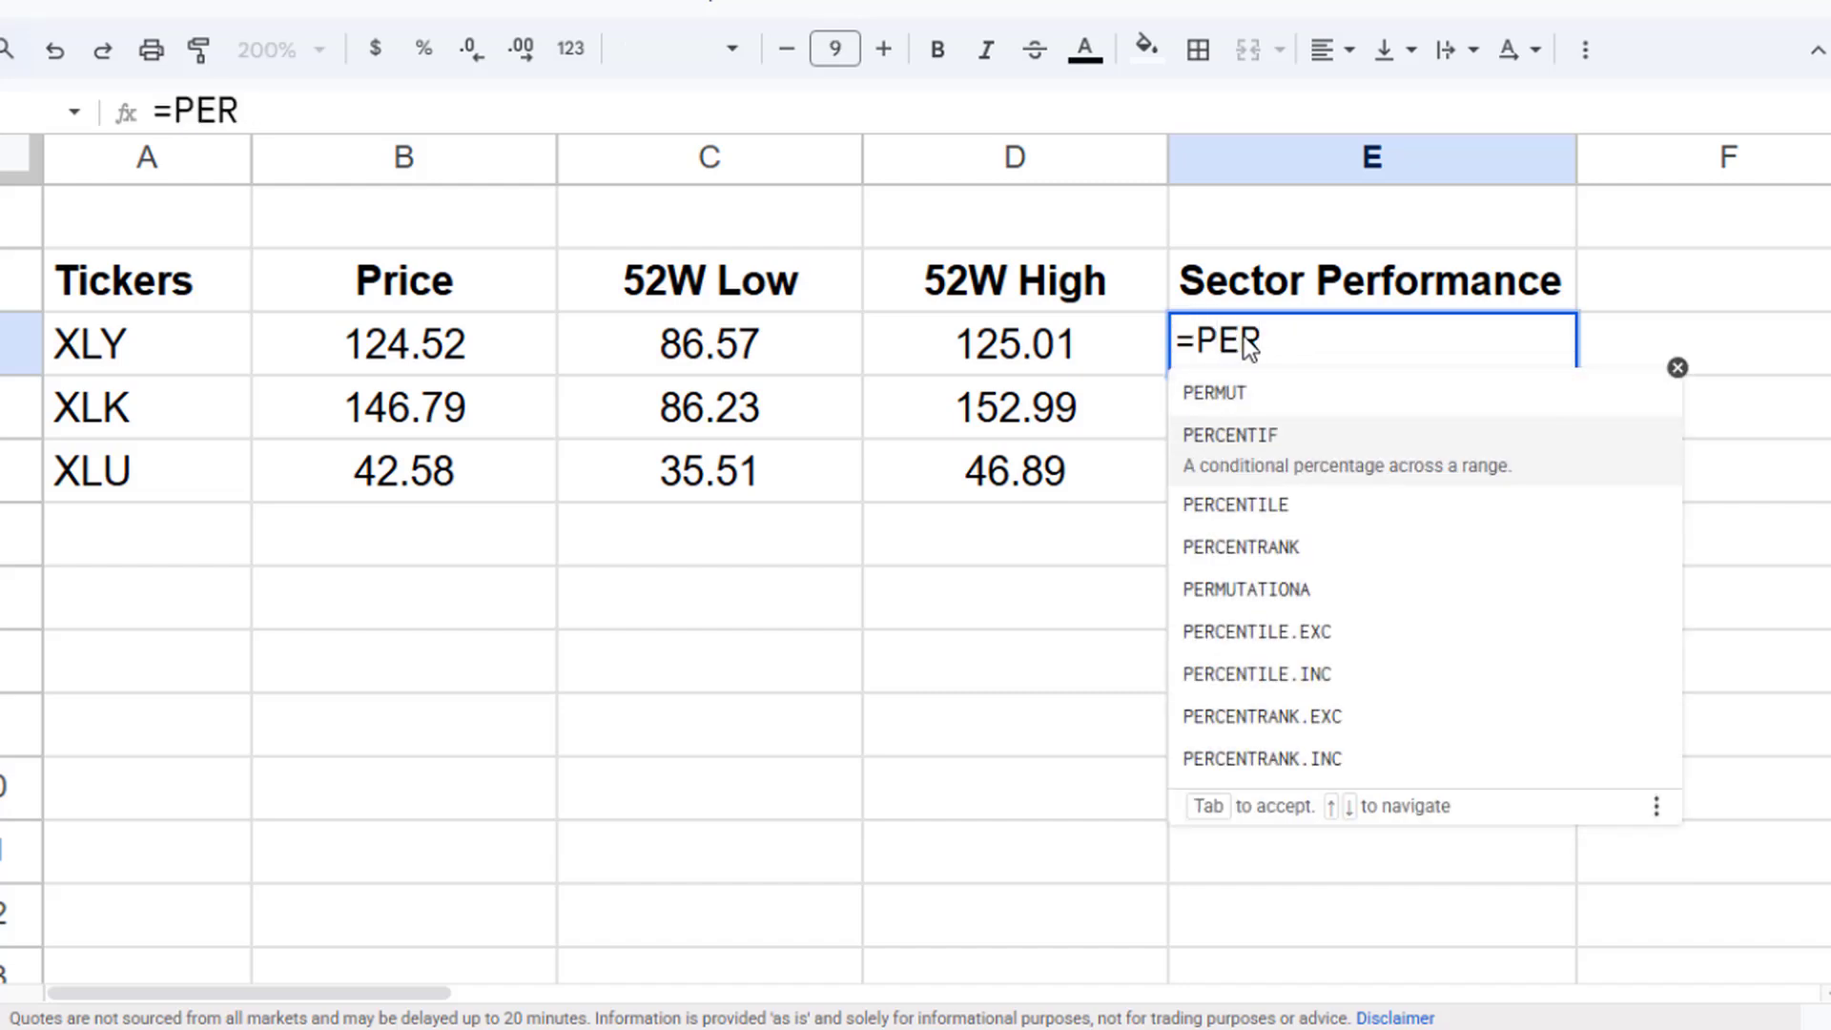
pyautogui.press('Tab')
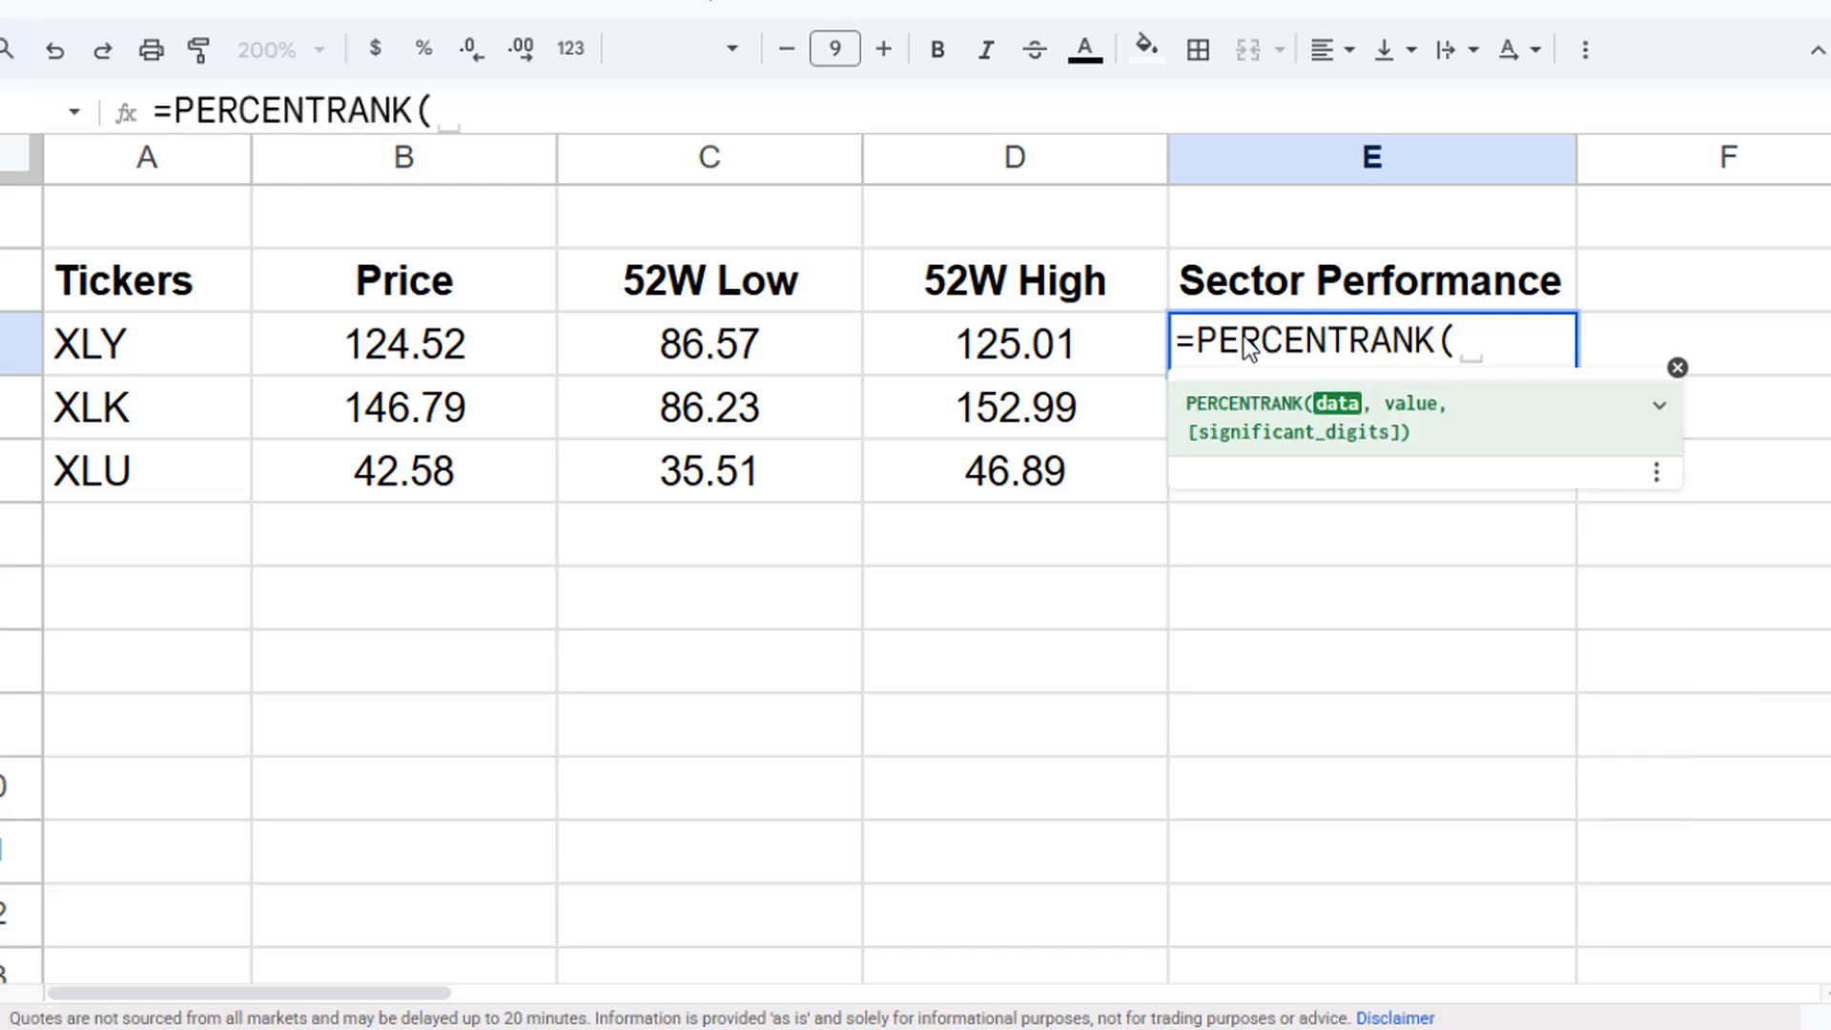
pyautogui.press('Left')
pyautogui.press('Left')
pyautogui.hotkey('shift', 'Right')
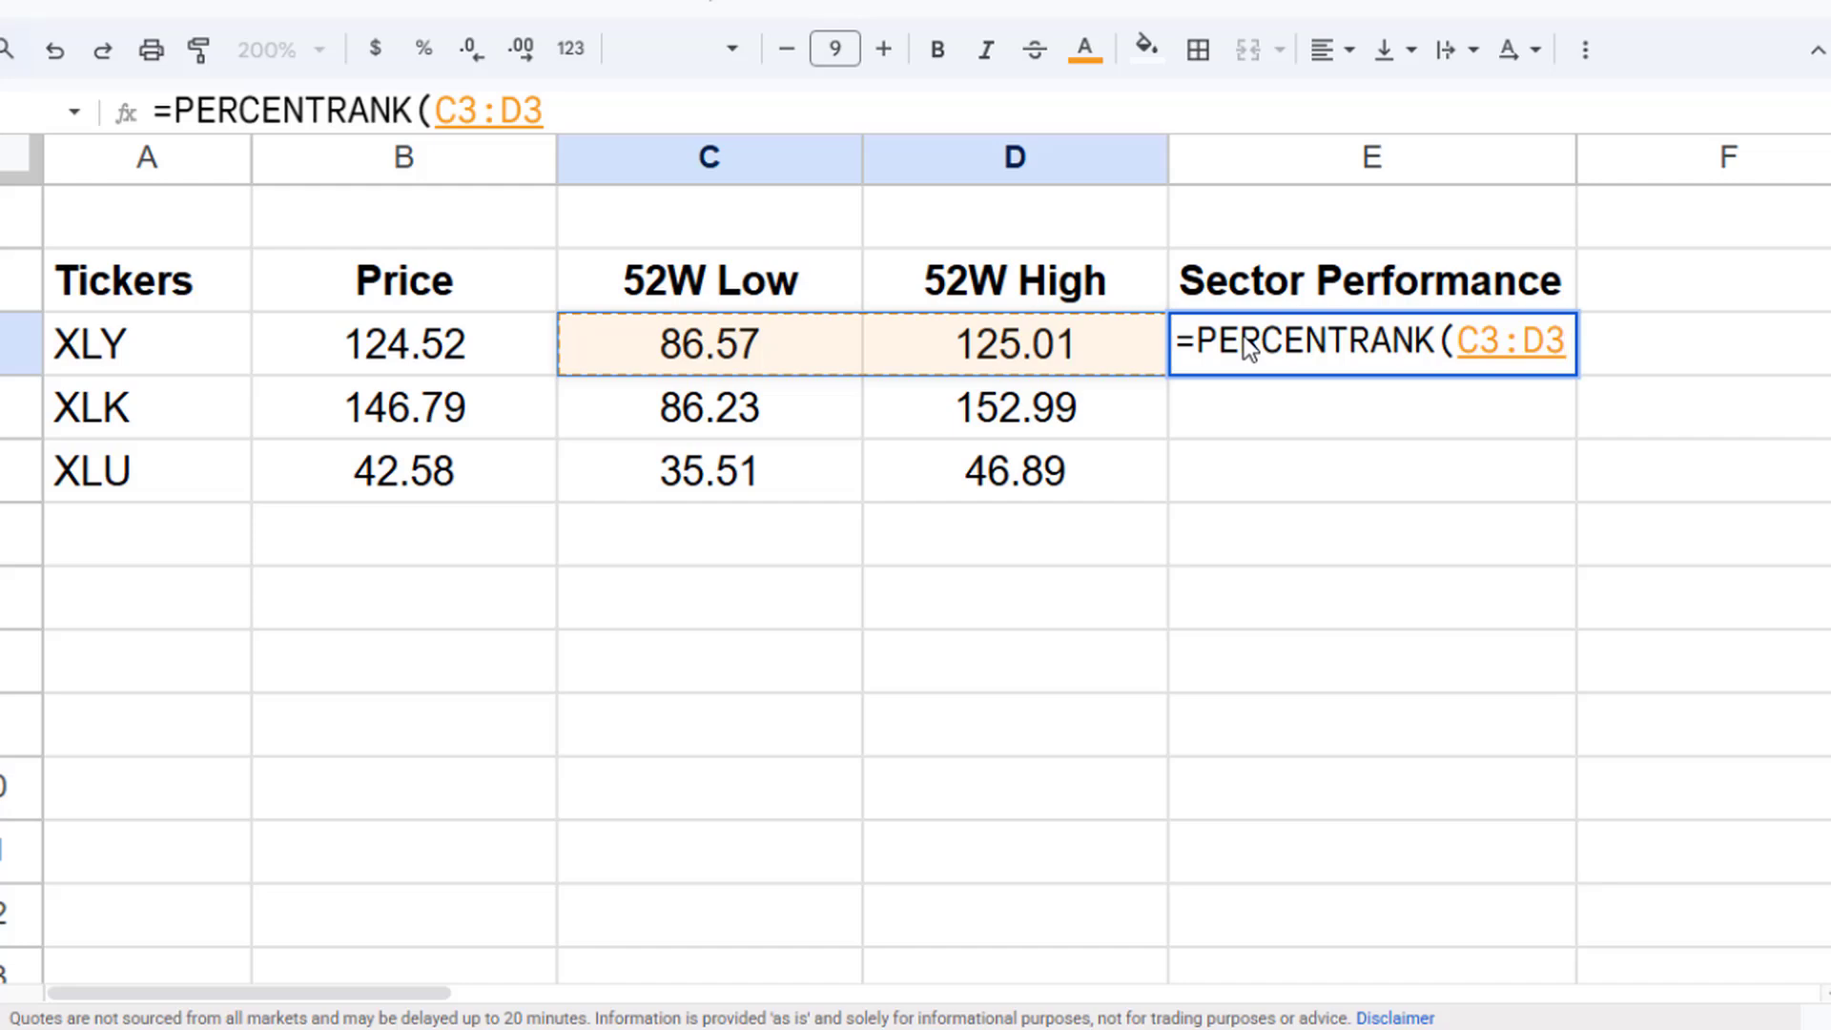
pyautogui.write('M')
pyautogui.press('BackSpace')
pyautogui.write(',')
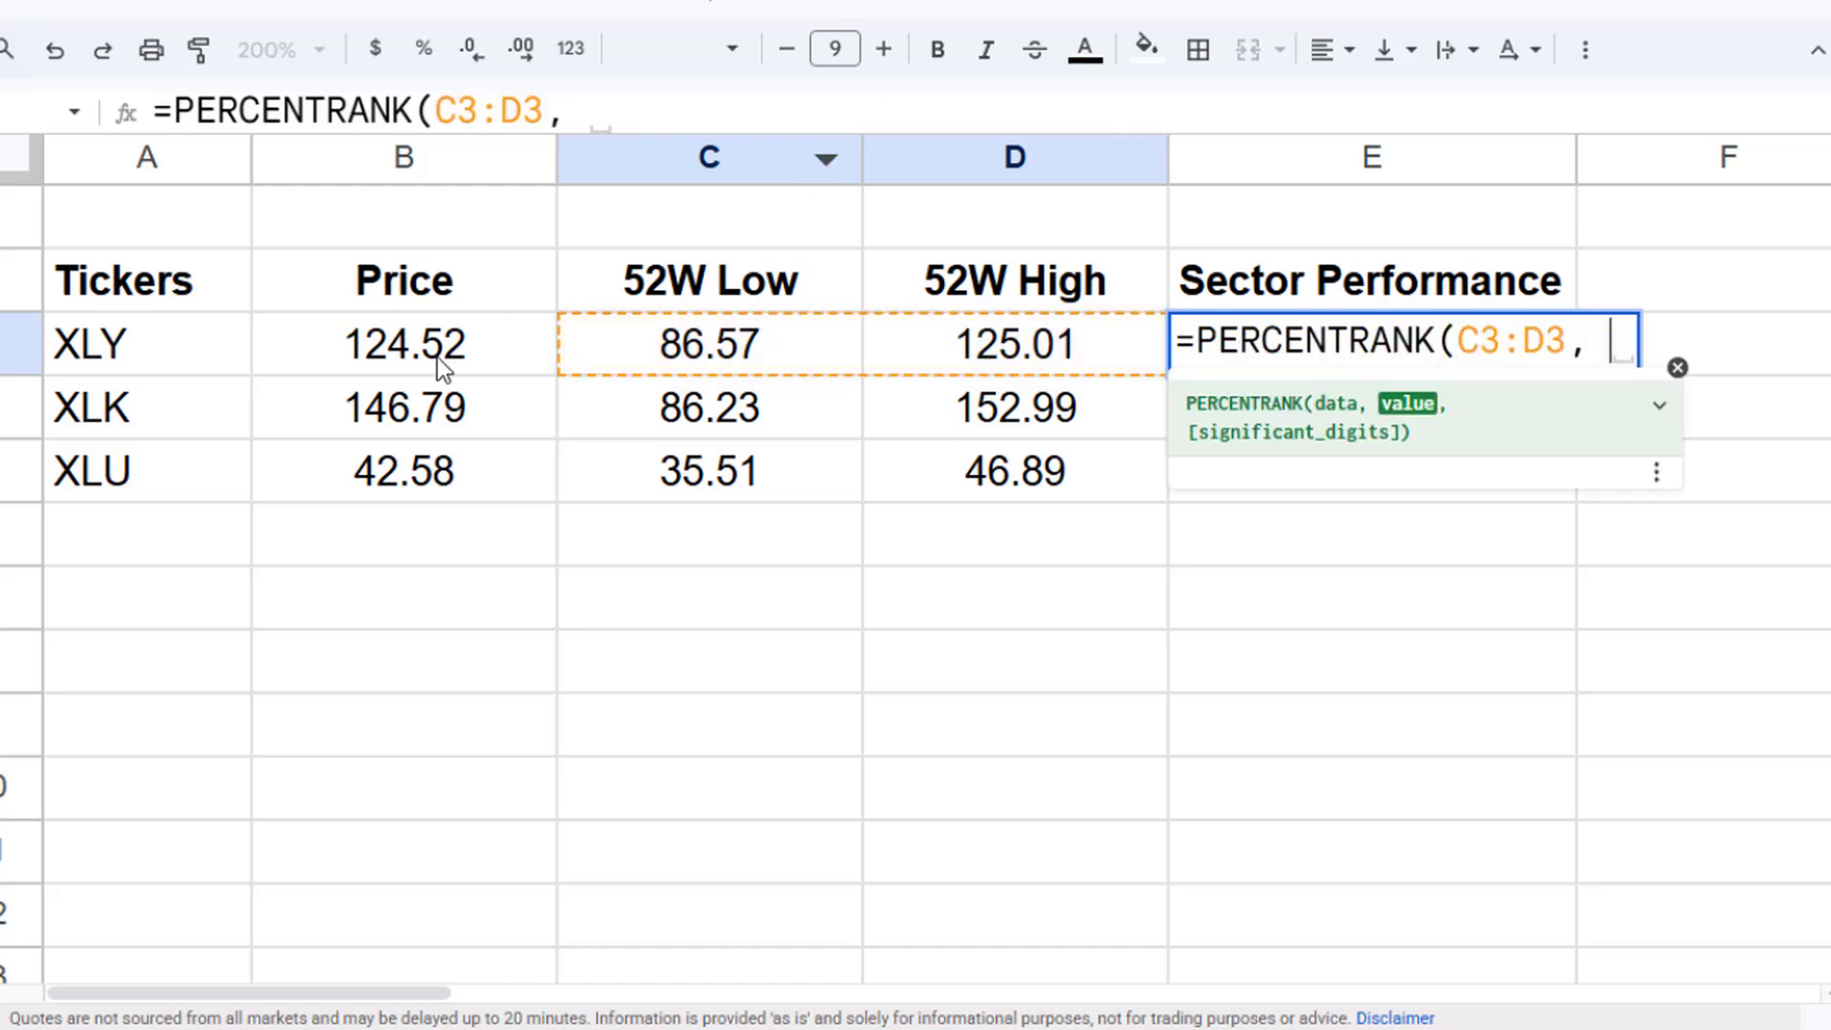
pyautogui.click(494, 376)
pyautogui.write(')')
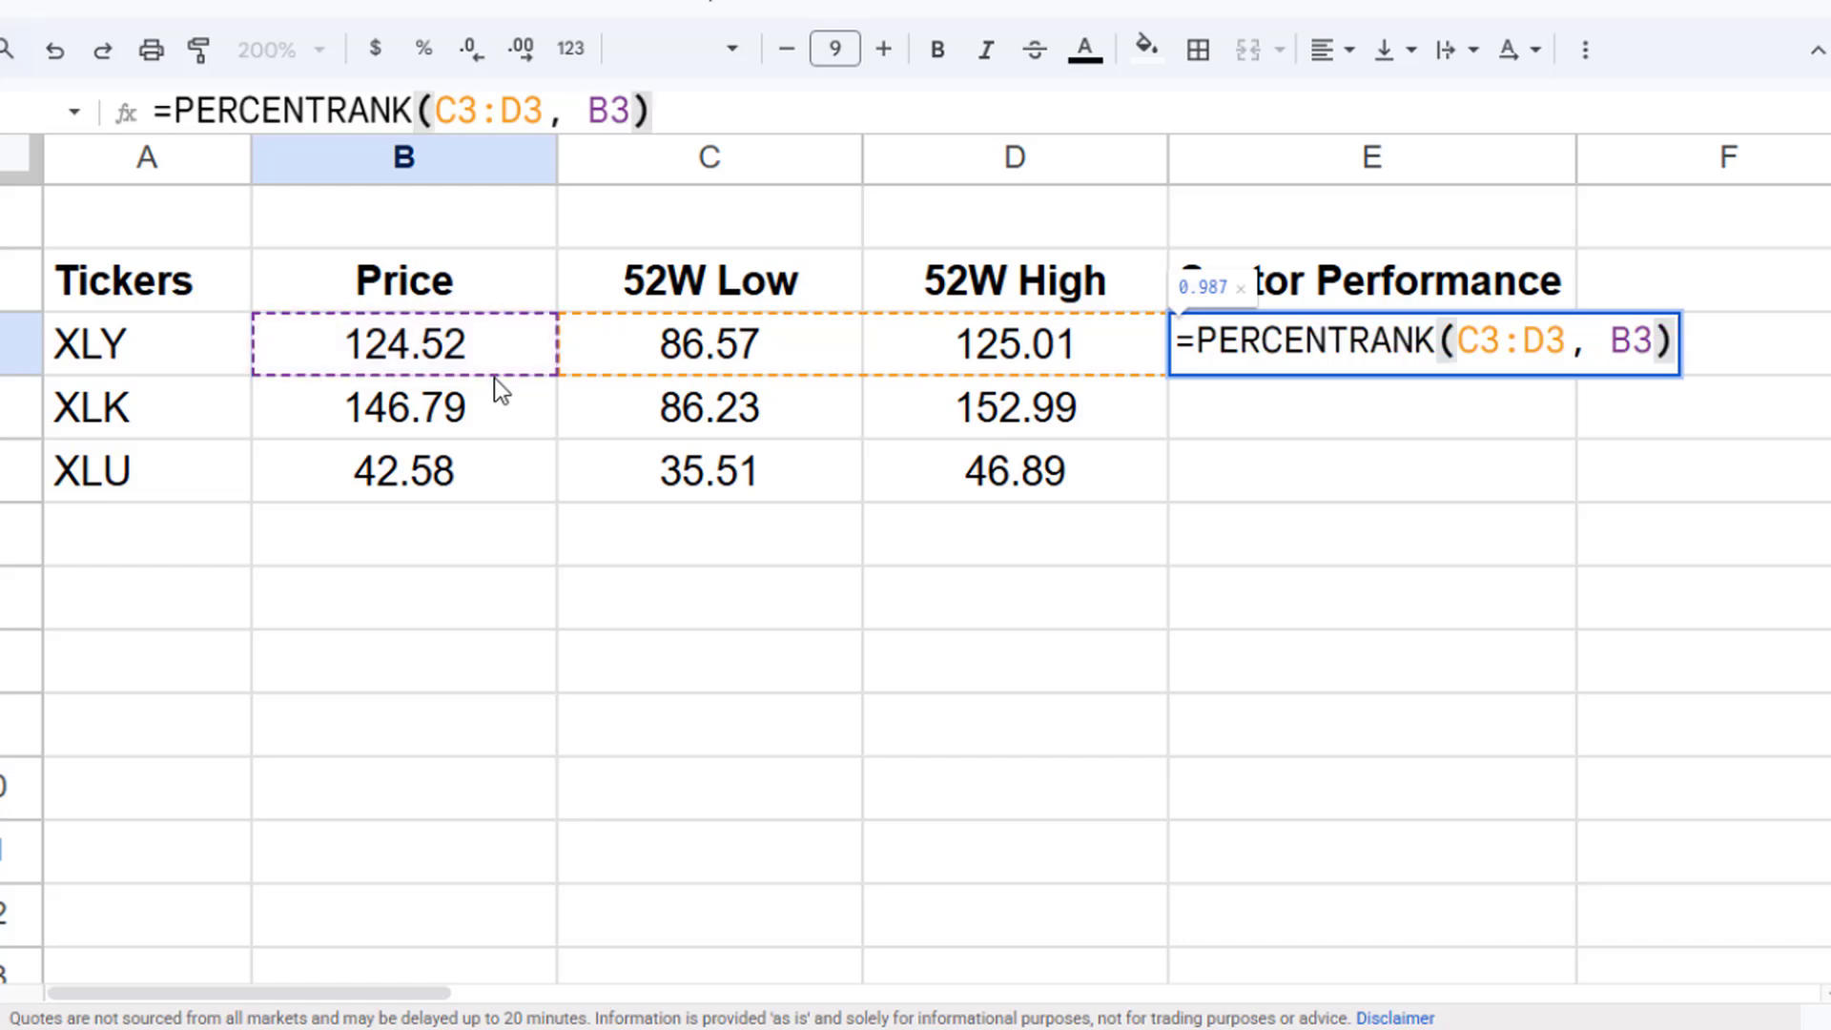
pyautogui.press('Return')
pyautogui.click(826, 622)
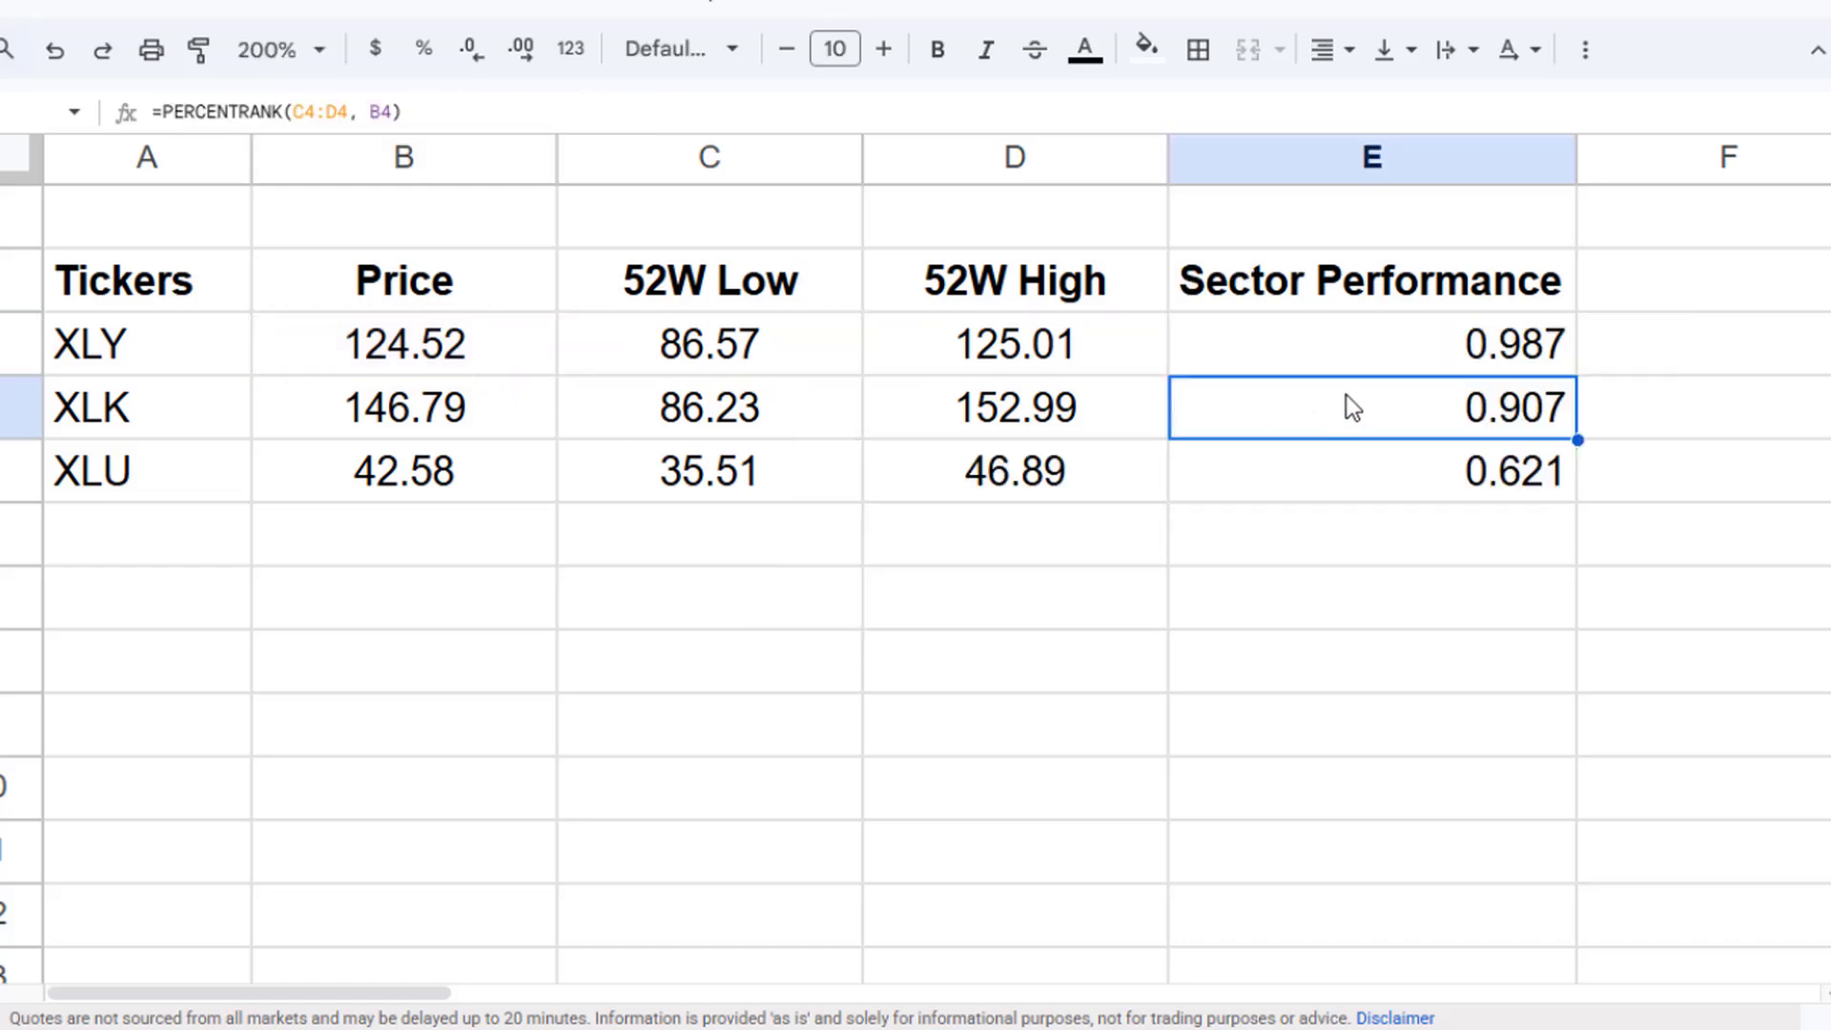
# - Center-align the Sector Performance values in E3 through E5 and format them as percentages
pyautogui.moveTo(1335, 343); pyautogui.dragTo(1268, 472)
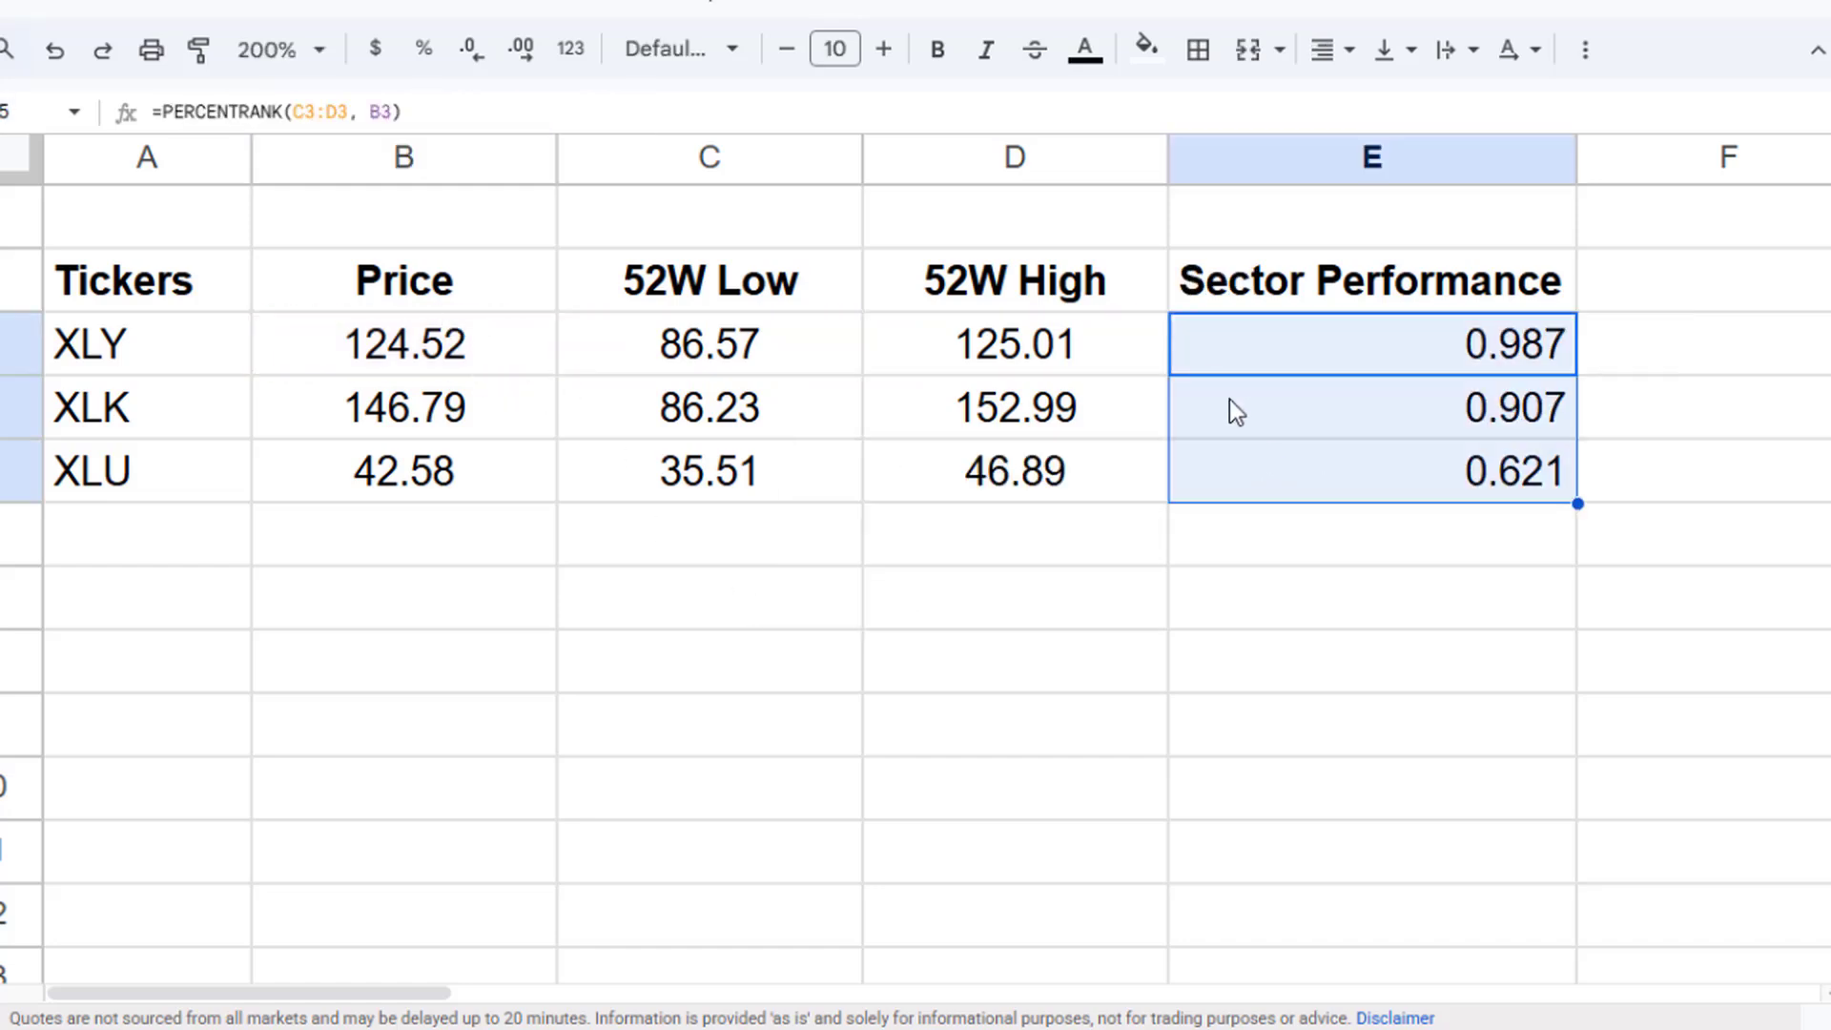
pyautogui.click(1347, 57)
pyautogui.click(1382, 111)
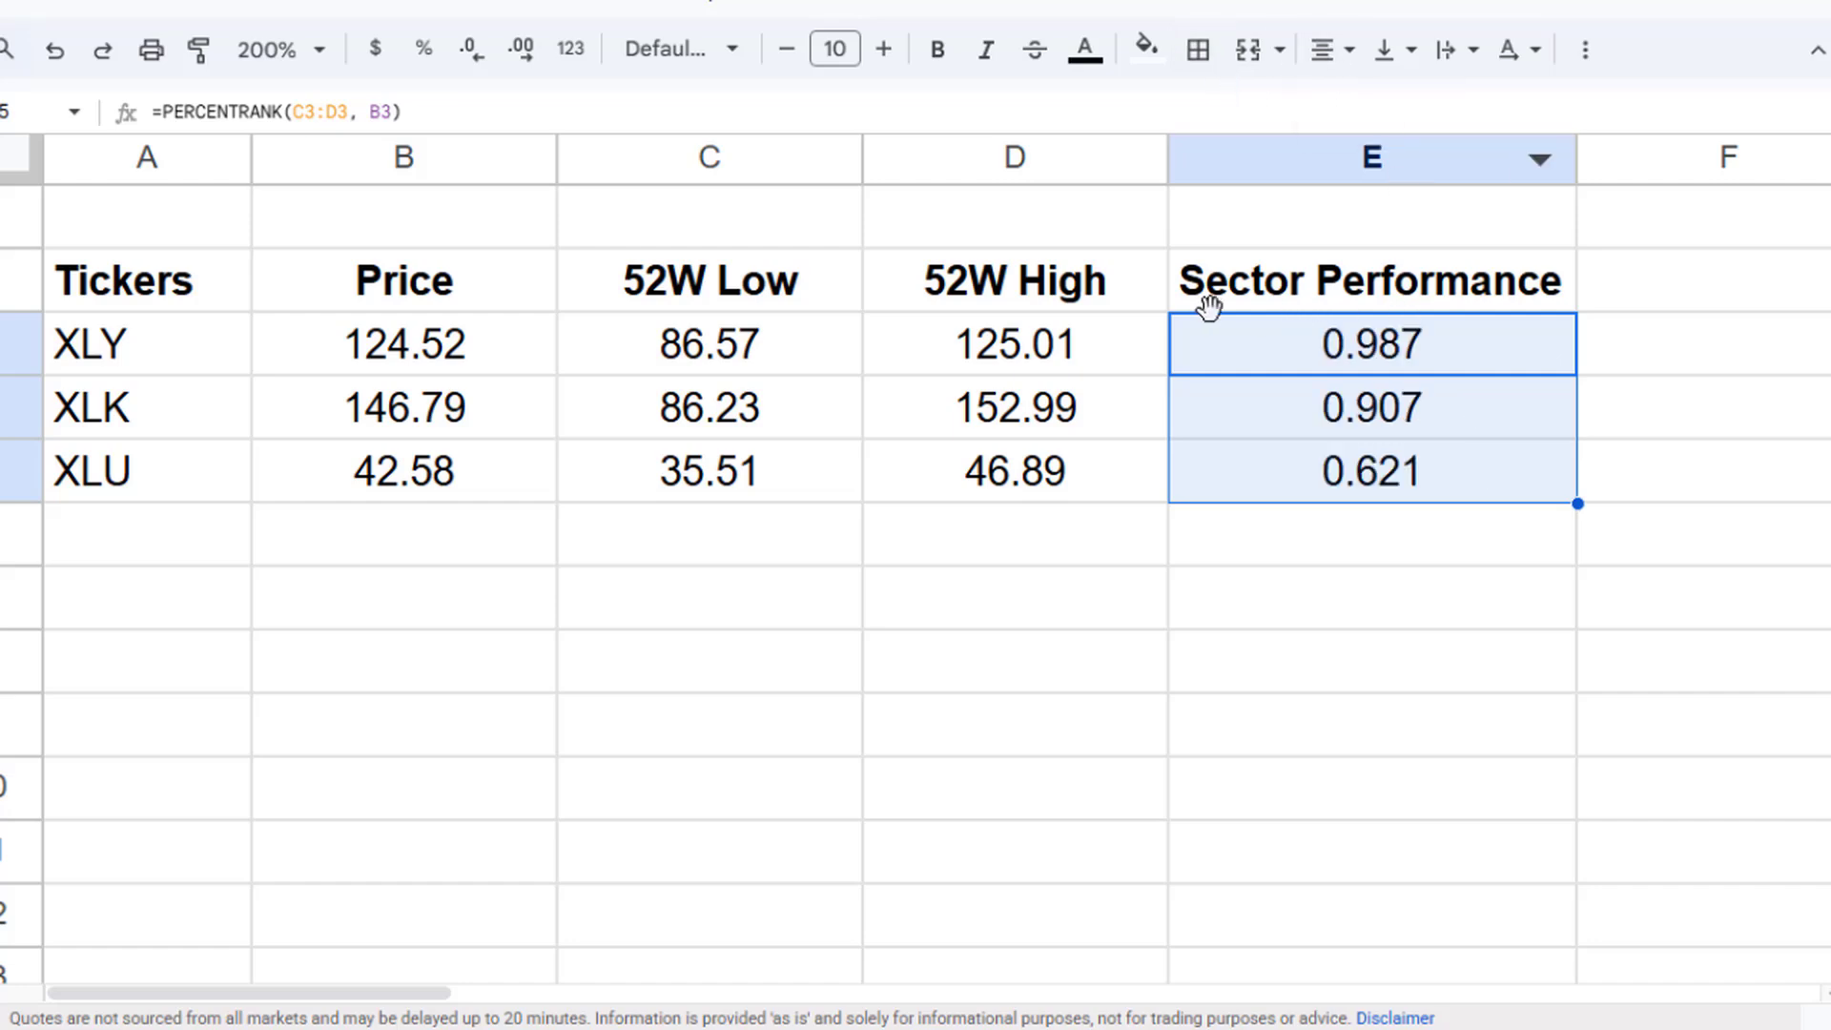
pyautogui.click(424, 49)
# - Review each ticker's Sector Performance value against its row
pyautogui.click(1342, 347)
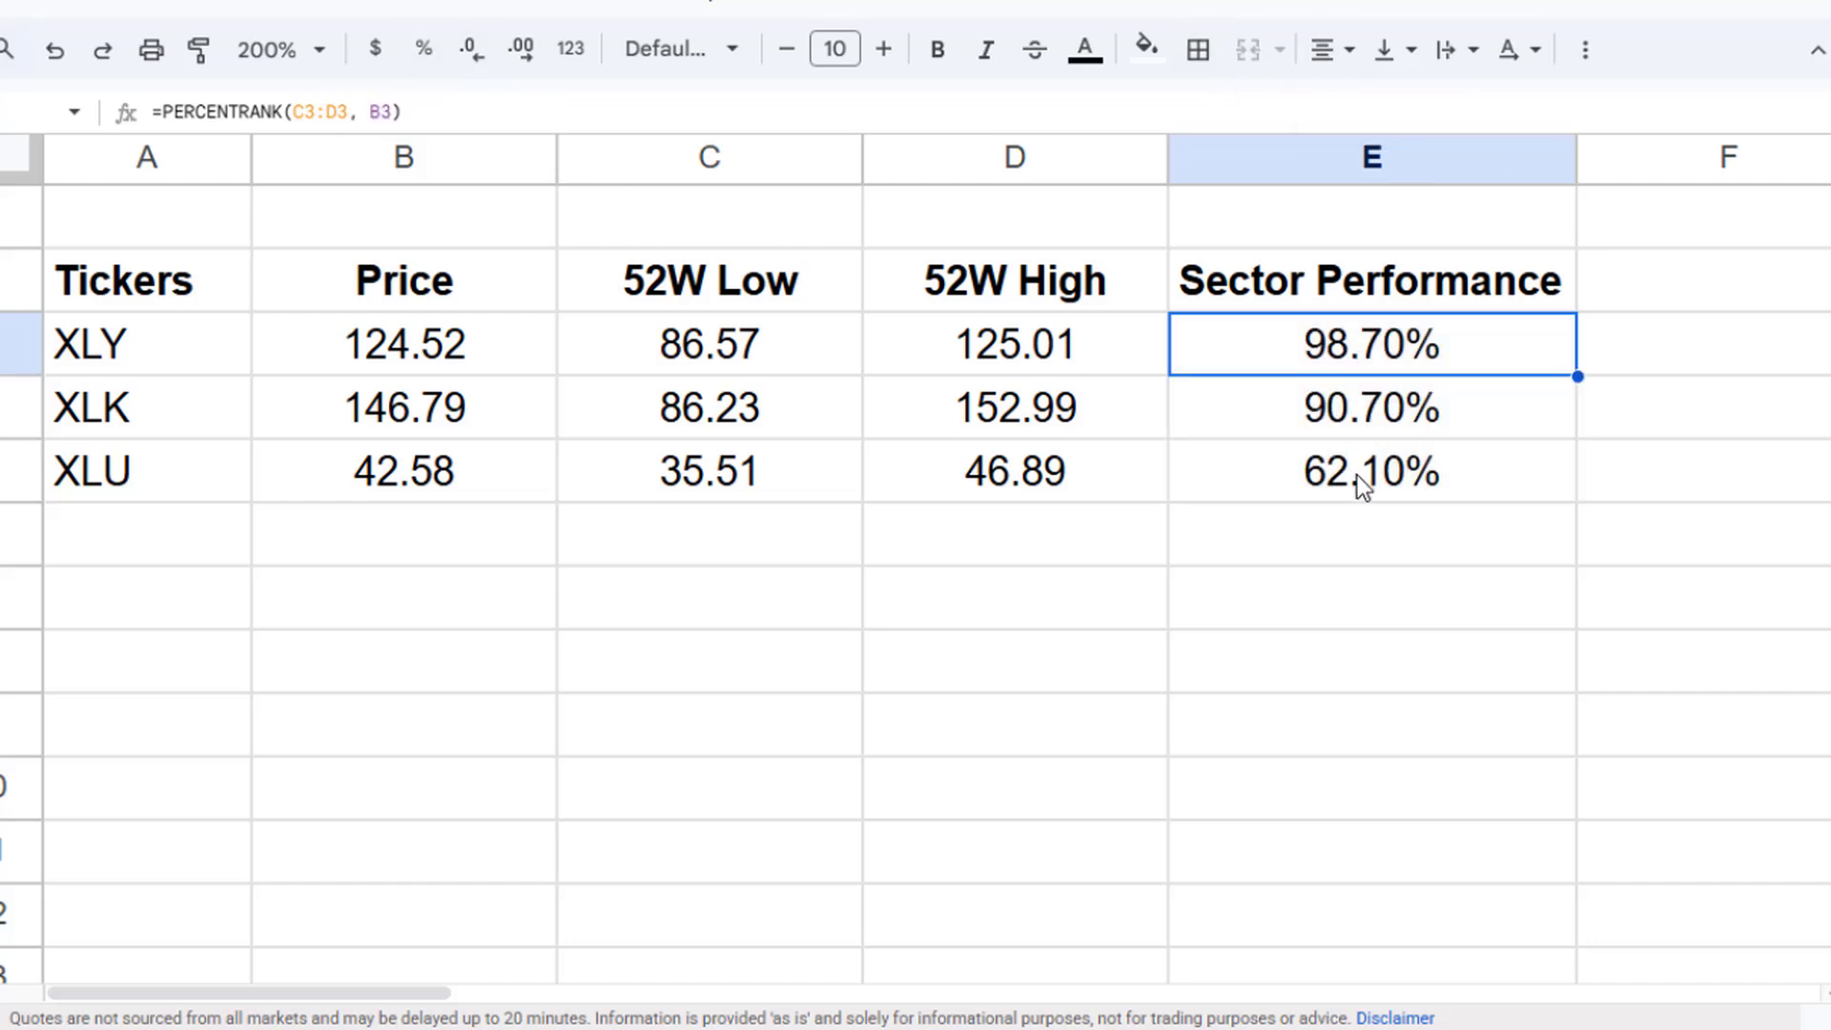
pyautogui.click(1357, 475)
pyautogui.click(1350, 357)
pyautogui.click(143, 361)
pyautogui.click(1326, 360)
pyautogui.click(1335, 423)
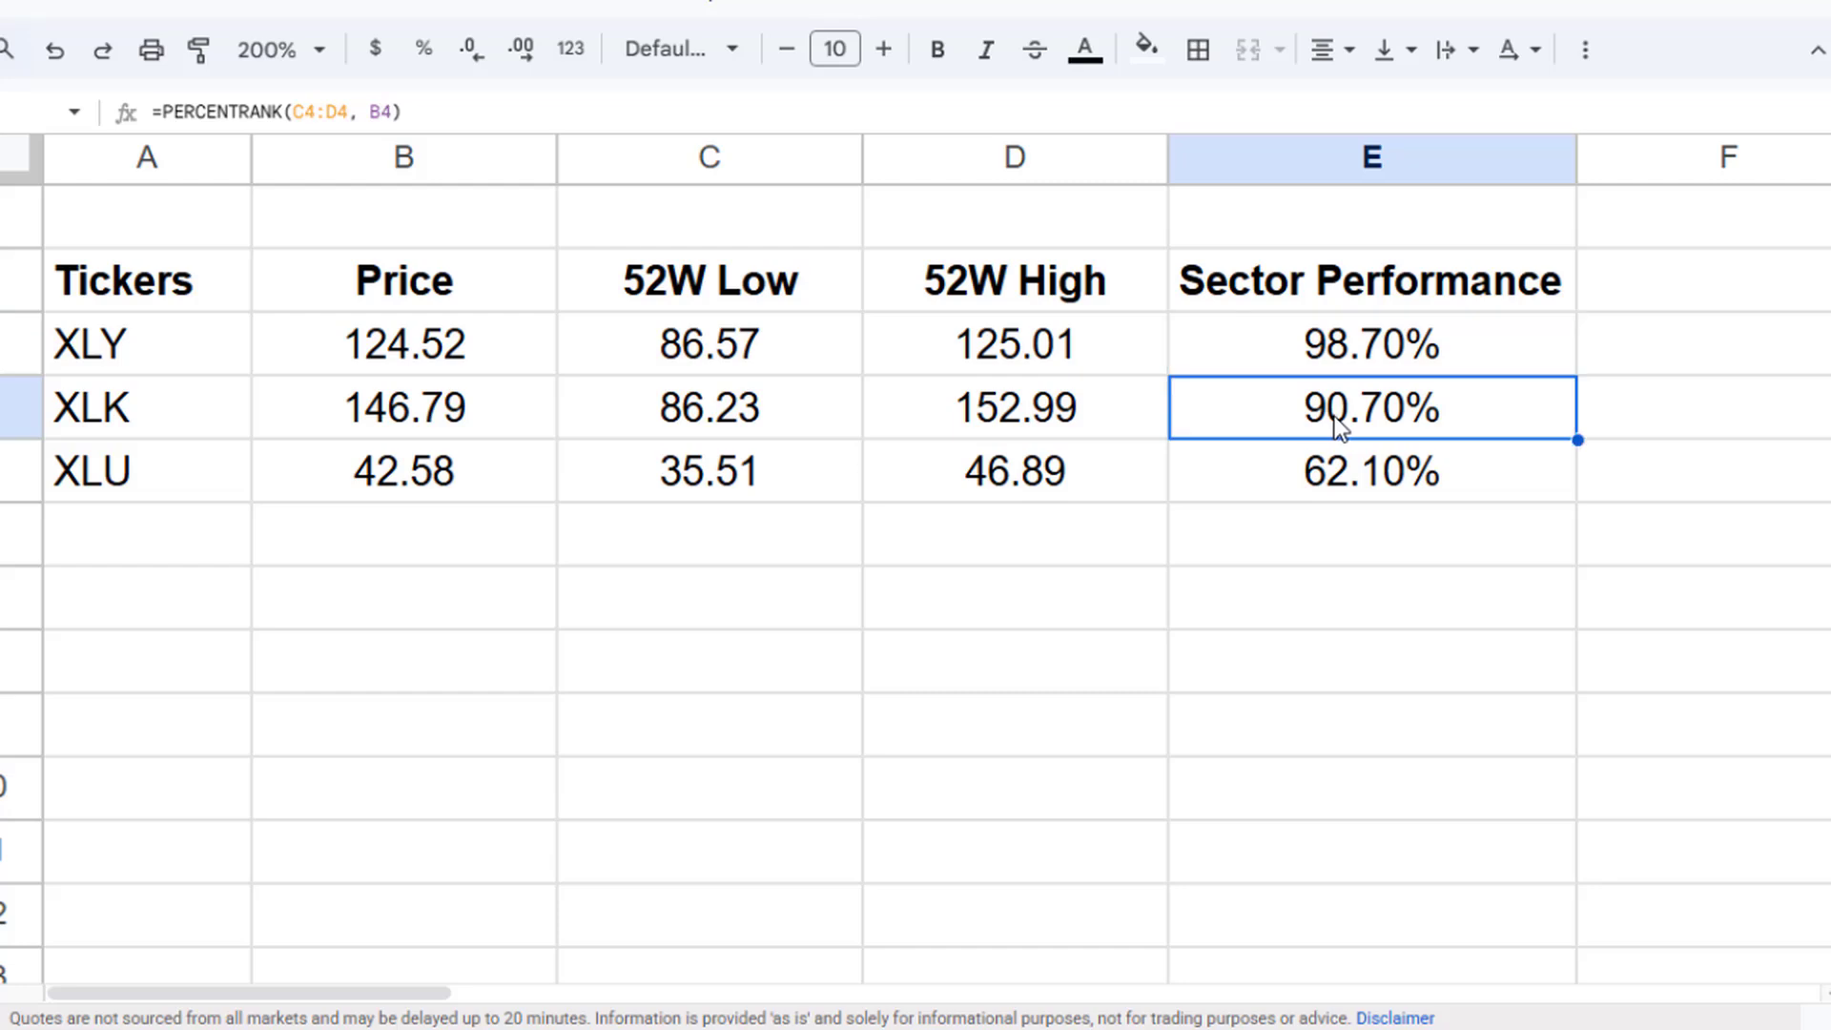
pyautogui.click(129, 420)
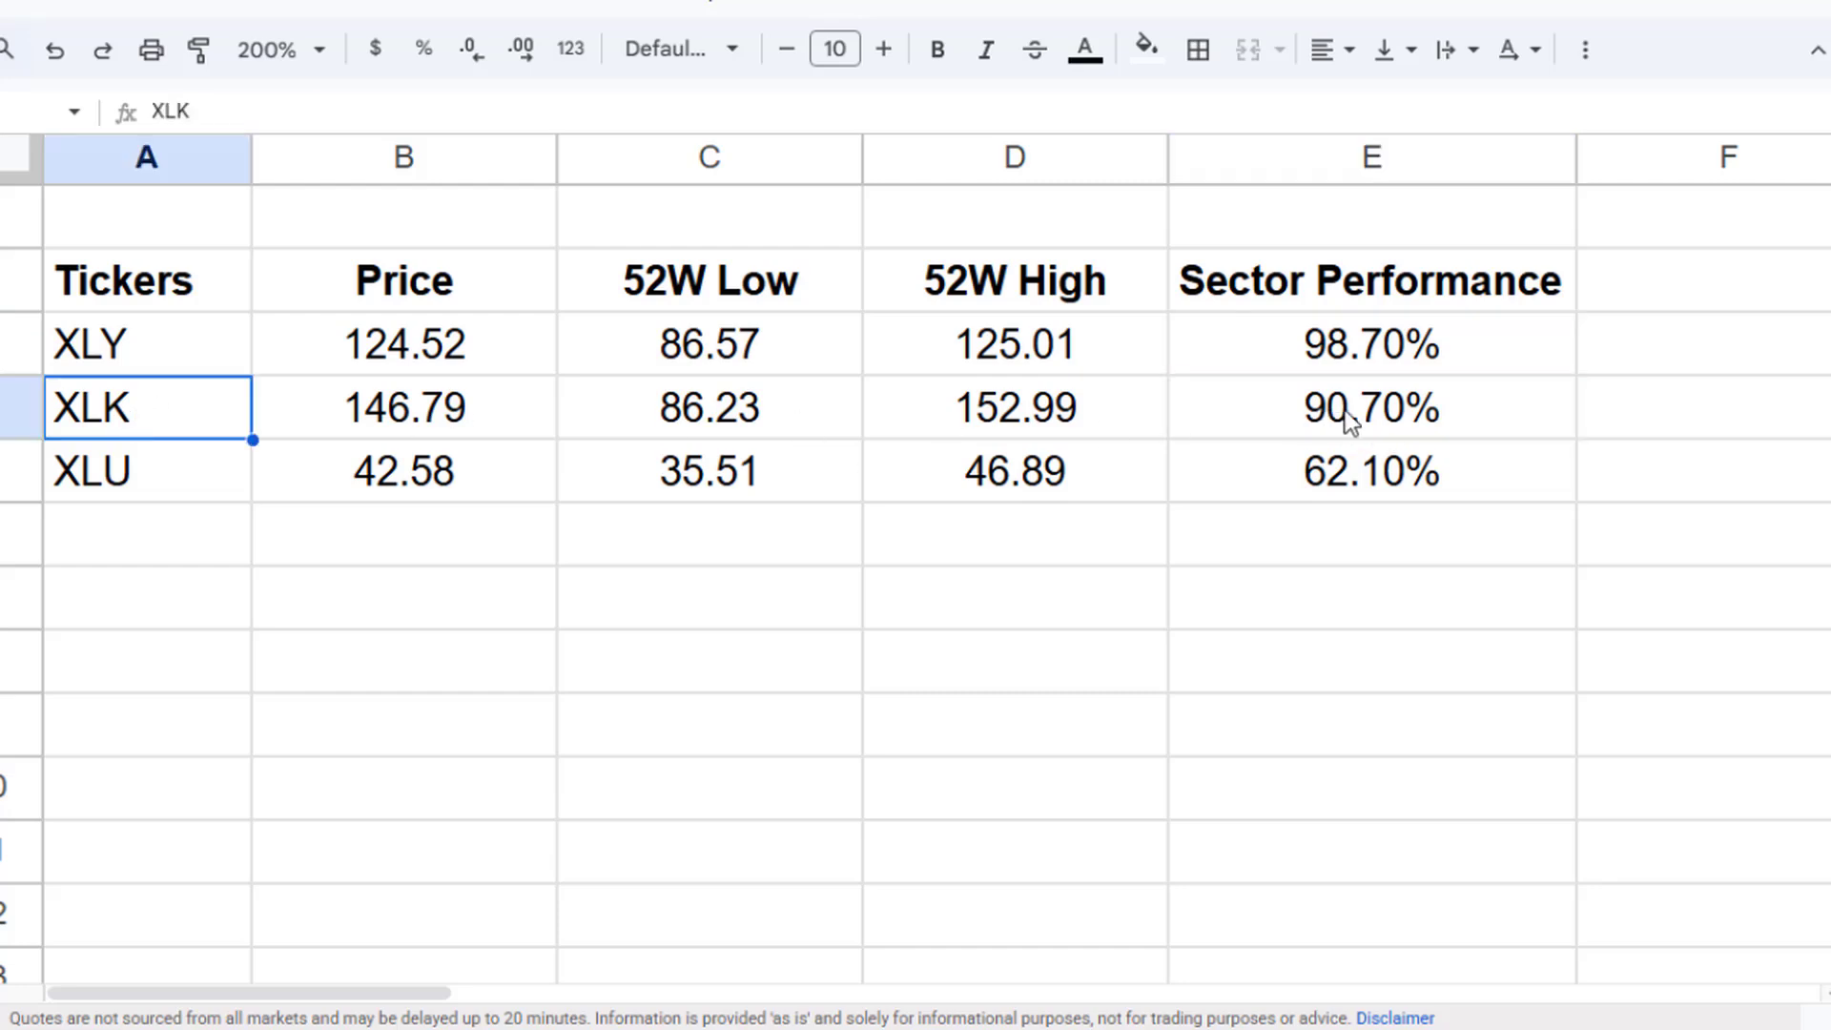
pyautogui.click(1346, 425)
pyautogui.click(1327, 475)
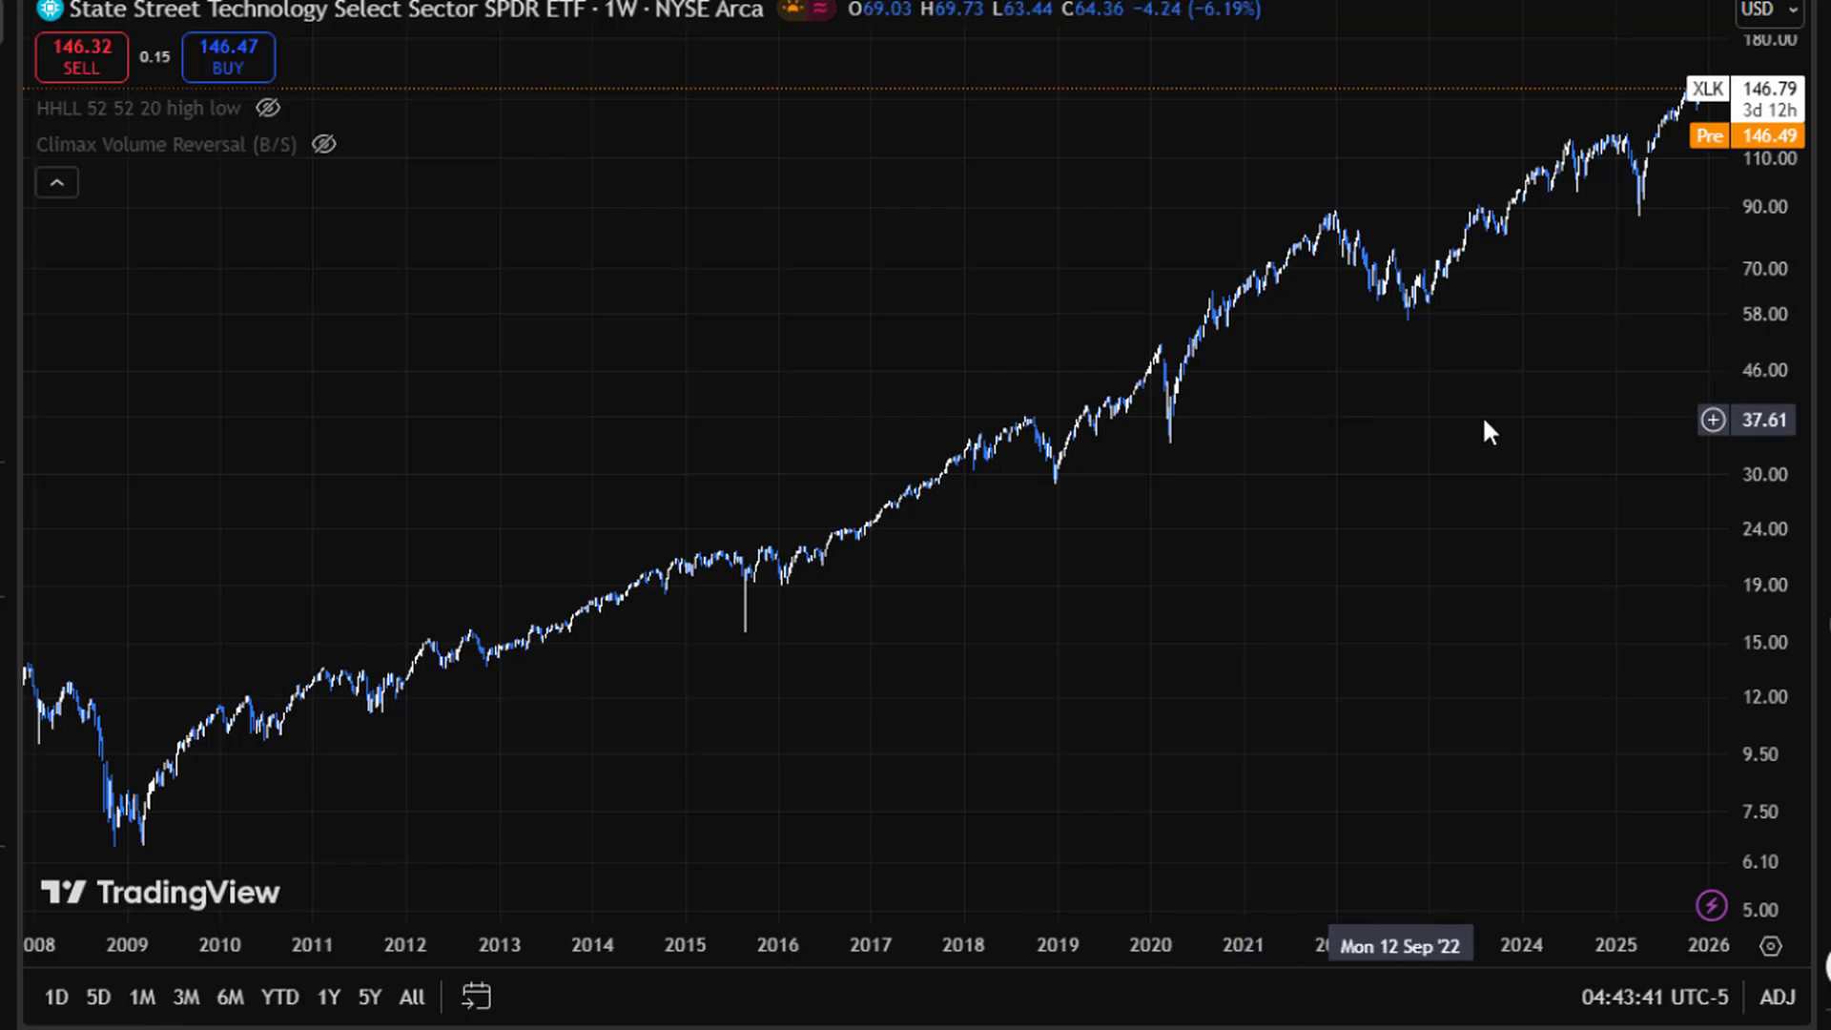
# - Switch to TradingView and show the HHLL 52-week high/low indicator on the XLK weekly chart
pyautogui.scroll(3, 1508, 414)
pyautogui.scroll(5, 1516, 425)
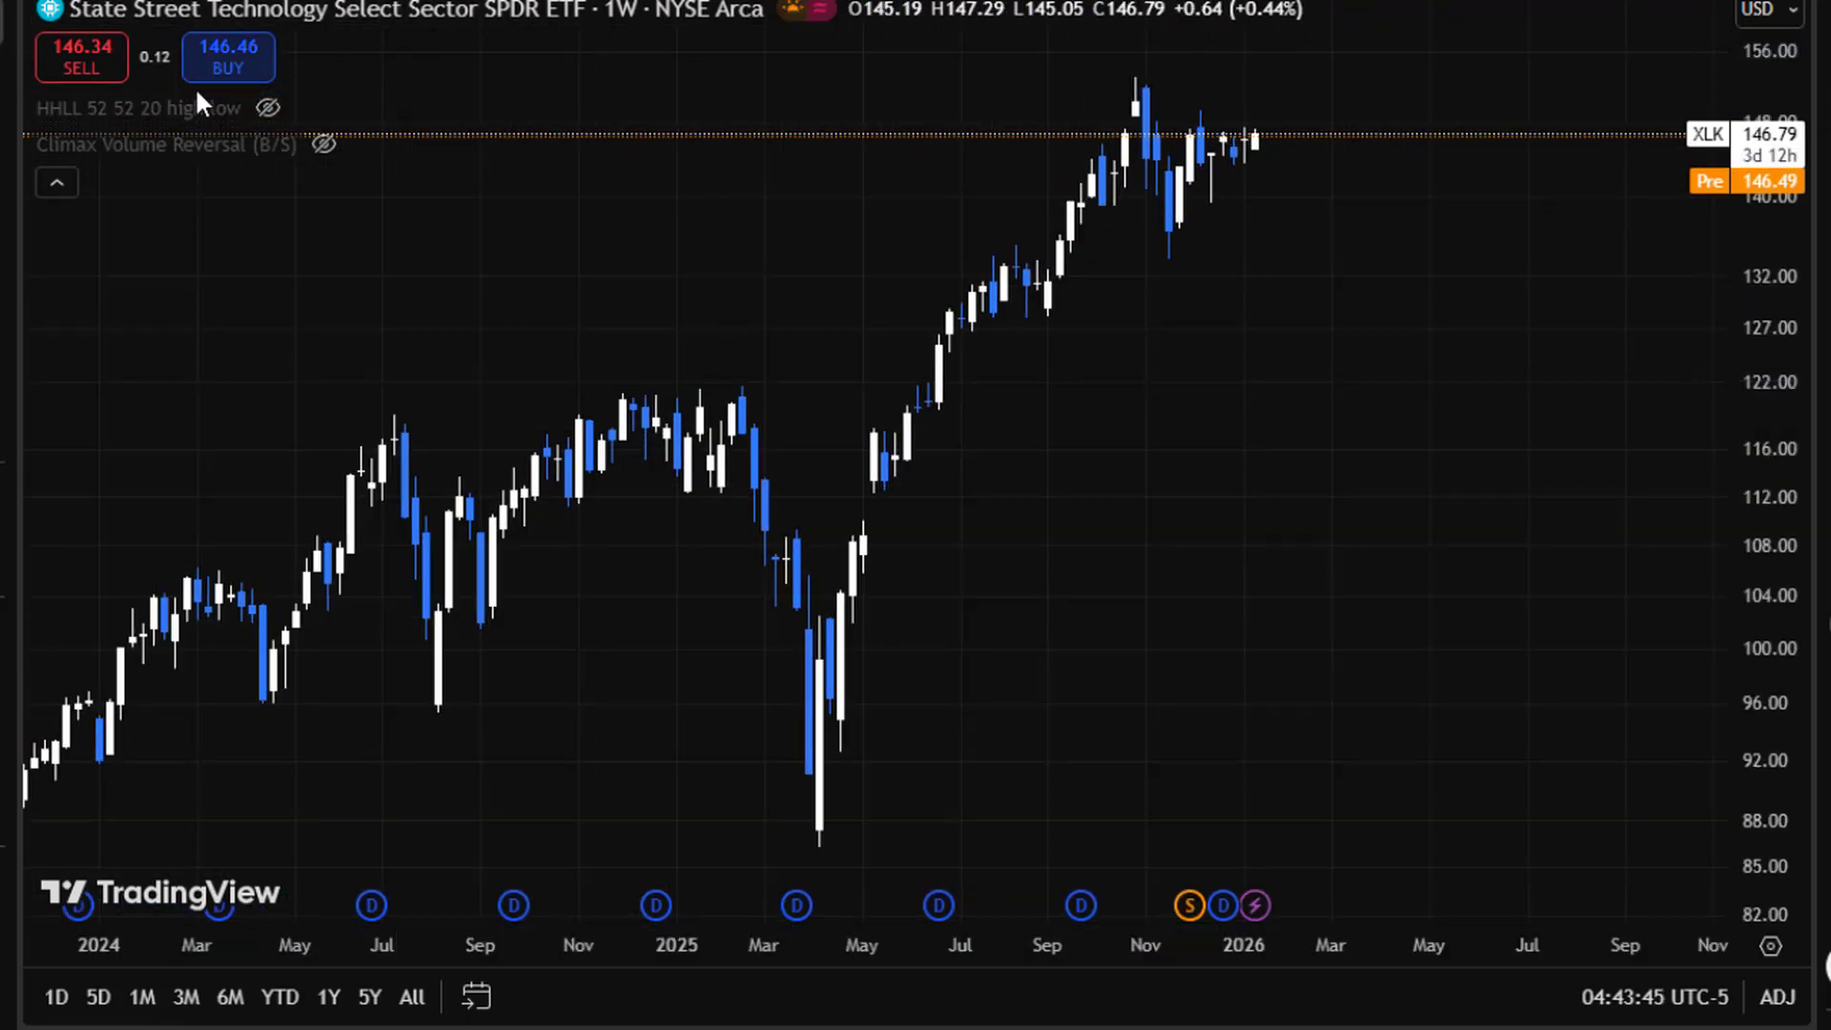
pyautogui.moveTo(135, 120)
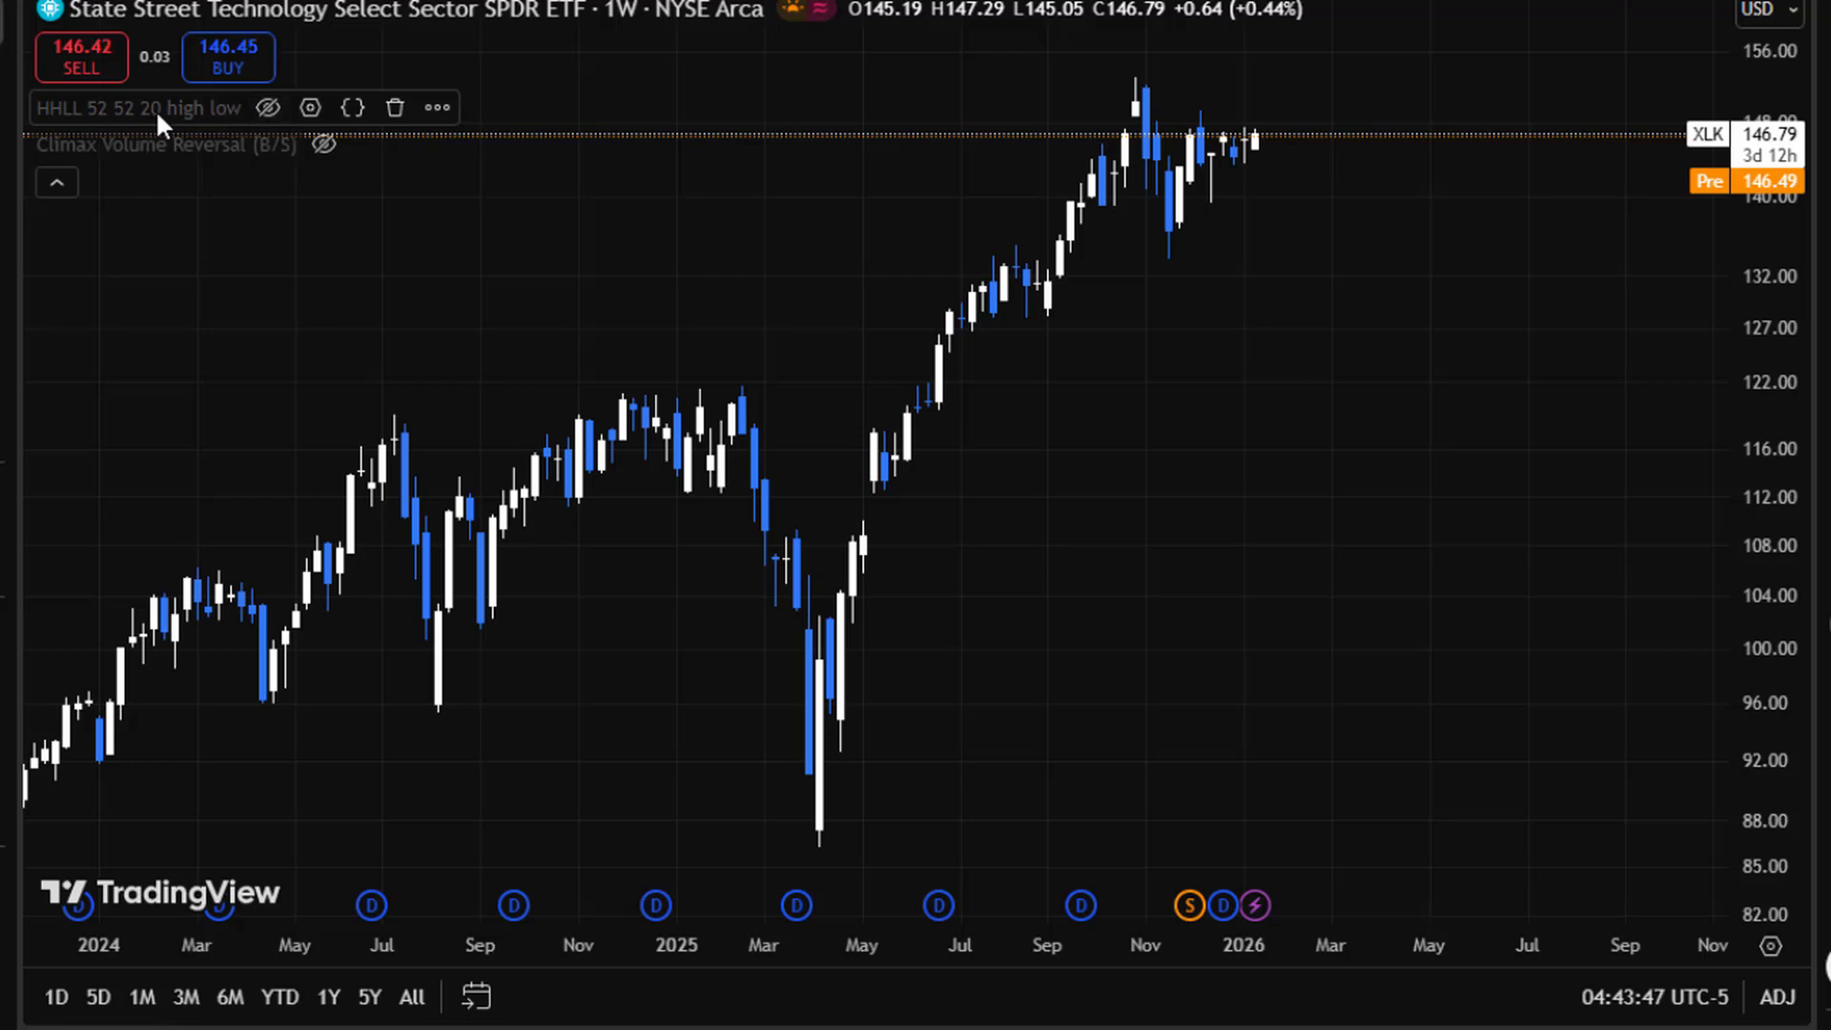
pyautogui.click(267, 107)
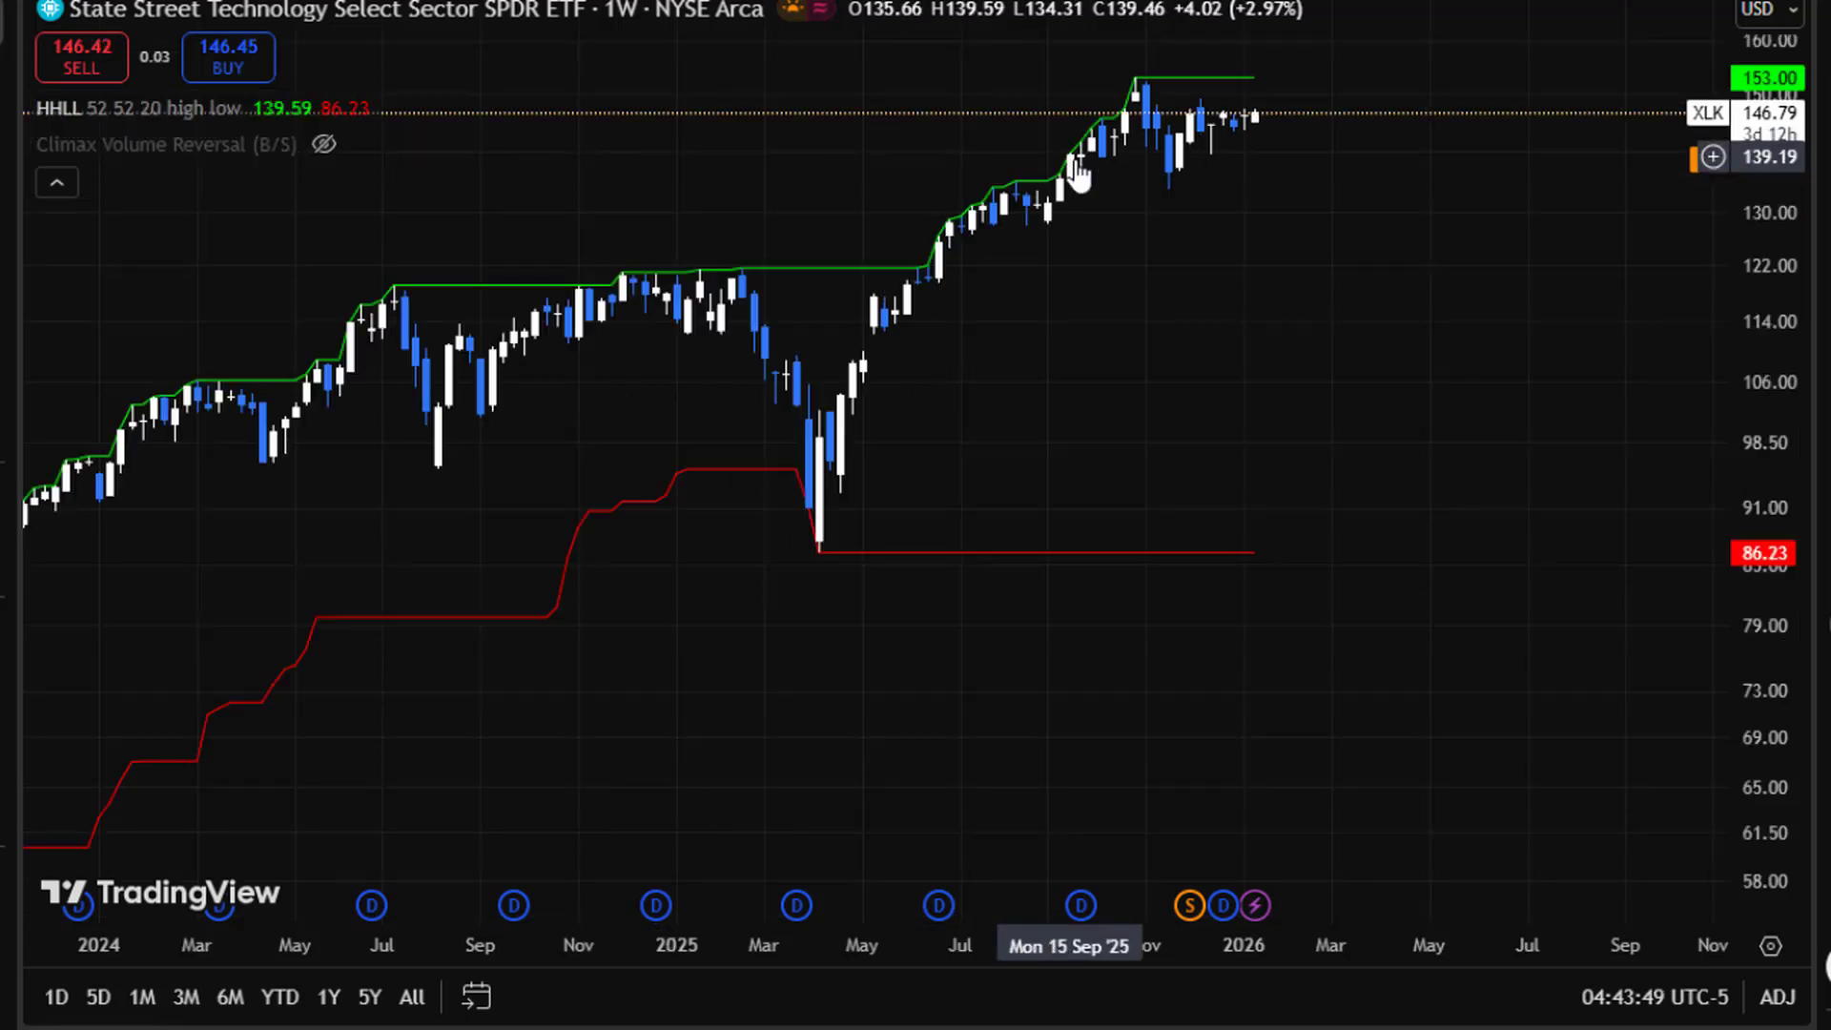
pyautogui.scroll(3, 965, 110)
pyautogui.moveTo(1224, 465); pyautogui.dragTo(993, 448)
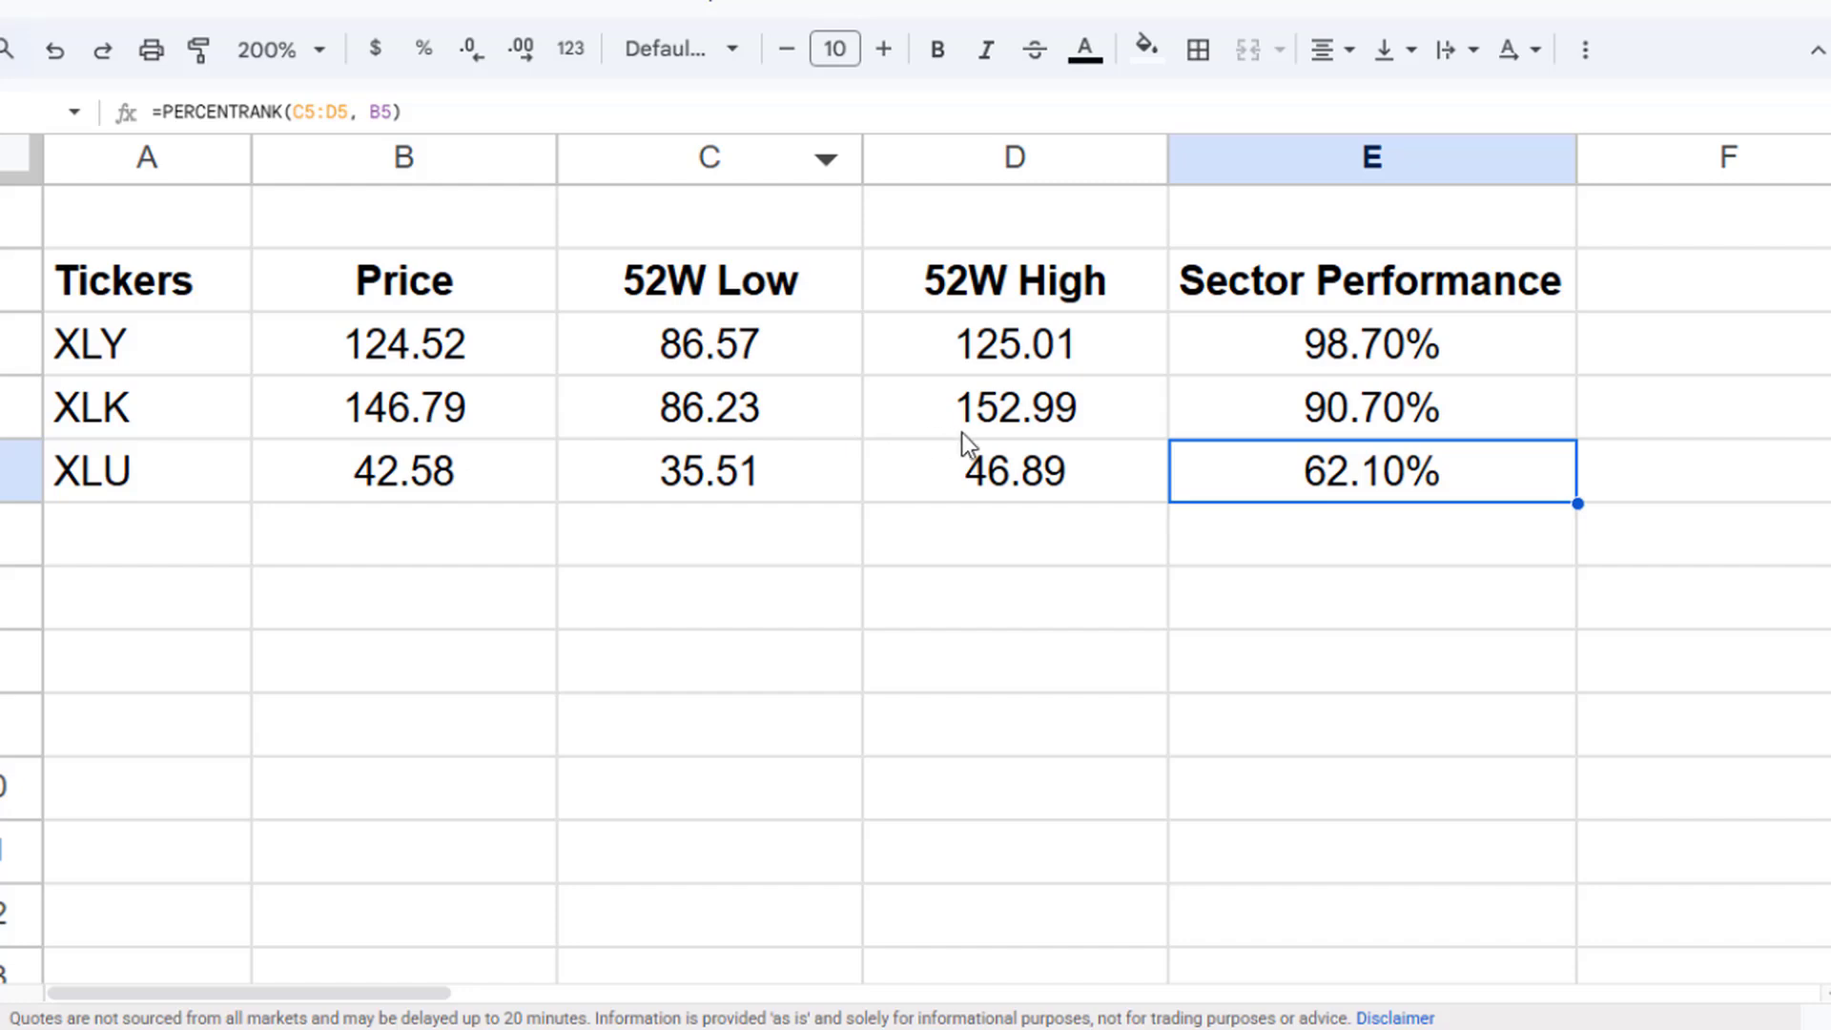
# - Compare XLK's 52-week high and low cells with the indicator levels on the chart
pyautogui.click(1011, 424)
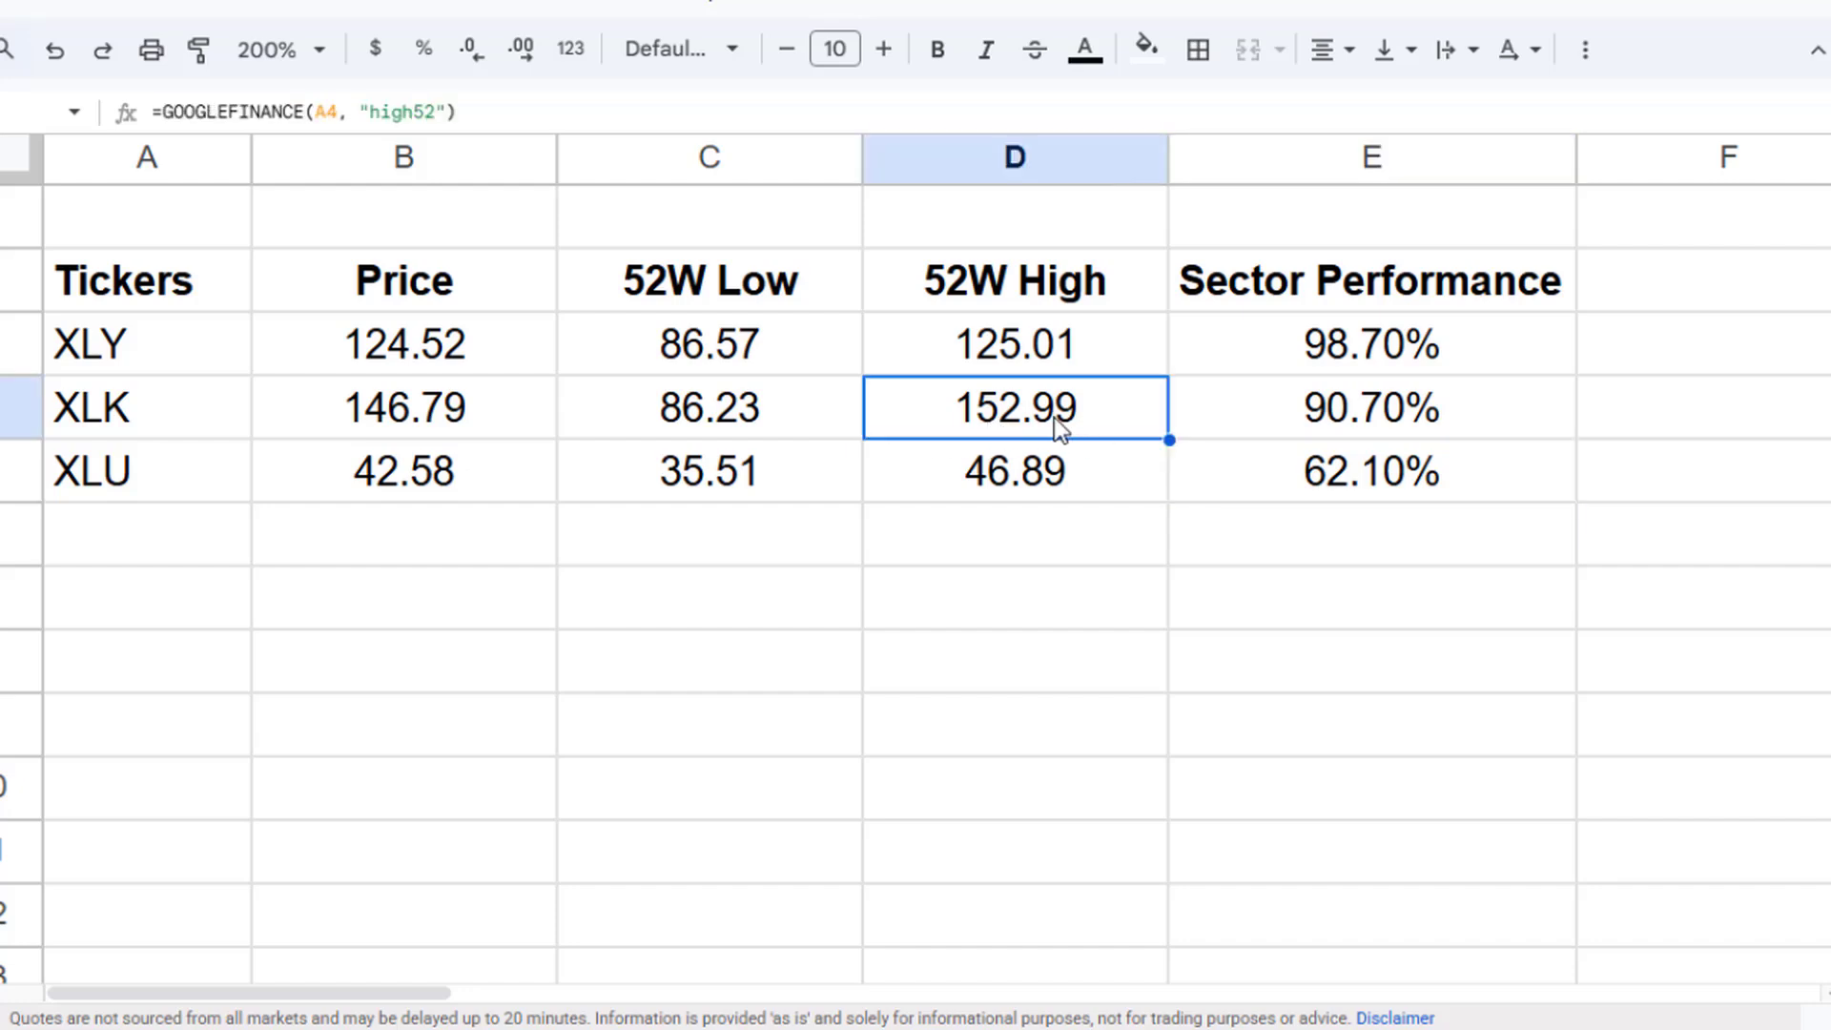
pyautogui.click(703, 425)
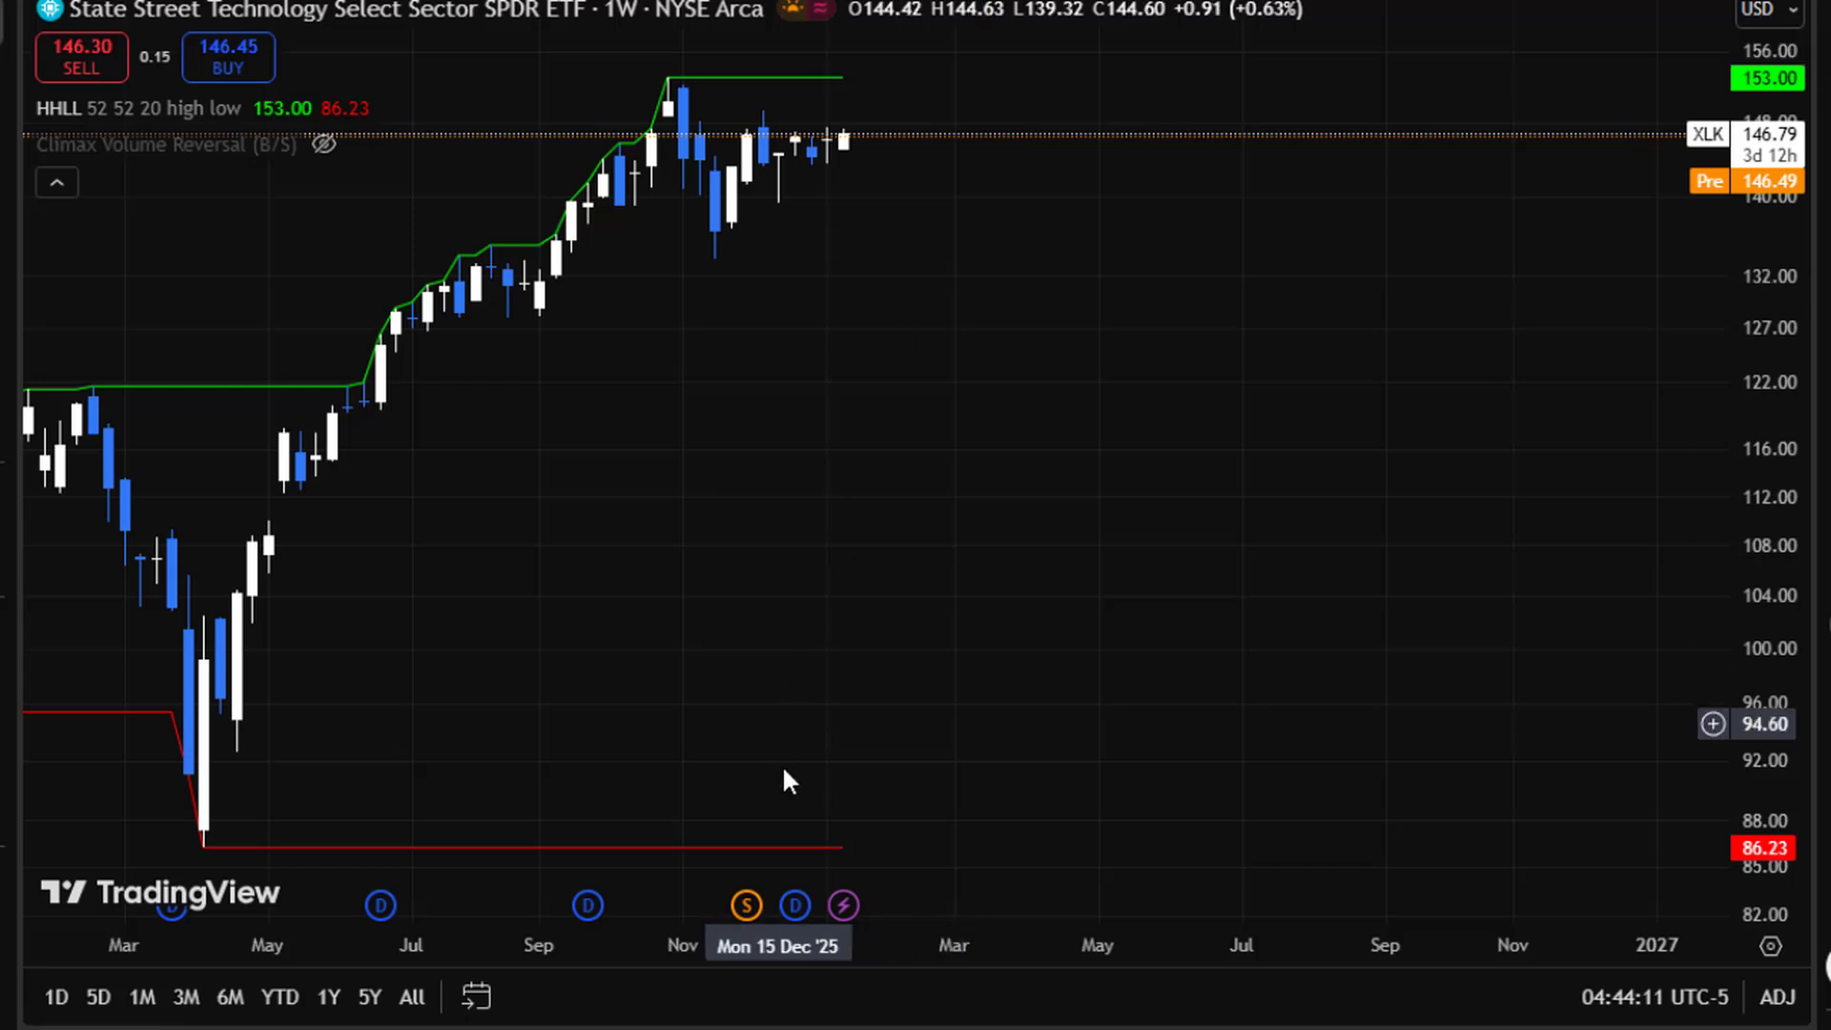
pyautogui.scroll(-3, 897, 158)
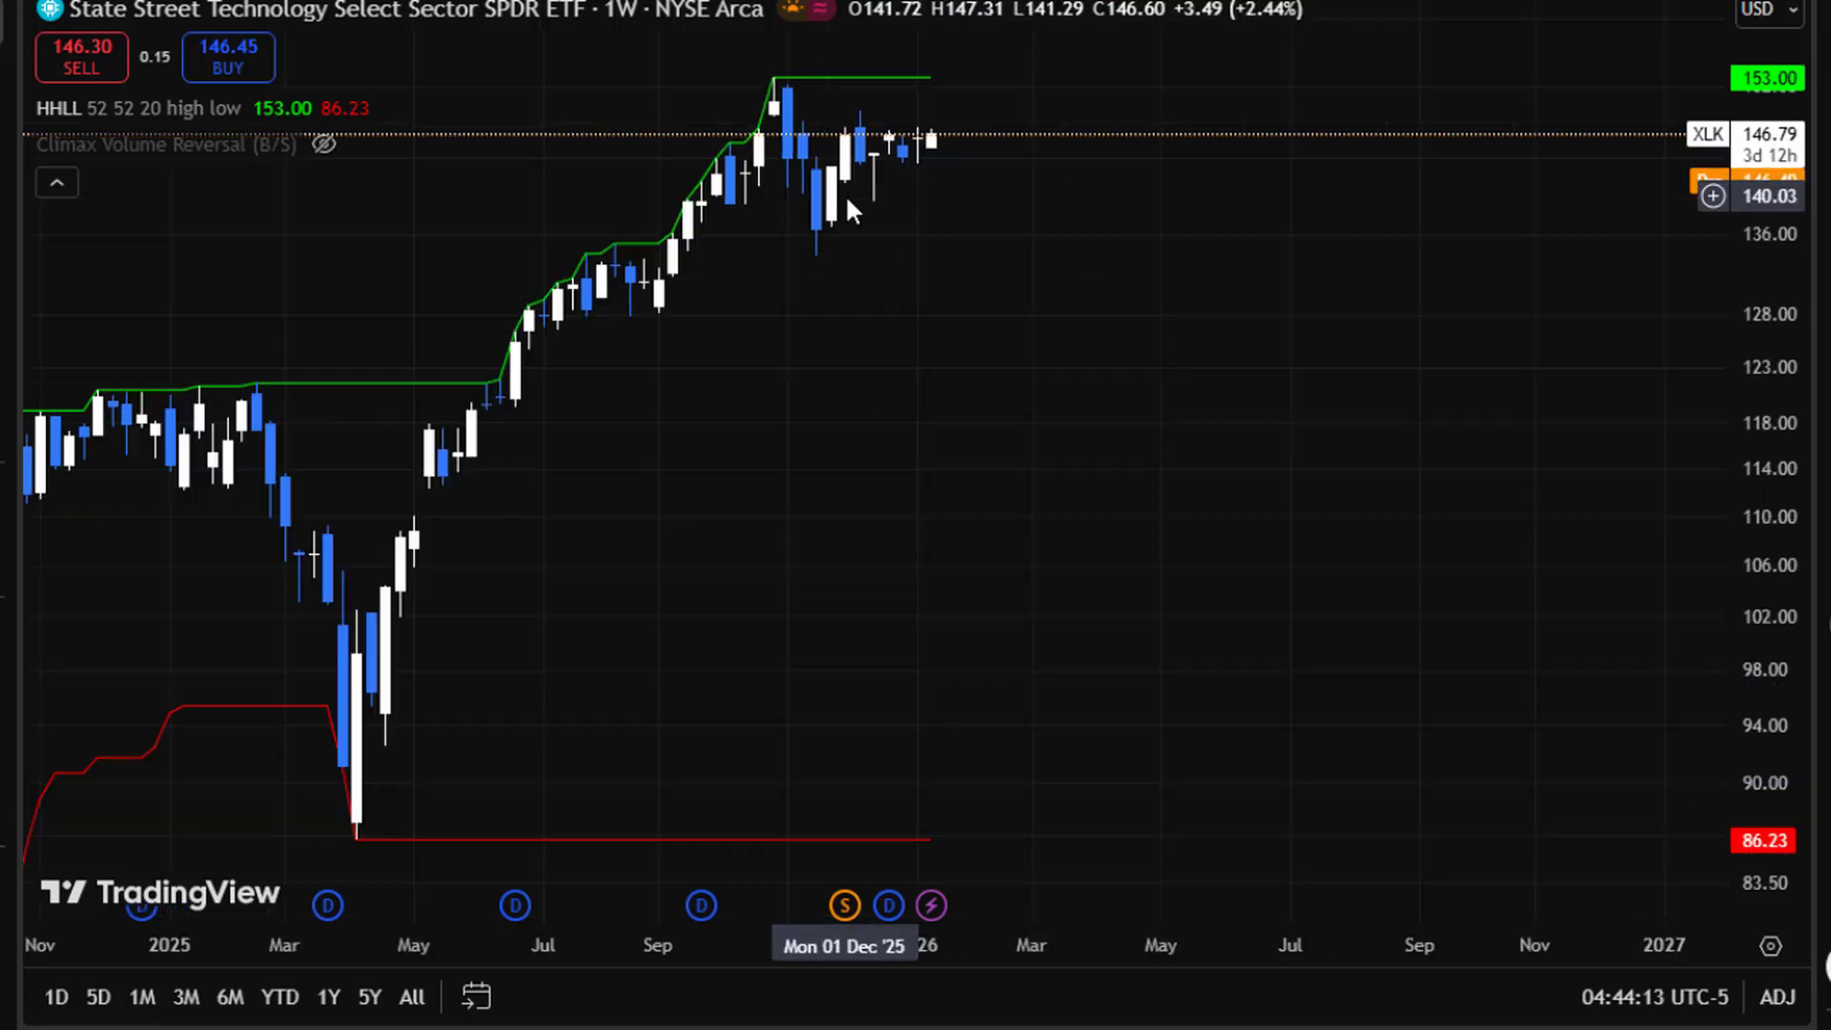